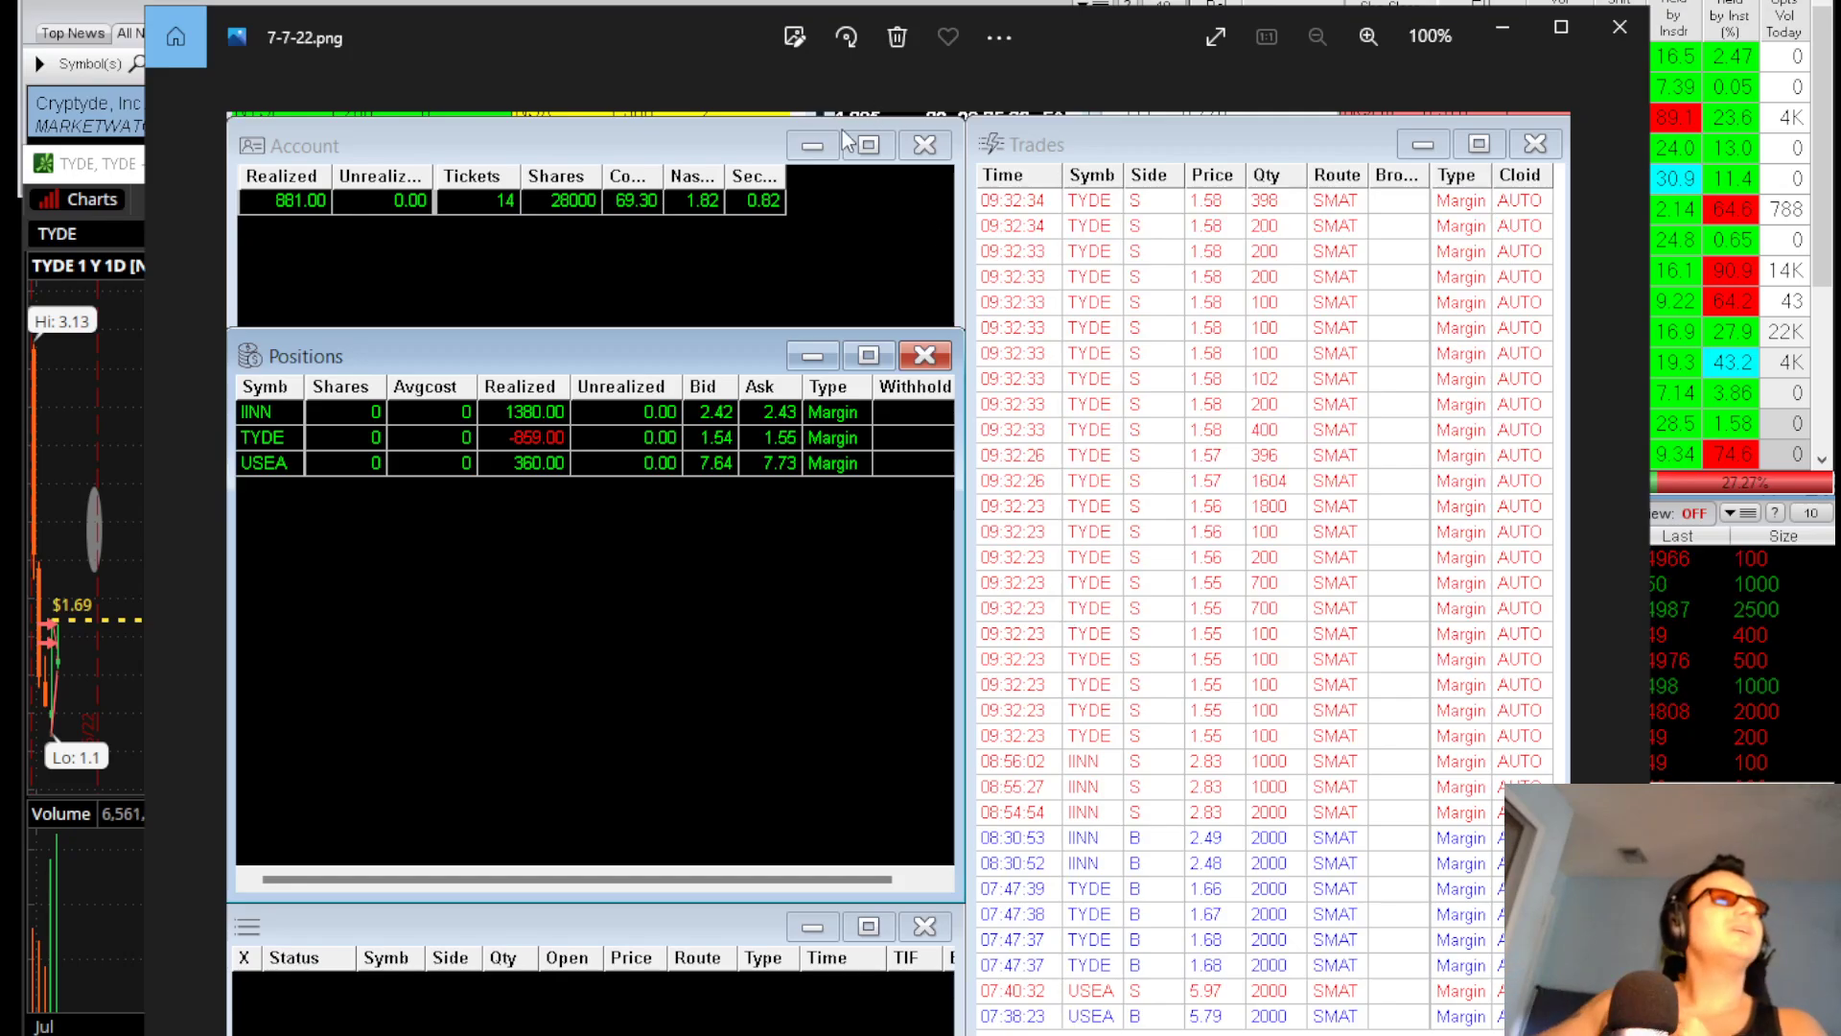
Load the USEA symbol in the linked daily and intraday charts and close in on its trade arrows
left_click_drag(721, 14, 715, 3)
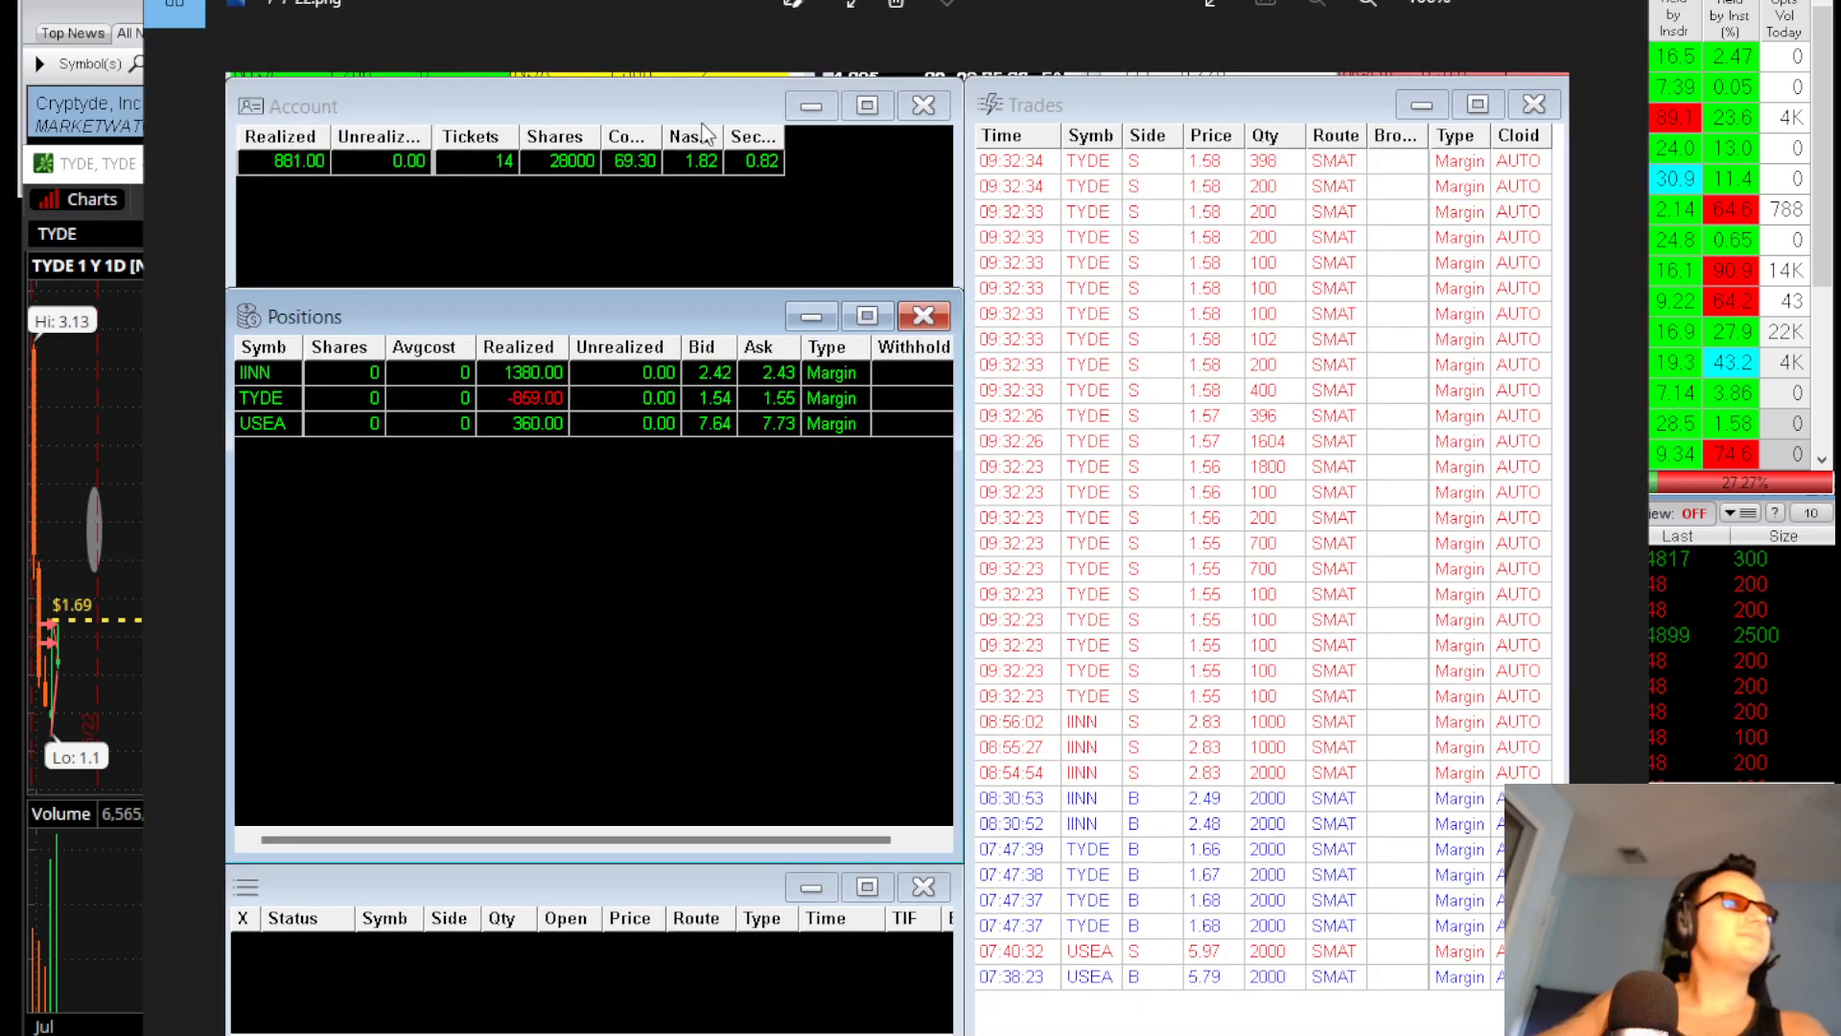
left_click(103, 232)
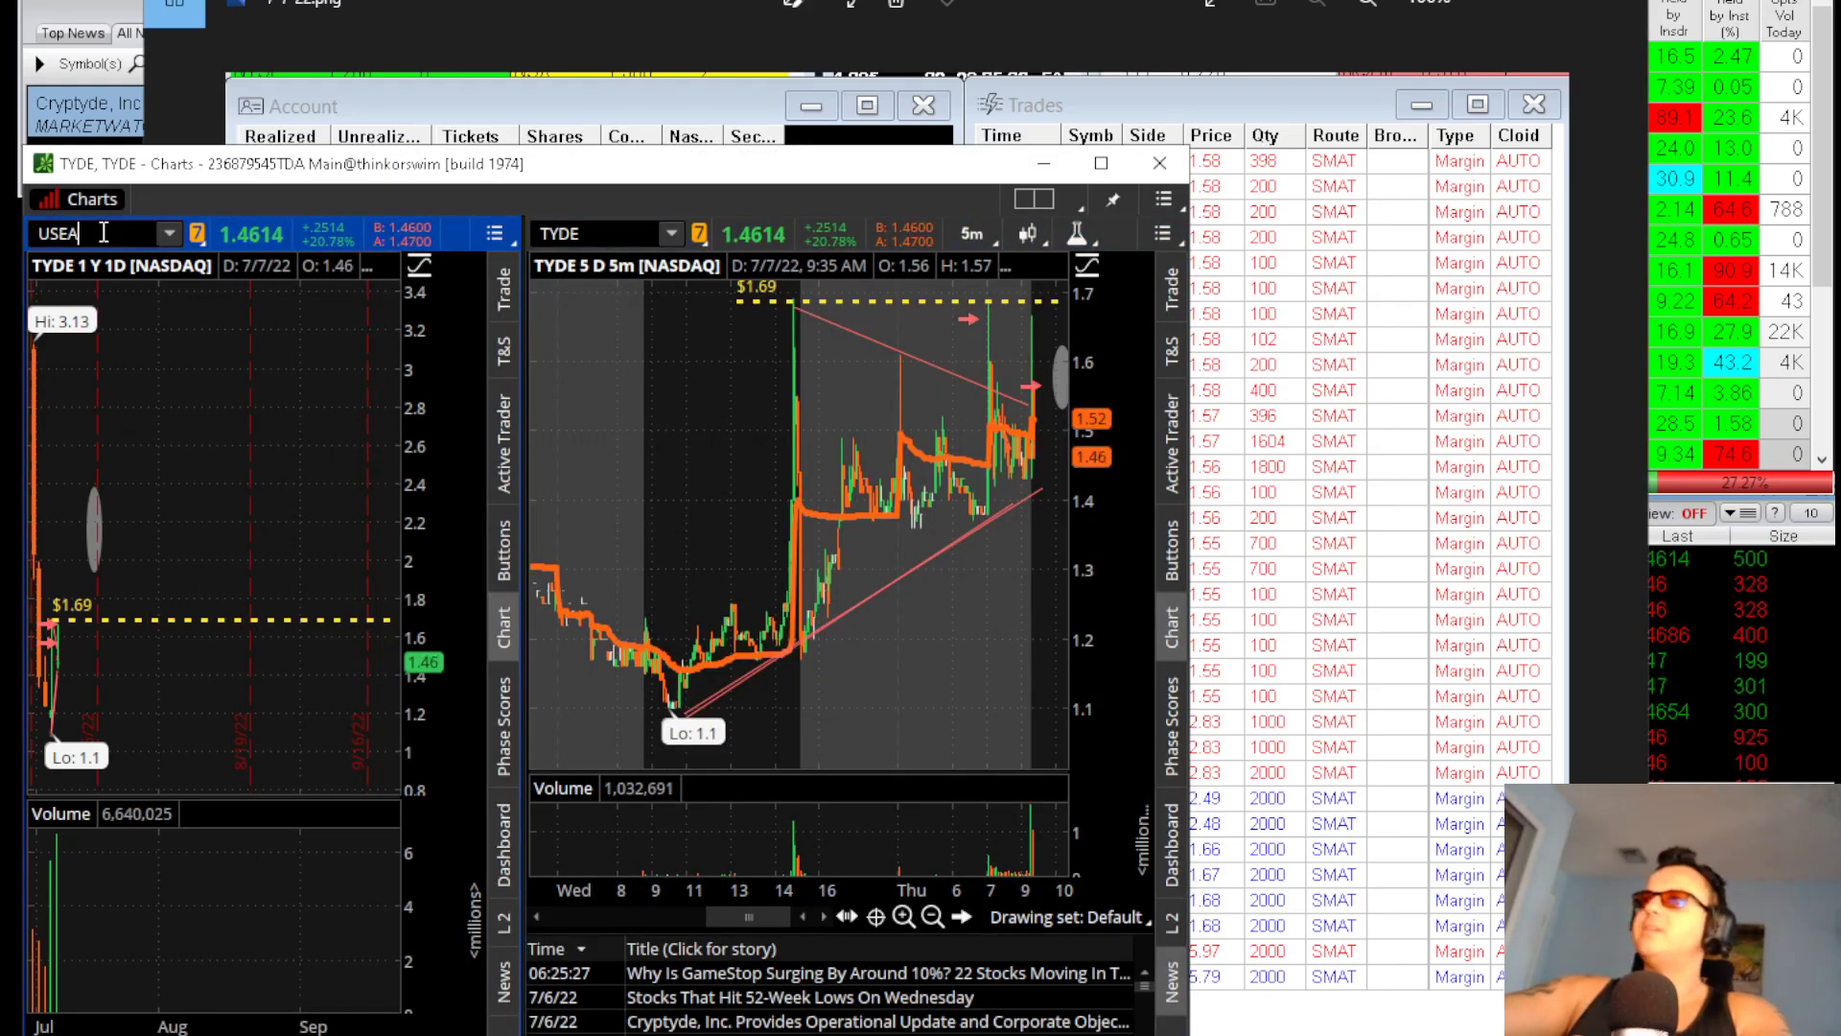
type("USEA")
key("Return")
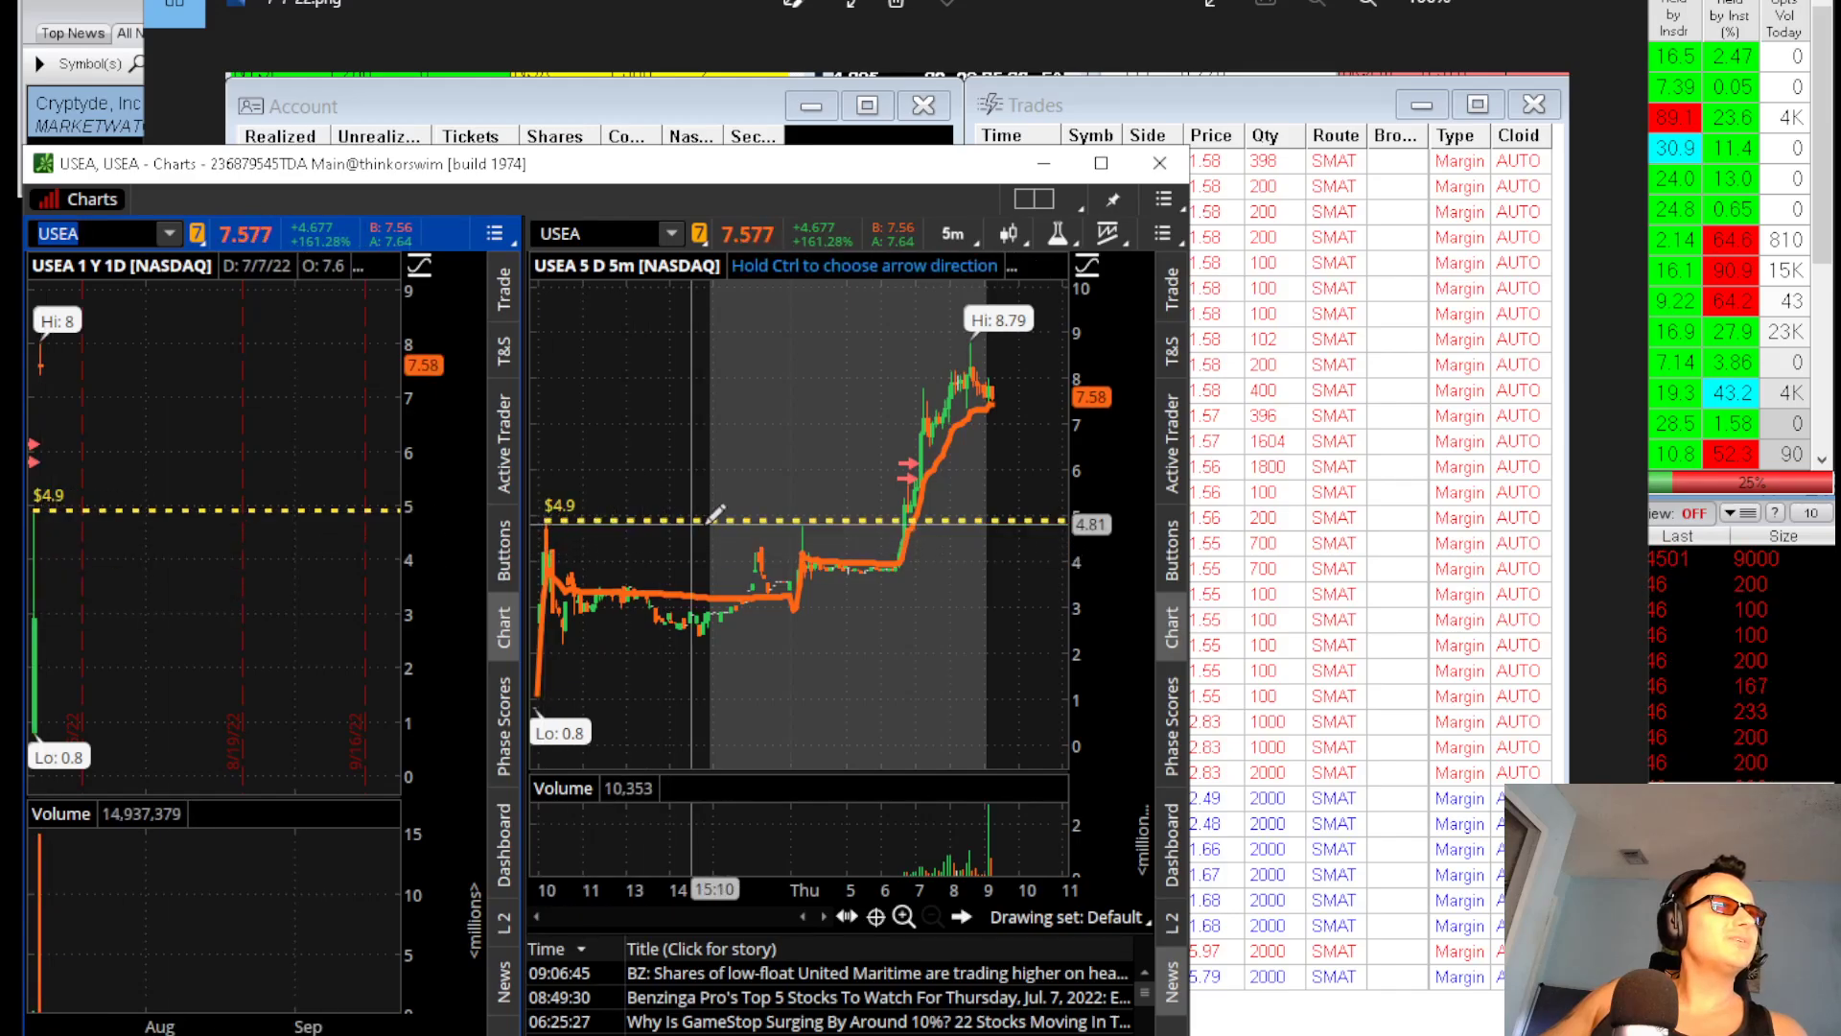
scroll(868, 522, "up", 5)
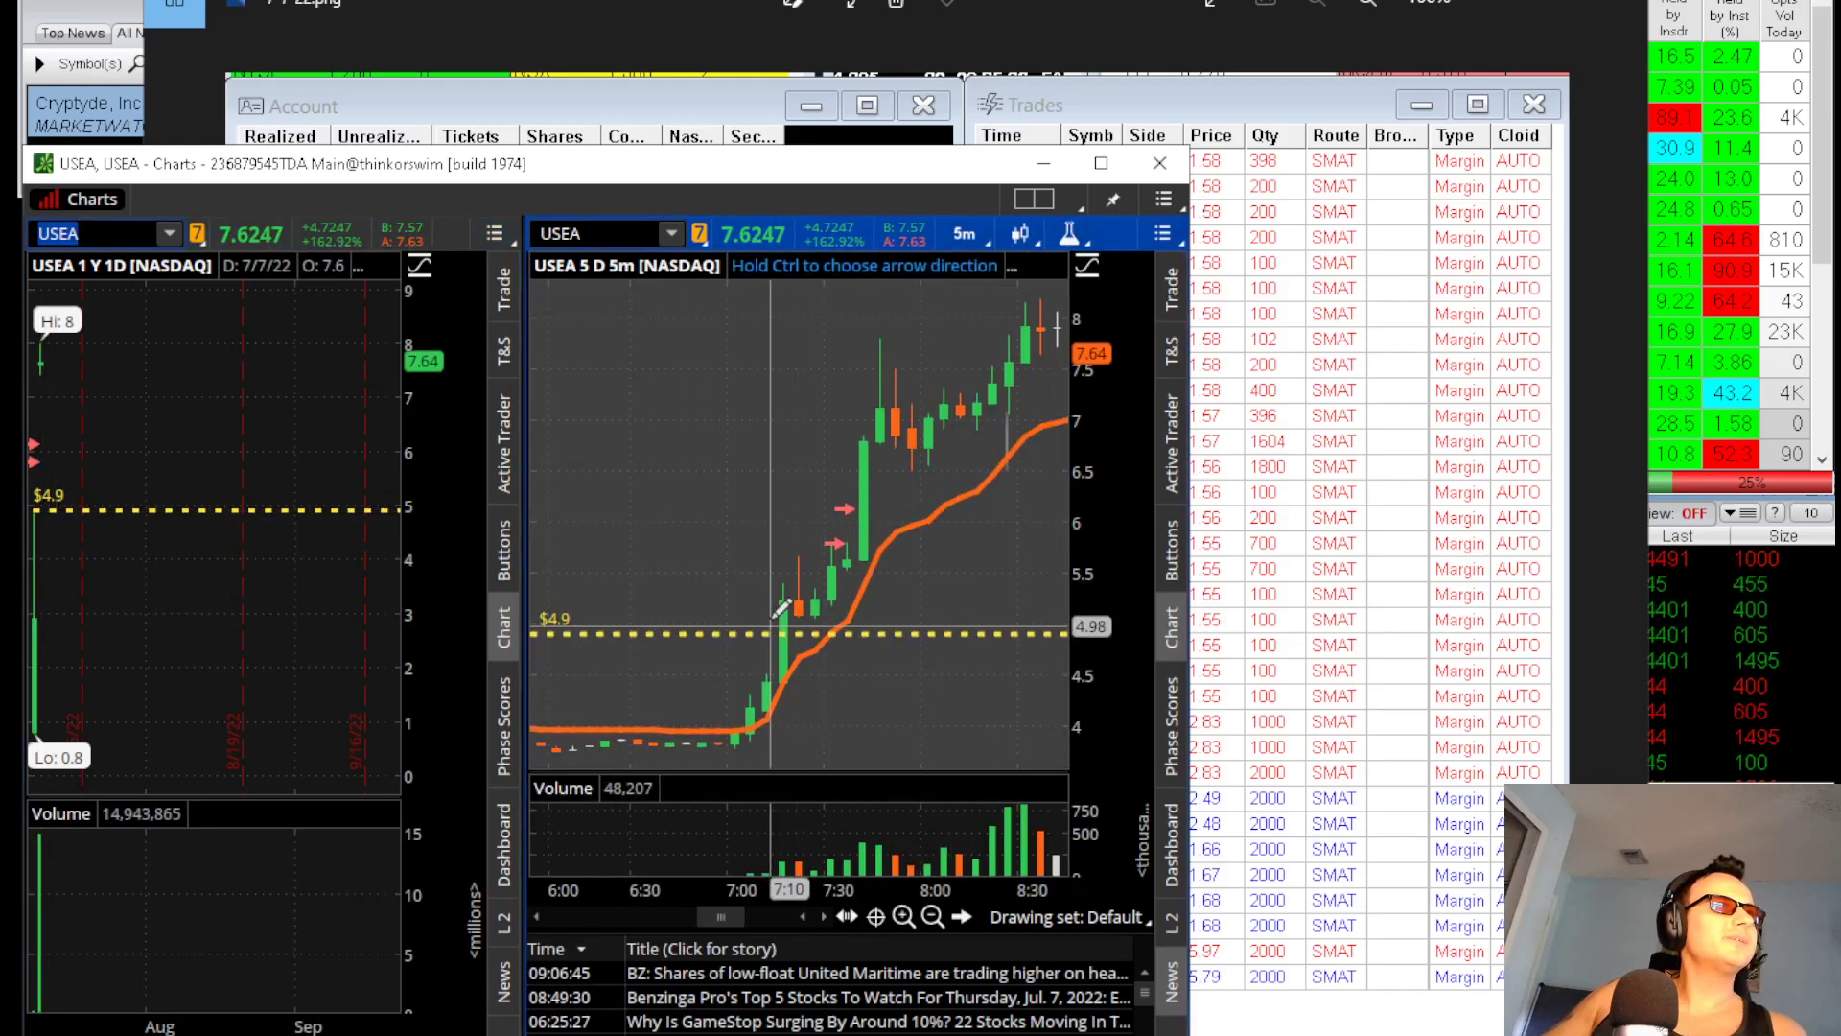
Switch the intraday USEA chart to the 1-day 1-minute timeframe and focus on the marked entry and exit
left_click(962, 235)
left_click(953, 354)
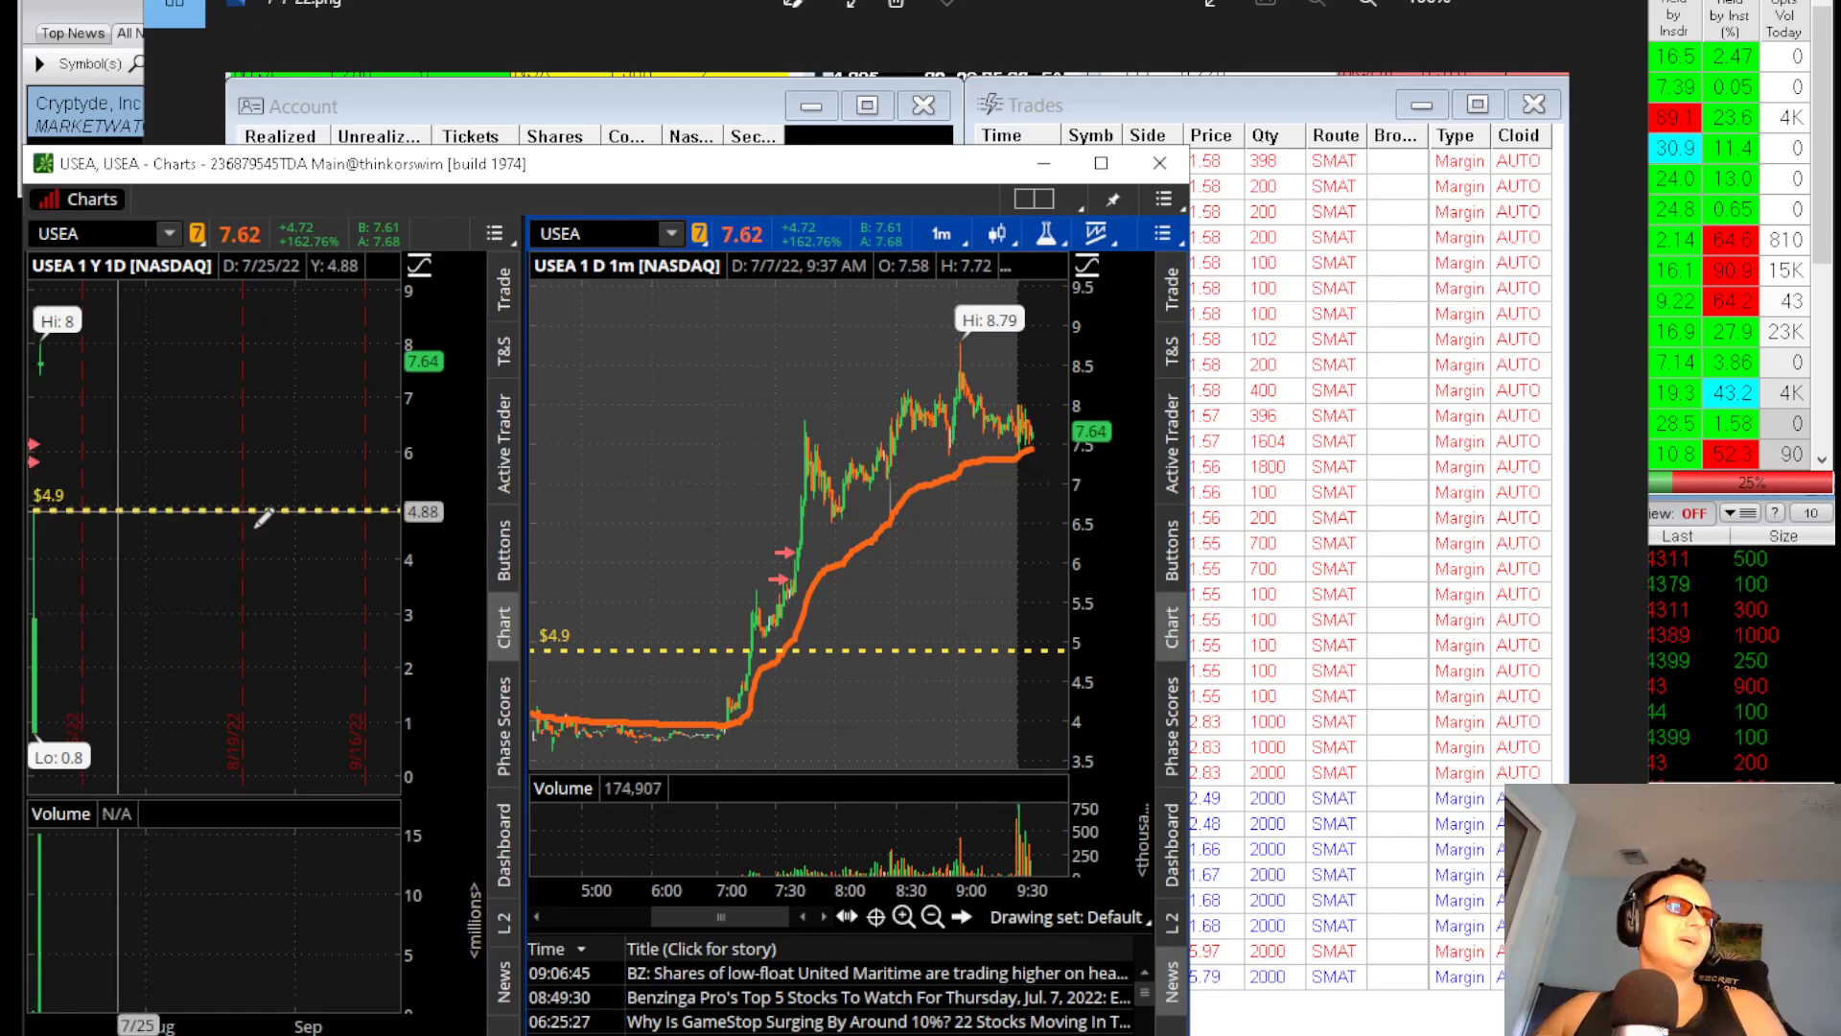
scroll(734, 594, "up", 5)
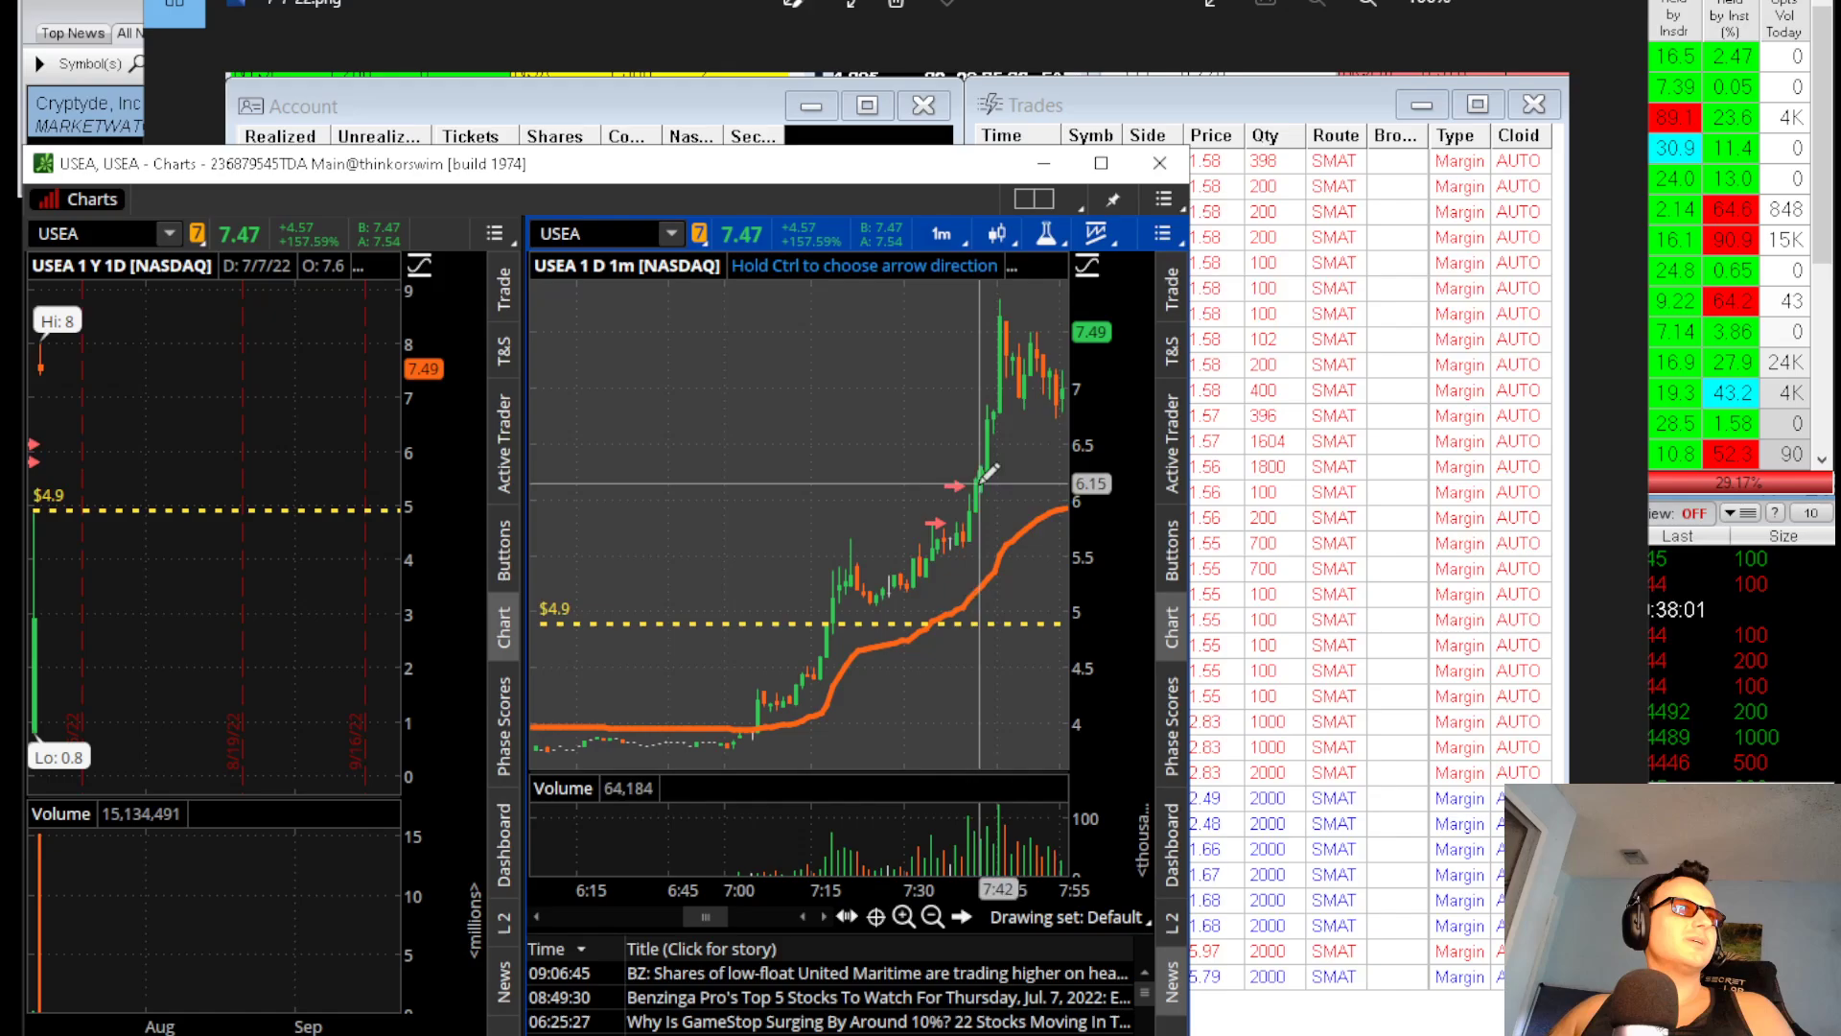
left_click_drag(738, 892, 1339, 814)
Compare the USEA fills in the trade screenshot with the 1-minute chart, from the previous day's session through the open
left_click(1279, 849)
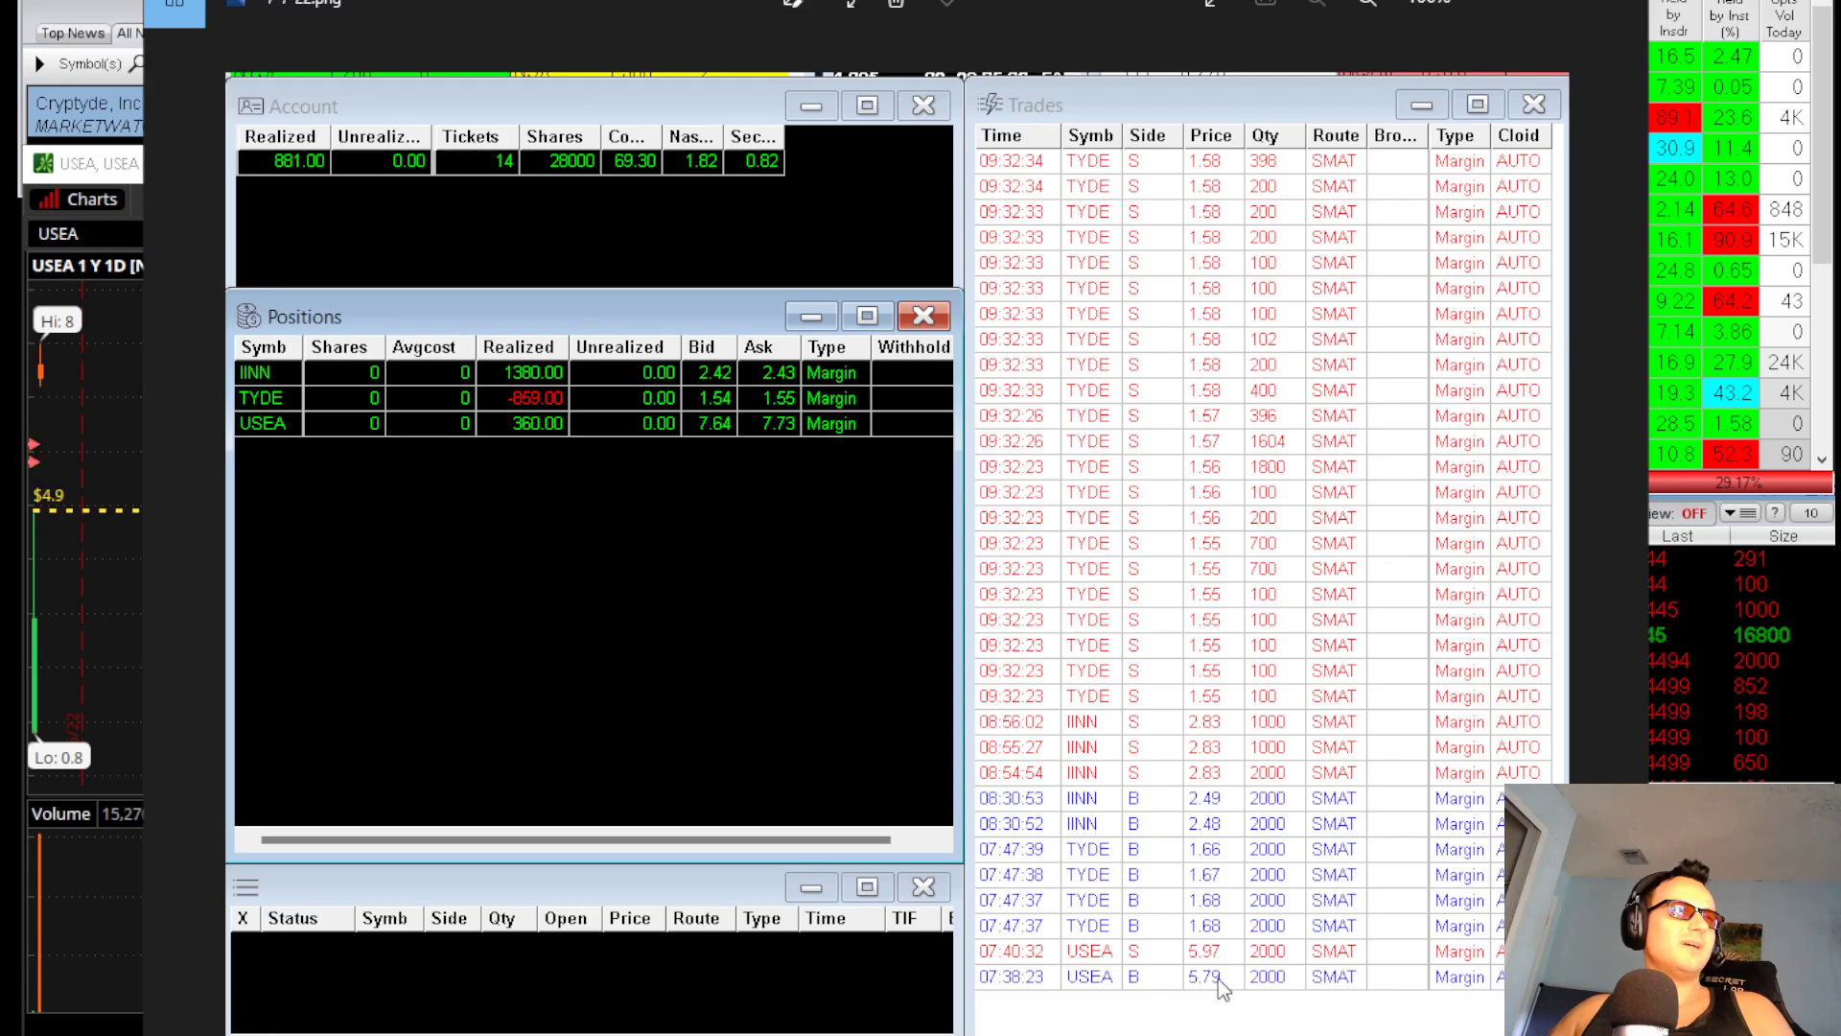
left_click(127, 165)
scroll(986, 510, "down", 1)
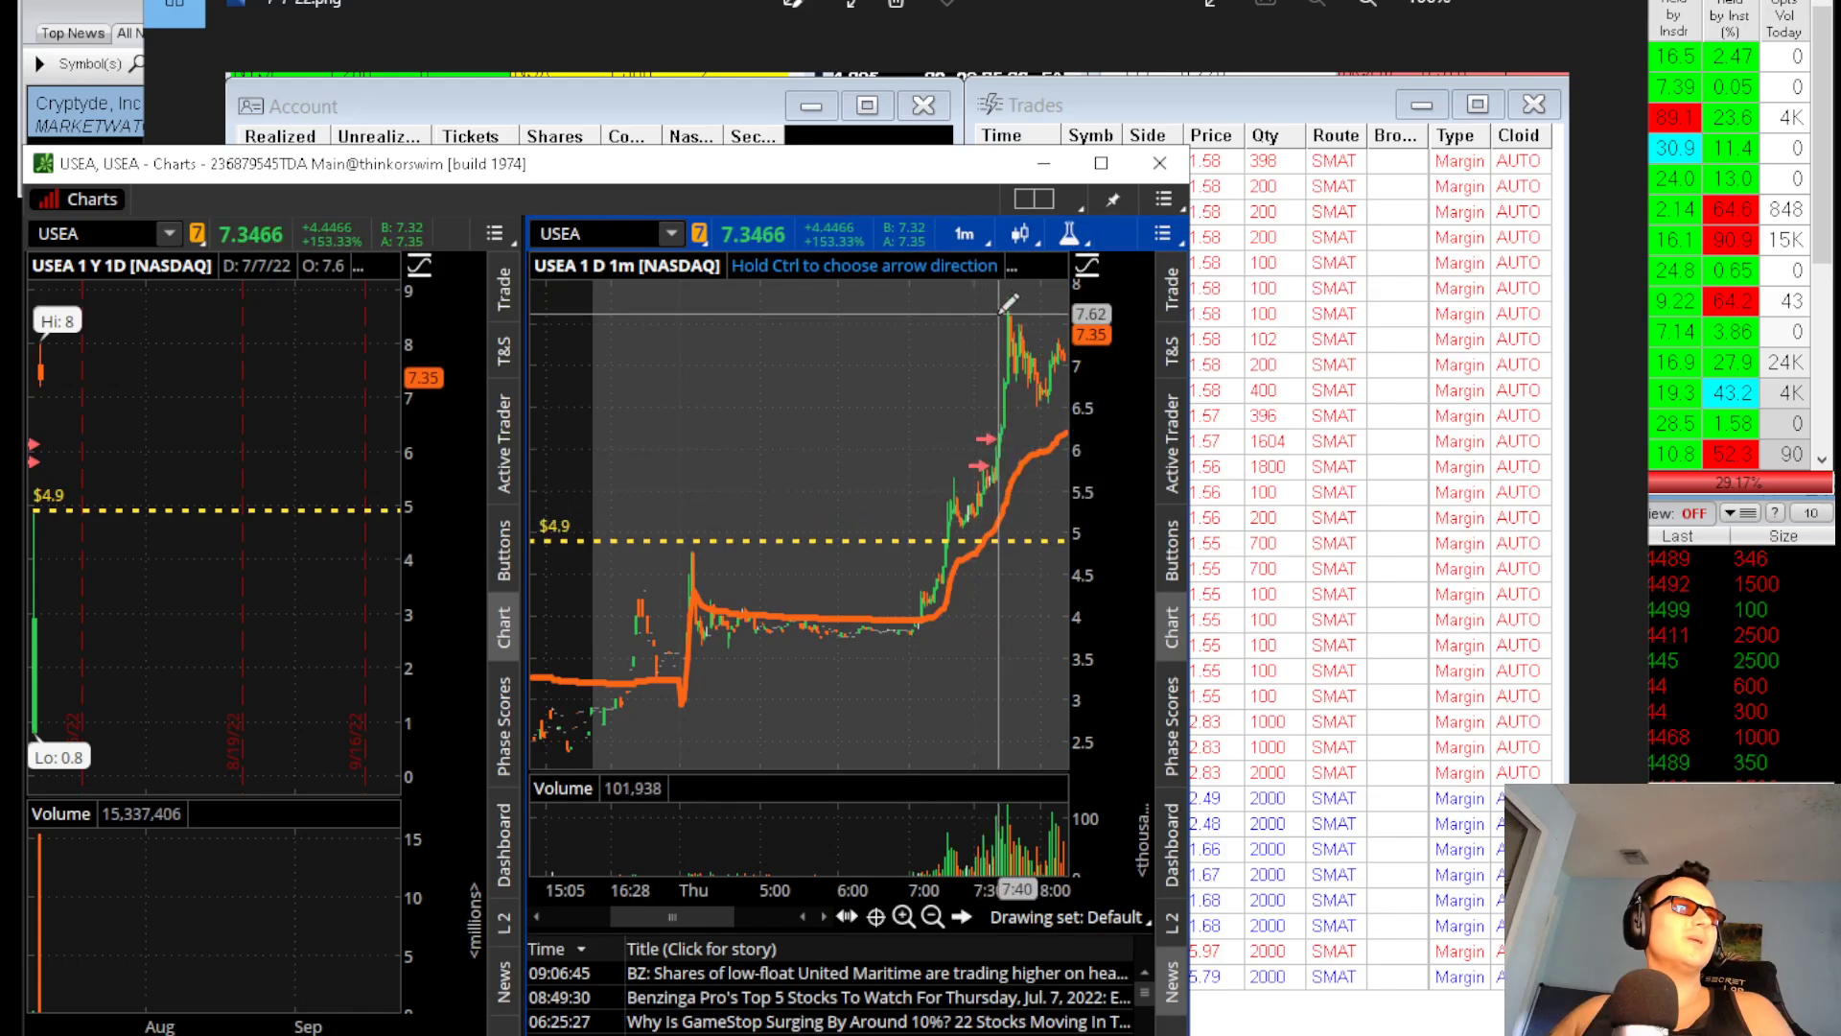
left_click_drag(728, 888, 1327, 842)
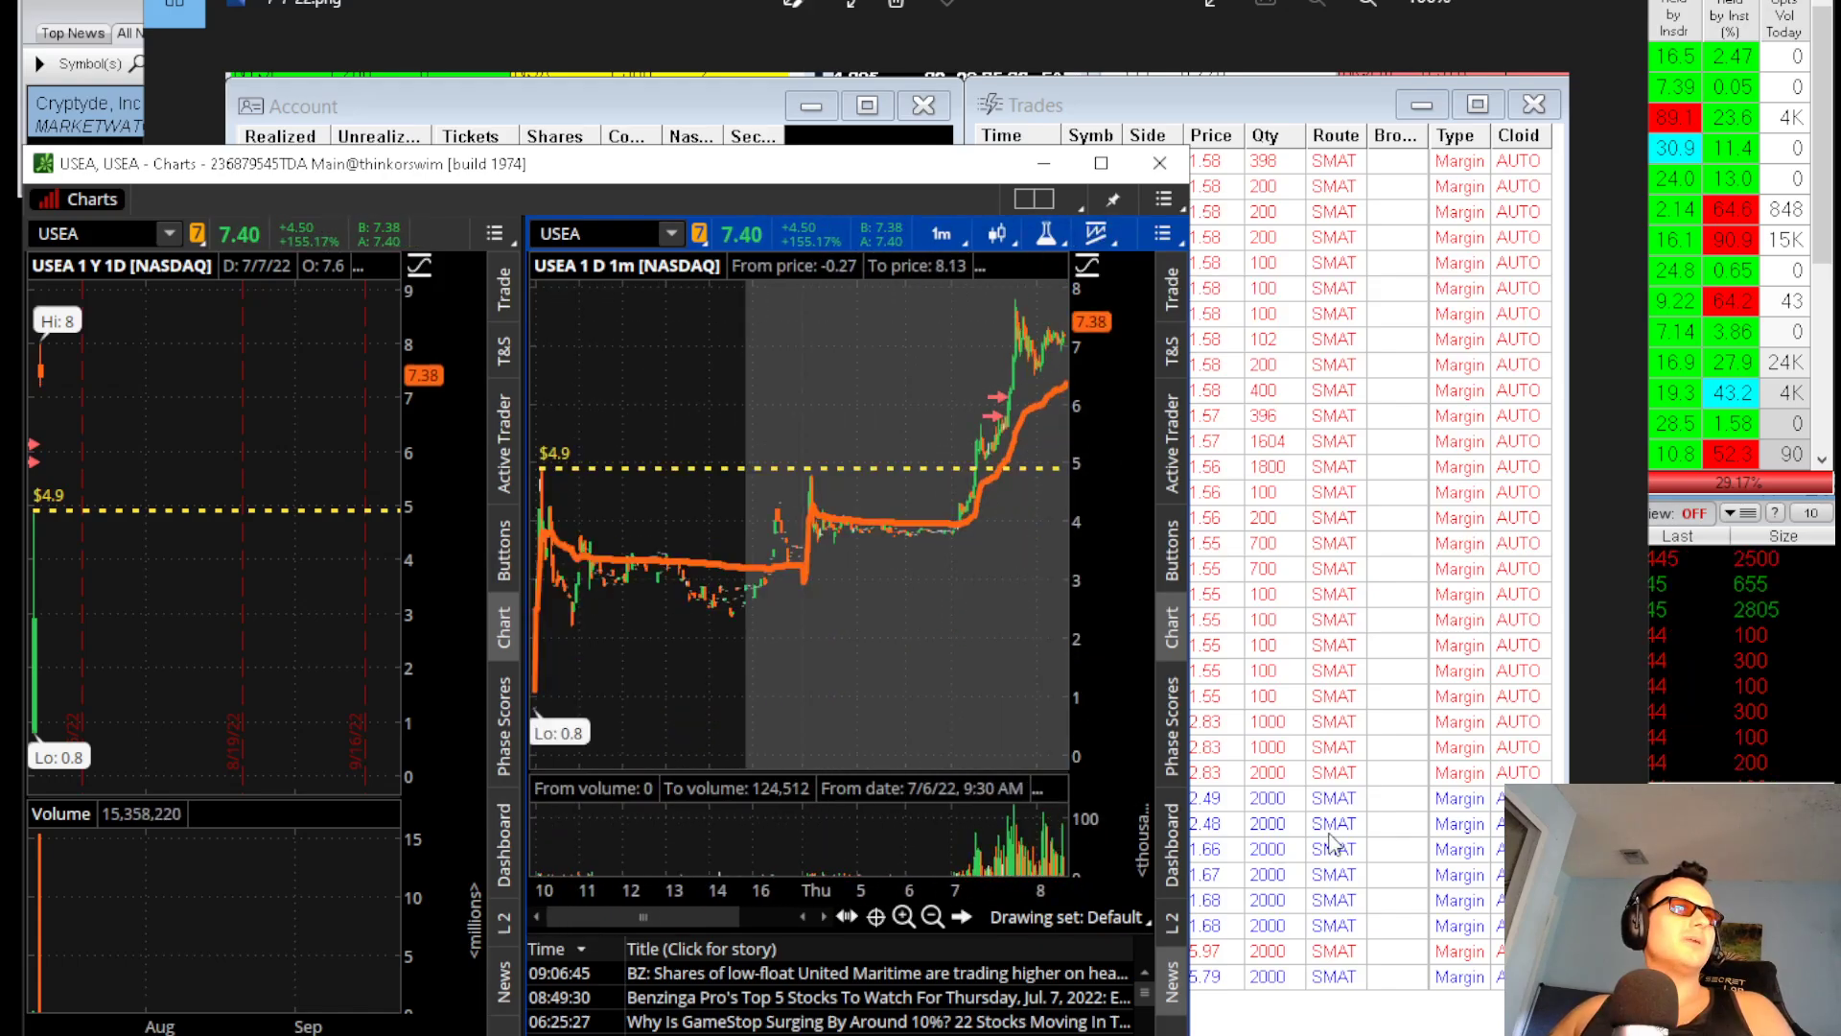
scroll(965, 741, "up", 5)
scroll(952, 732, "up", 2)
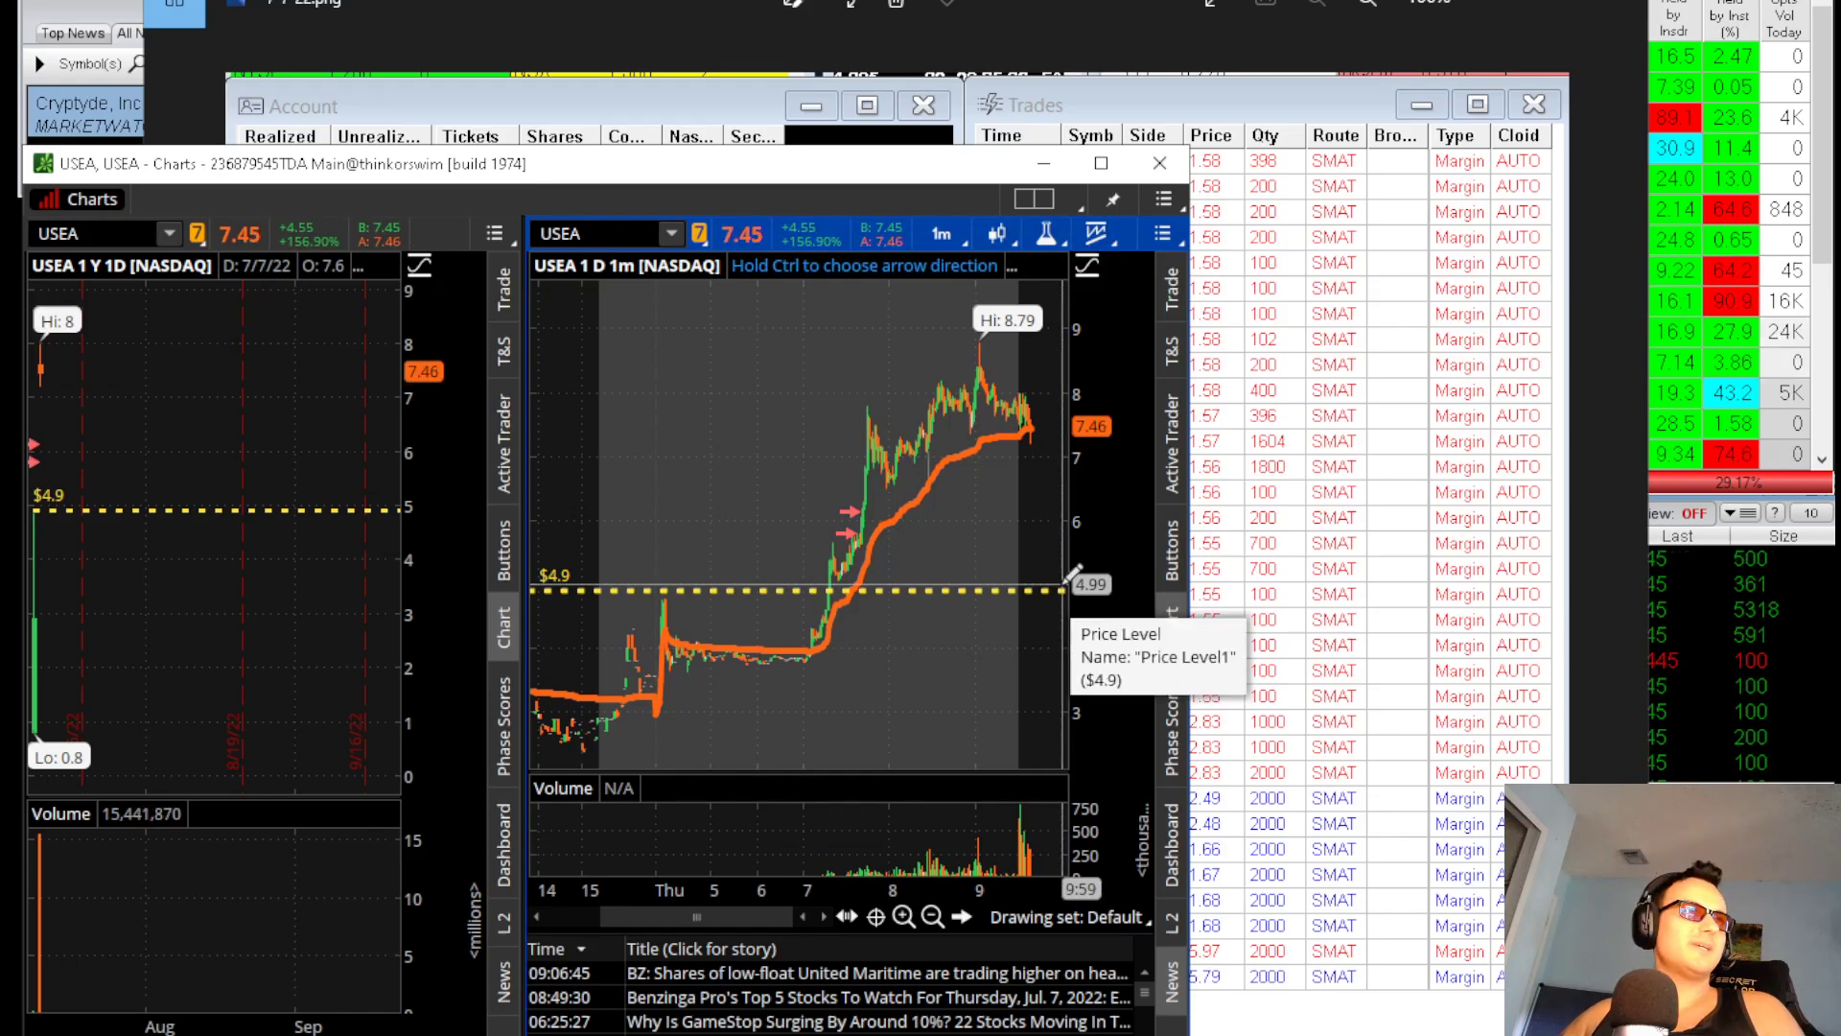
Consult the trade screenshot again and load TYDE in the linked daily and intraday charts
left_click(1382, 563)
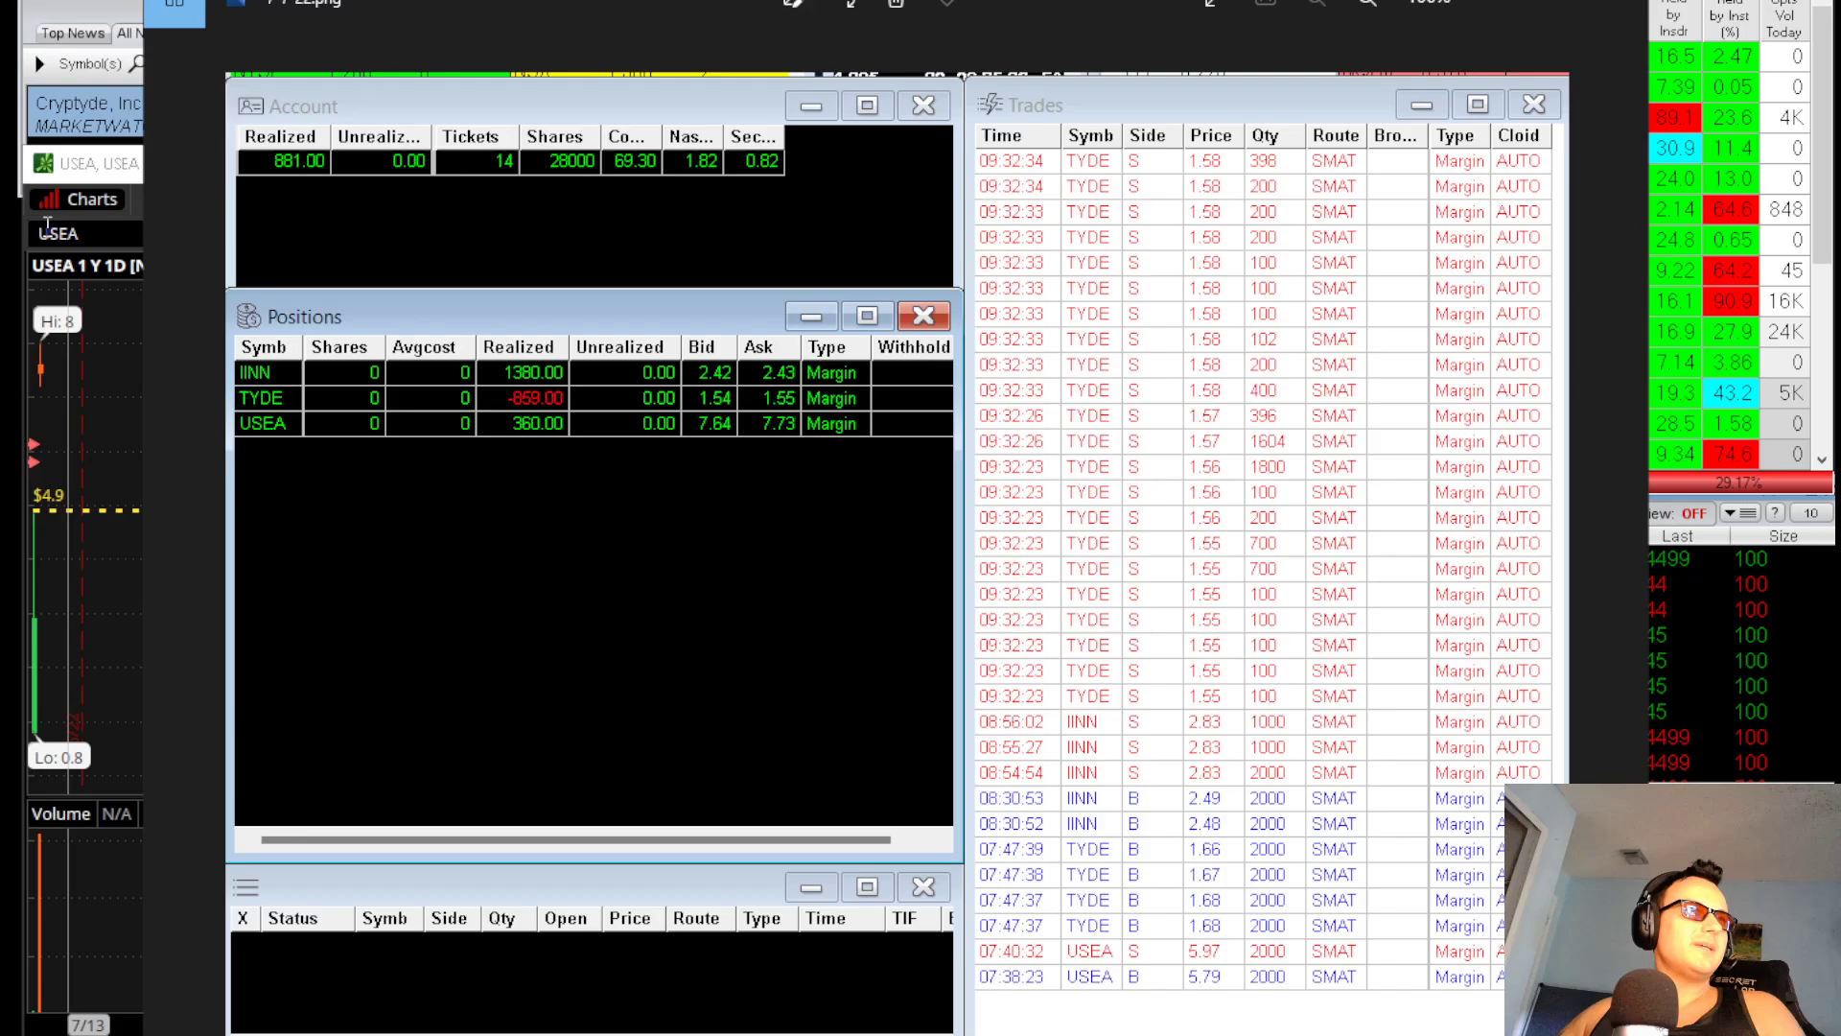
left_click(89, 230)
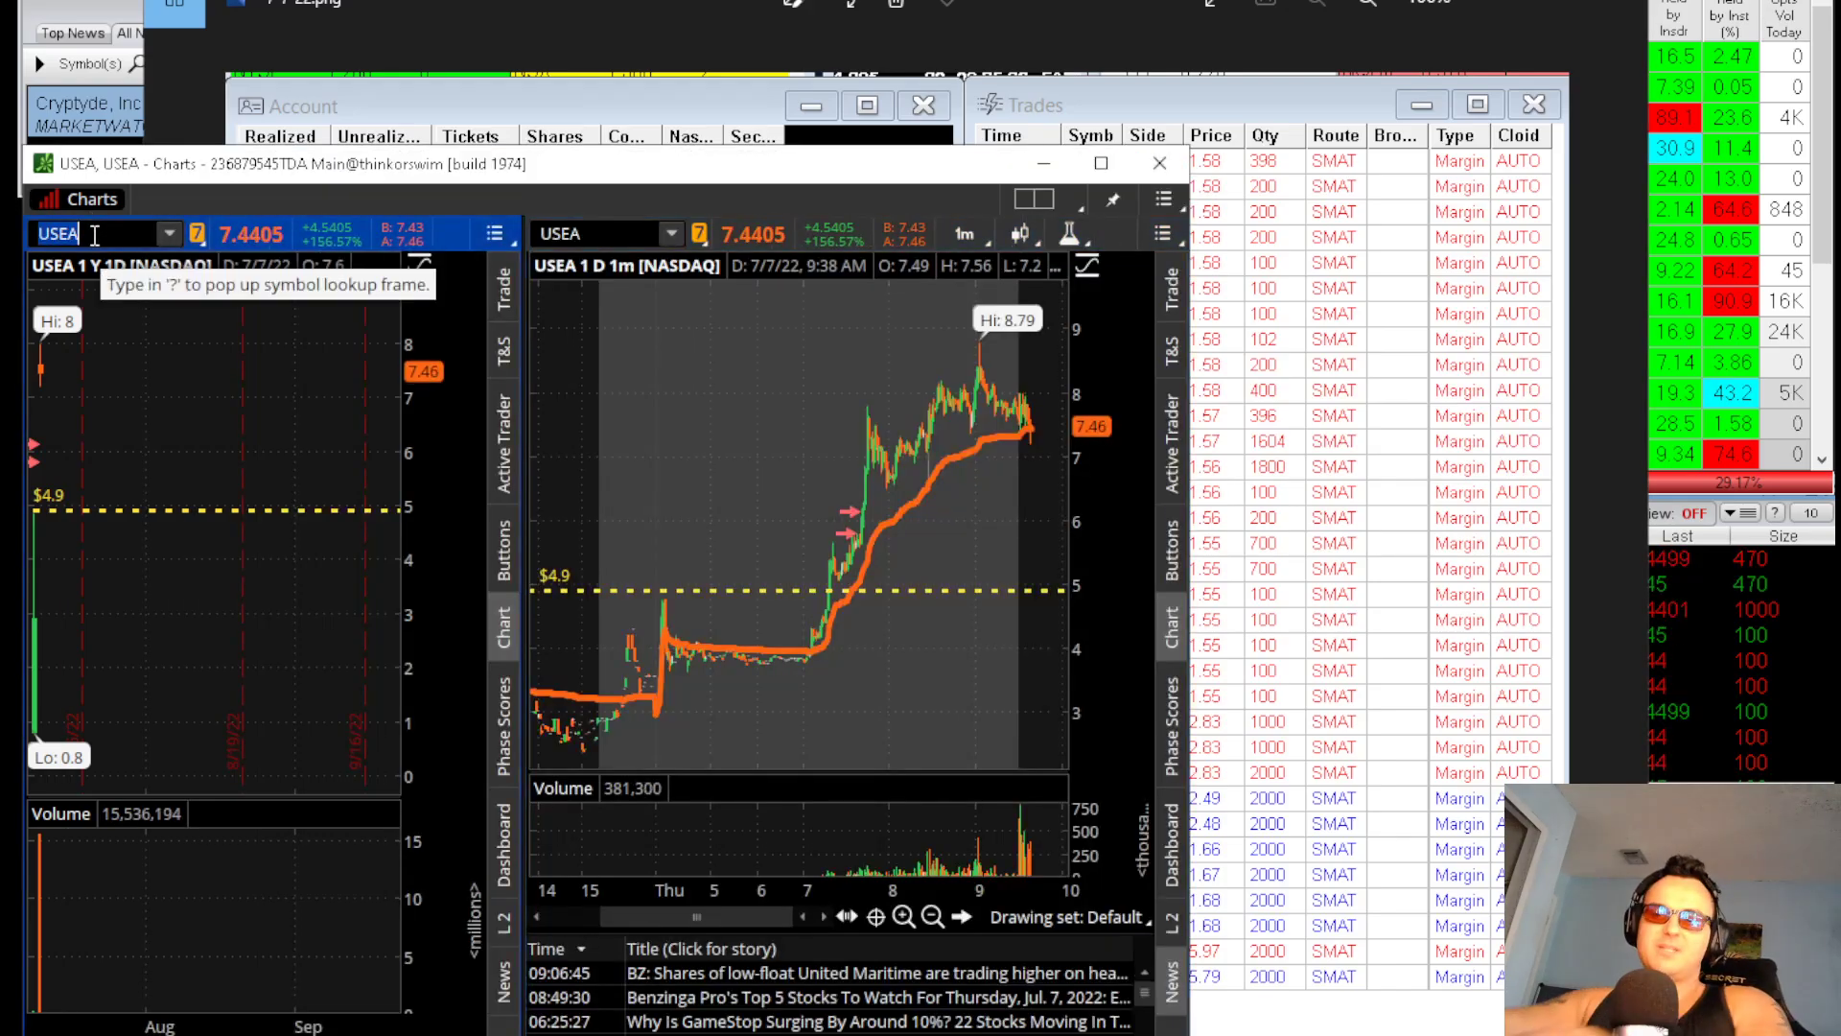
type("TYDE")
key("Return")
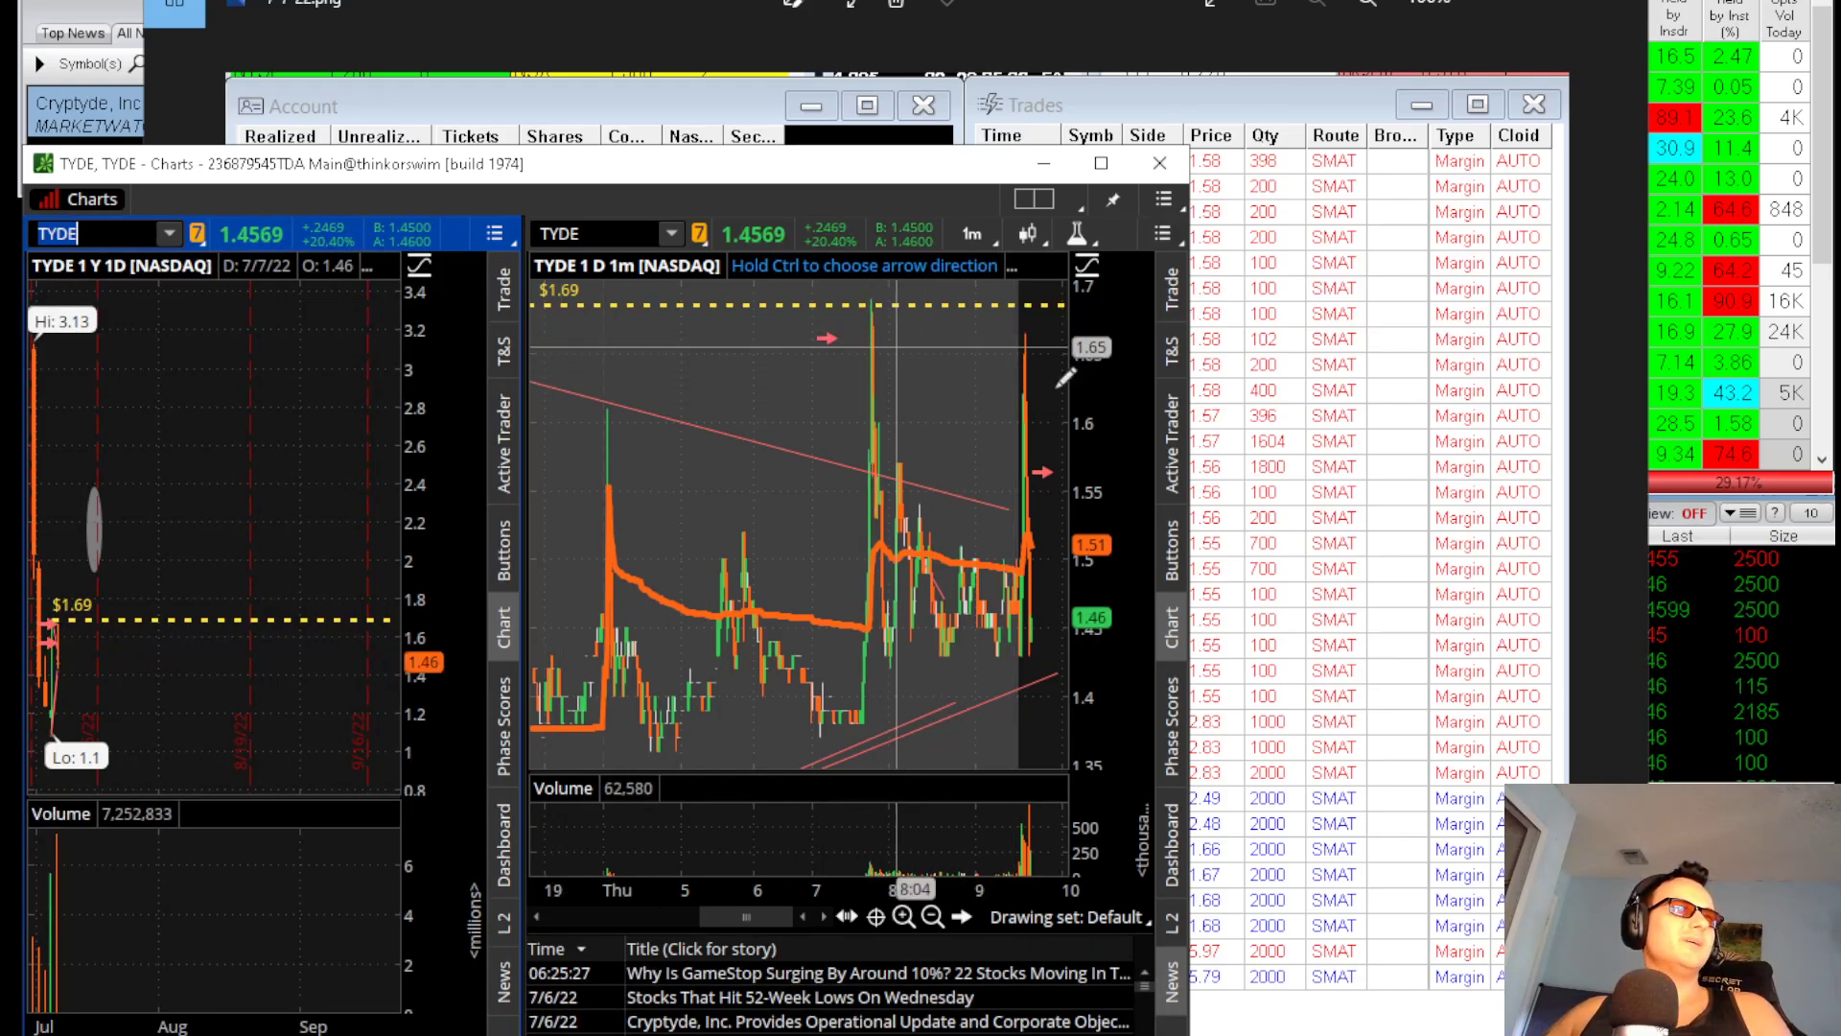
Check the TYDE fills in the trade screenshot against the marked entry and the earlier price action on the 1-minute chart
left_click(1264, 695)
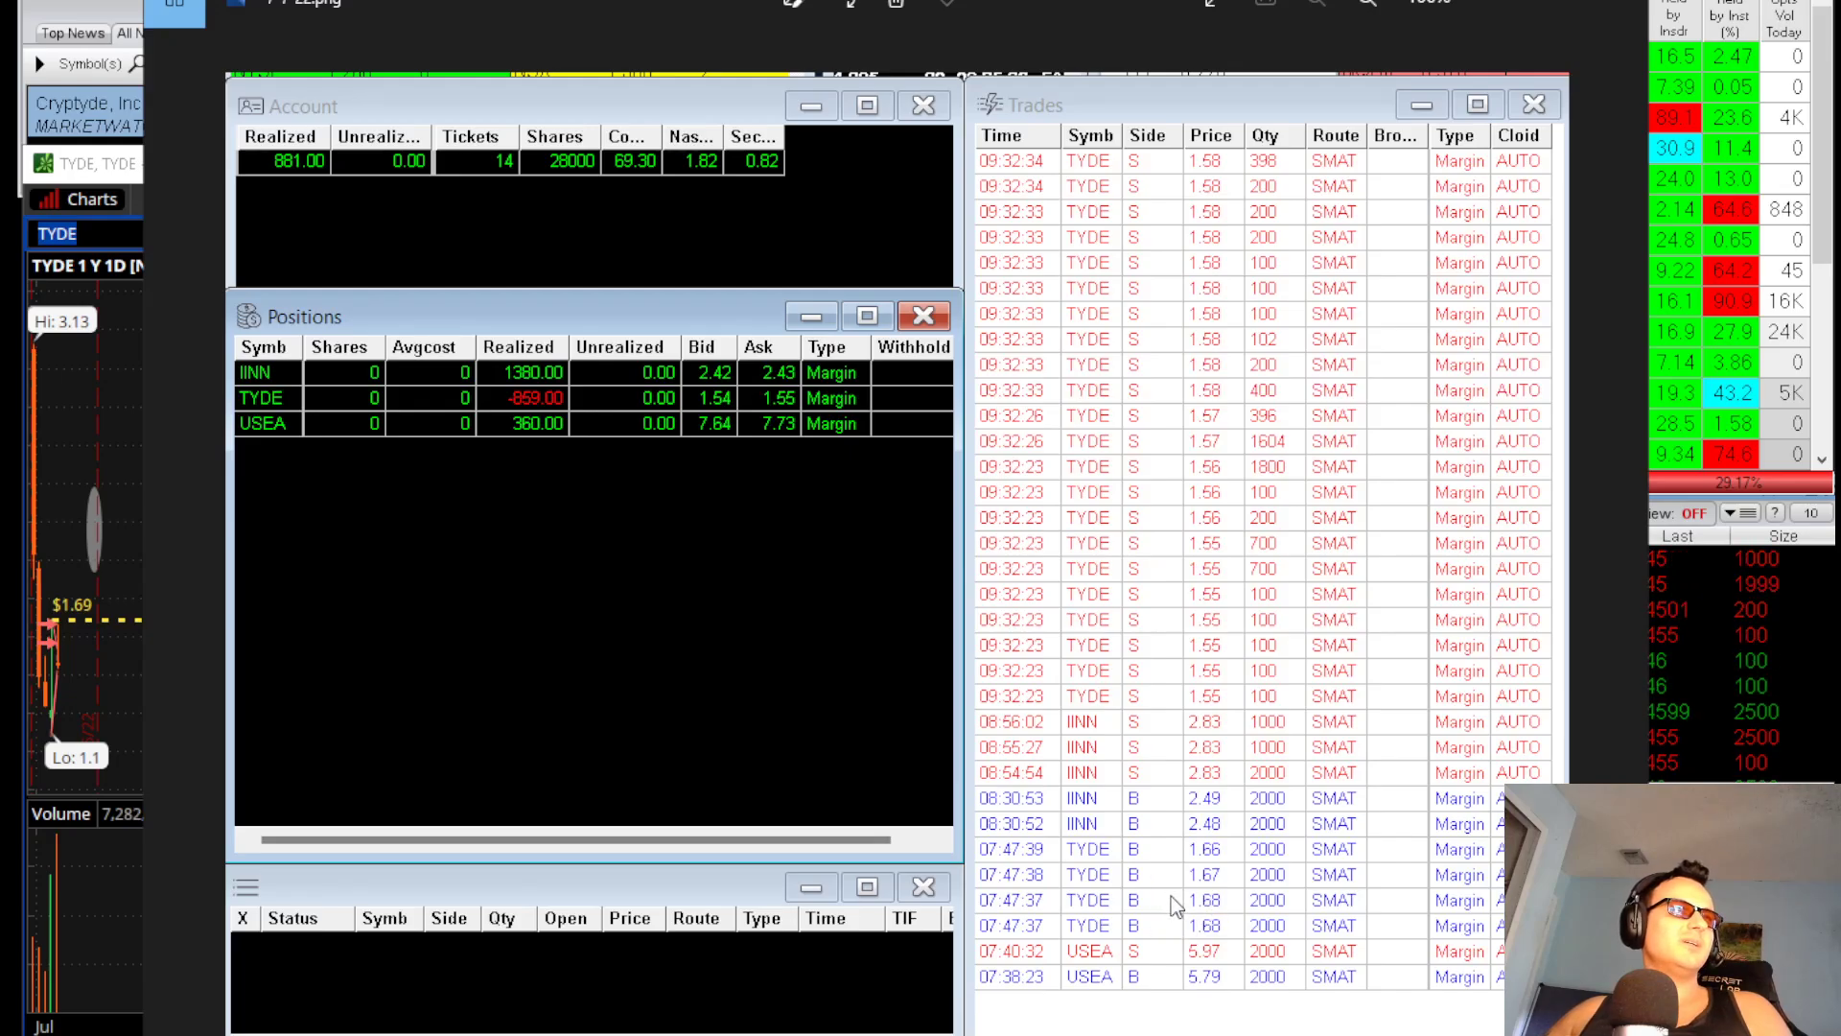
left_click(96, 165)
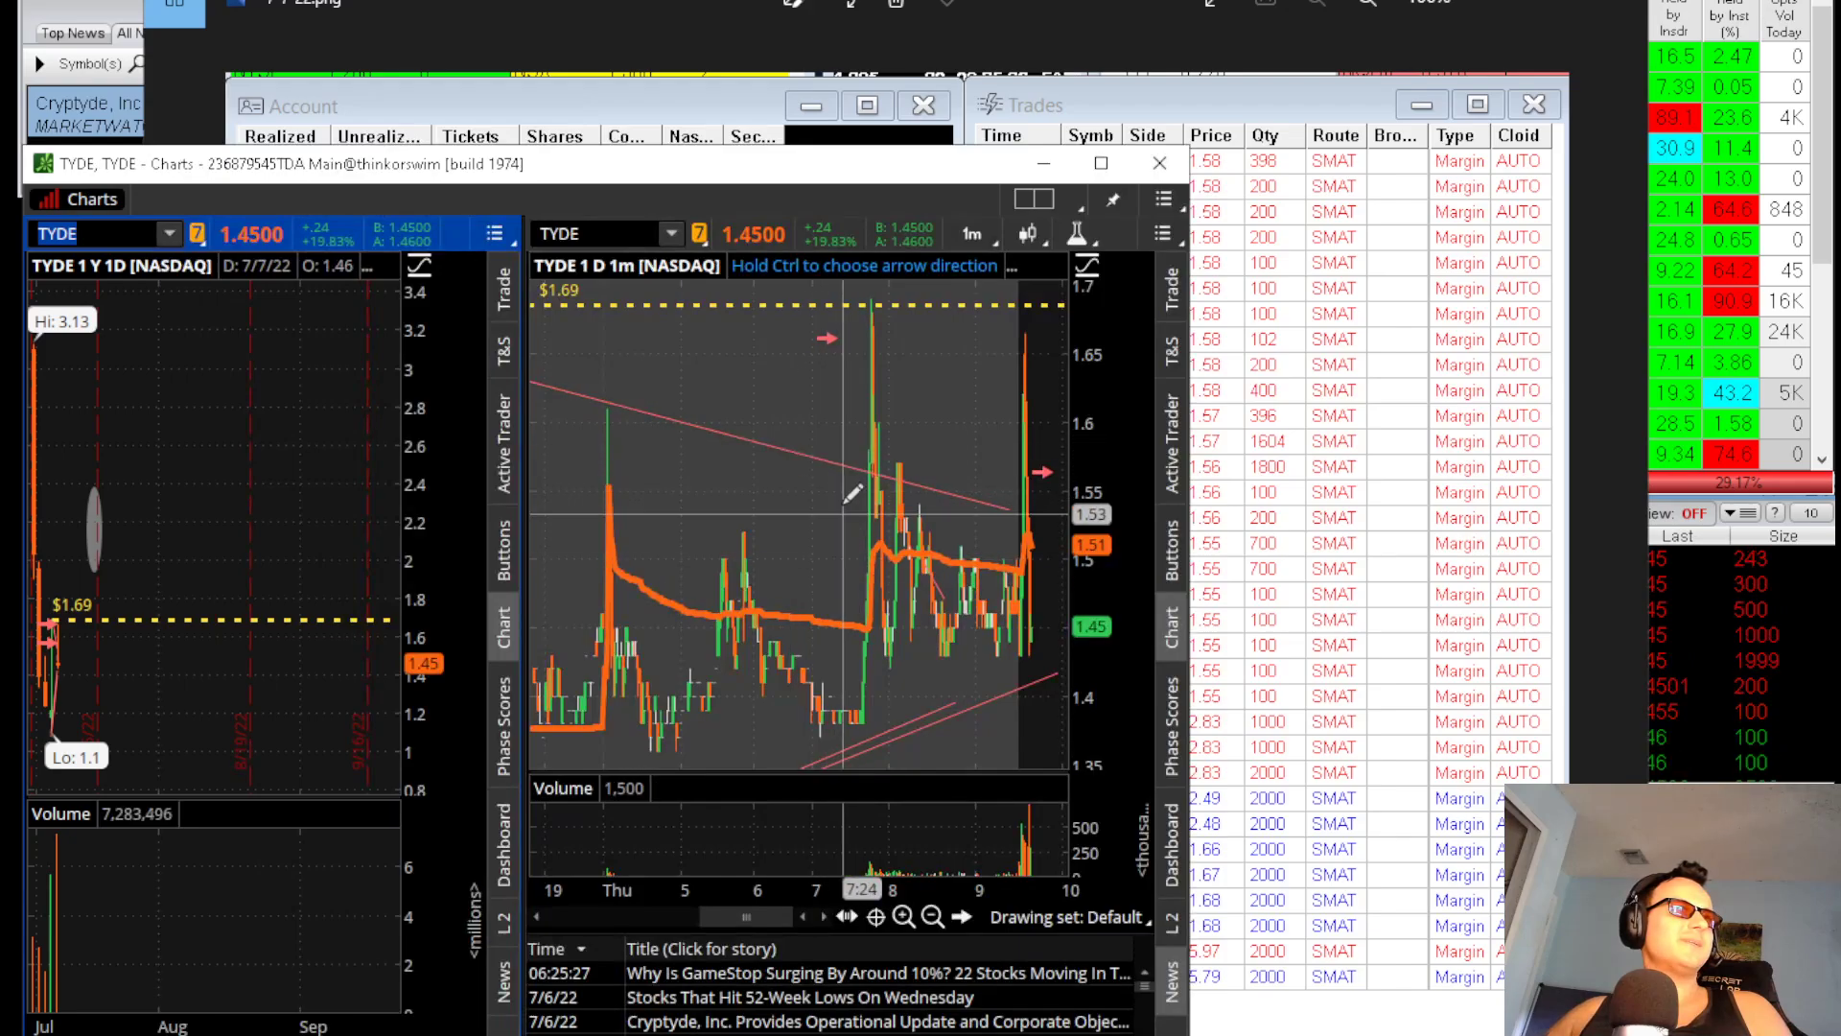
left_click_drag(812, 480, 918, 454)
left_click_drag(657, 899, 1007, 887)
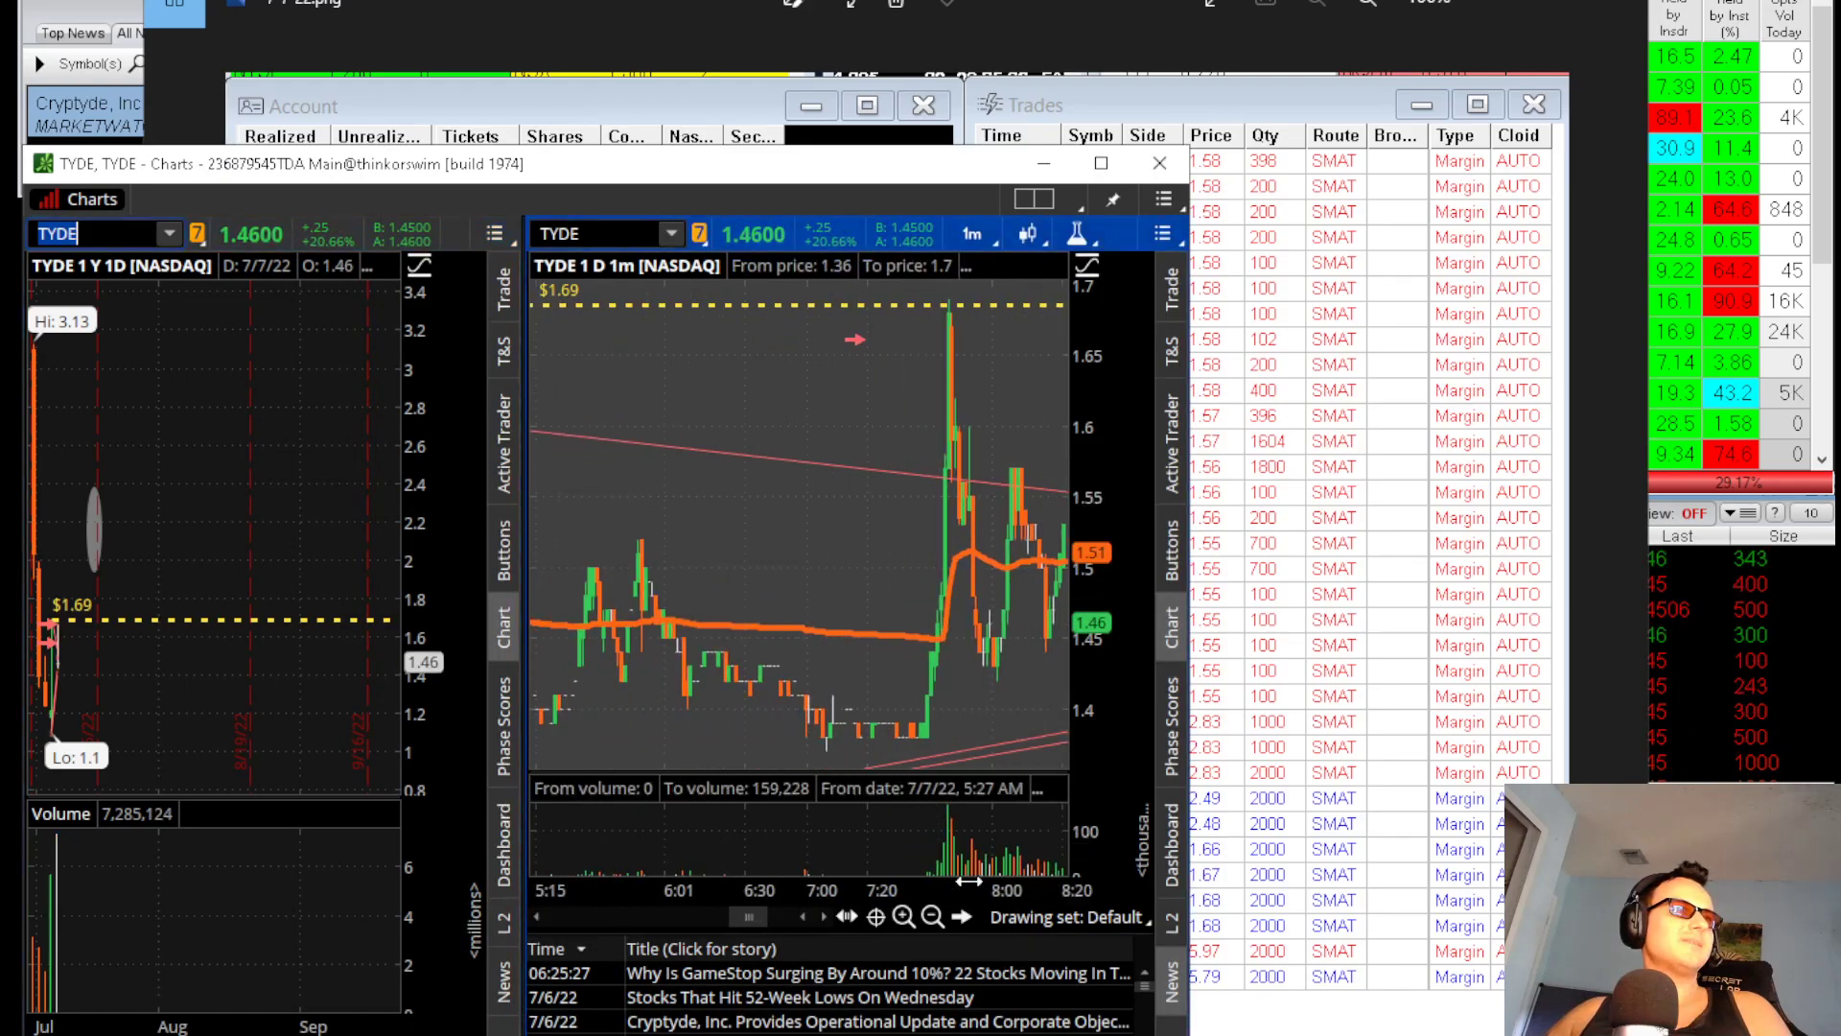
left_click_drag(690, 891, 959, 877)
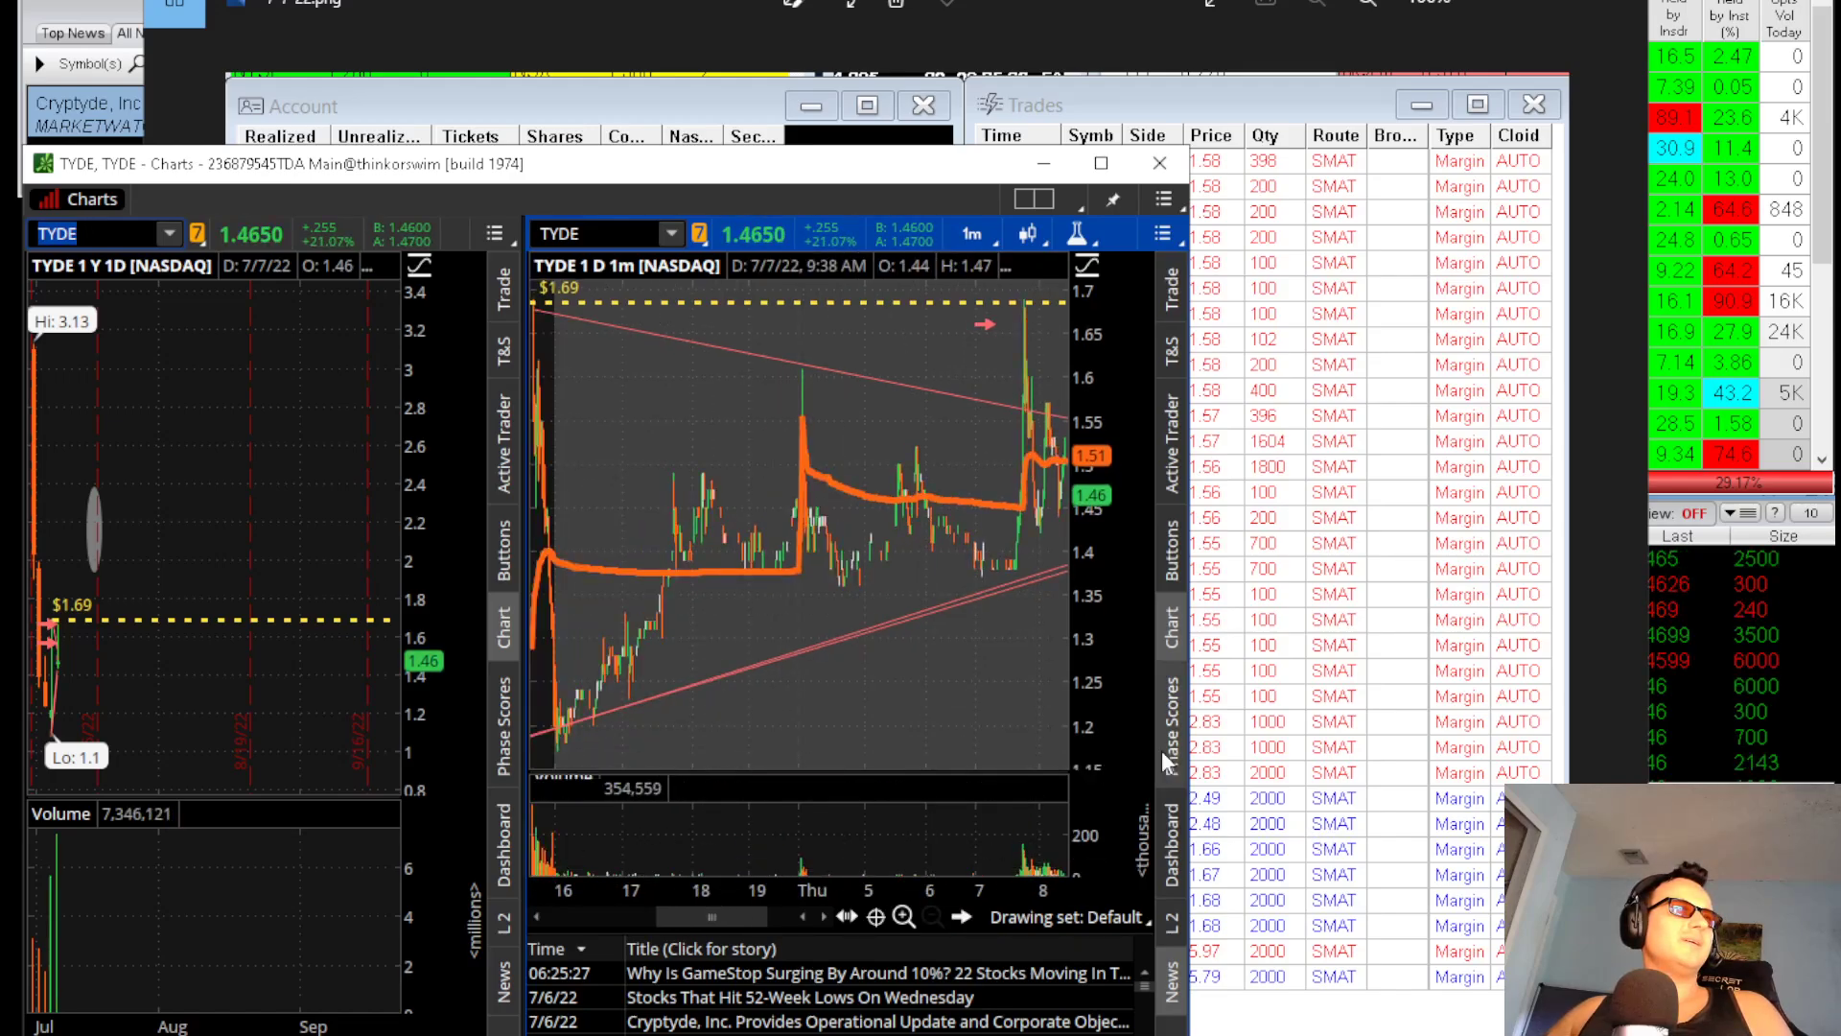
Switch the intraday TYDE chart to the 5-day 5-minute timeframe and examine its trendlines alongside the enlarged daily candles
left_click(976, 234)
left_click(961, 363)
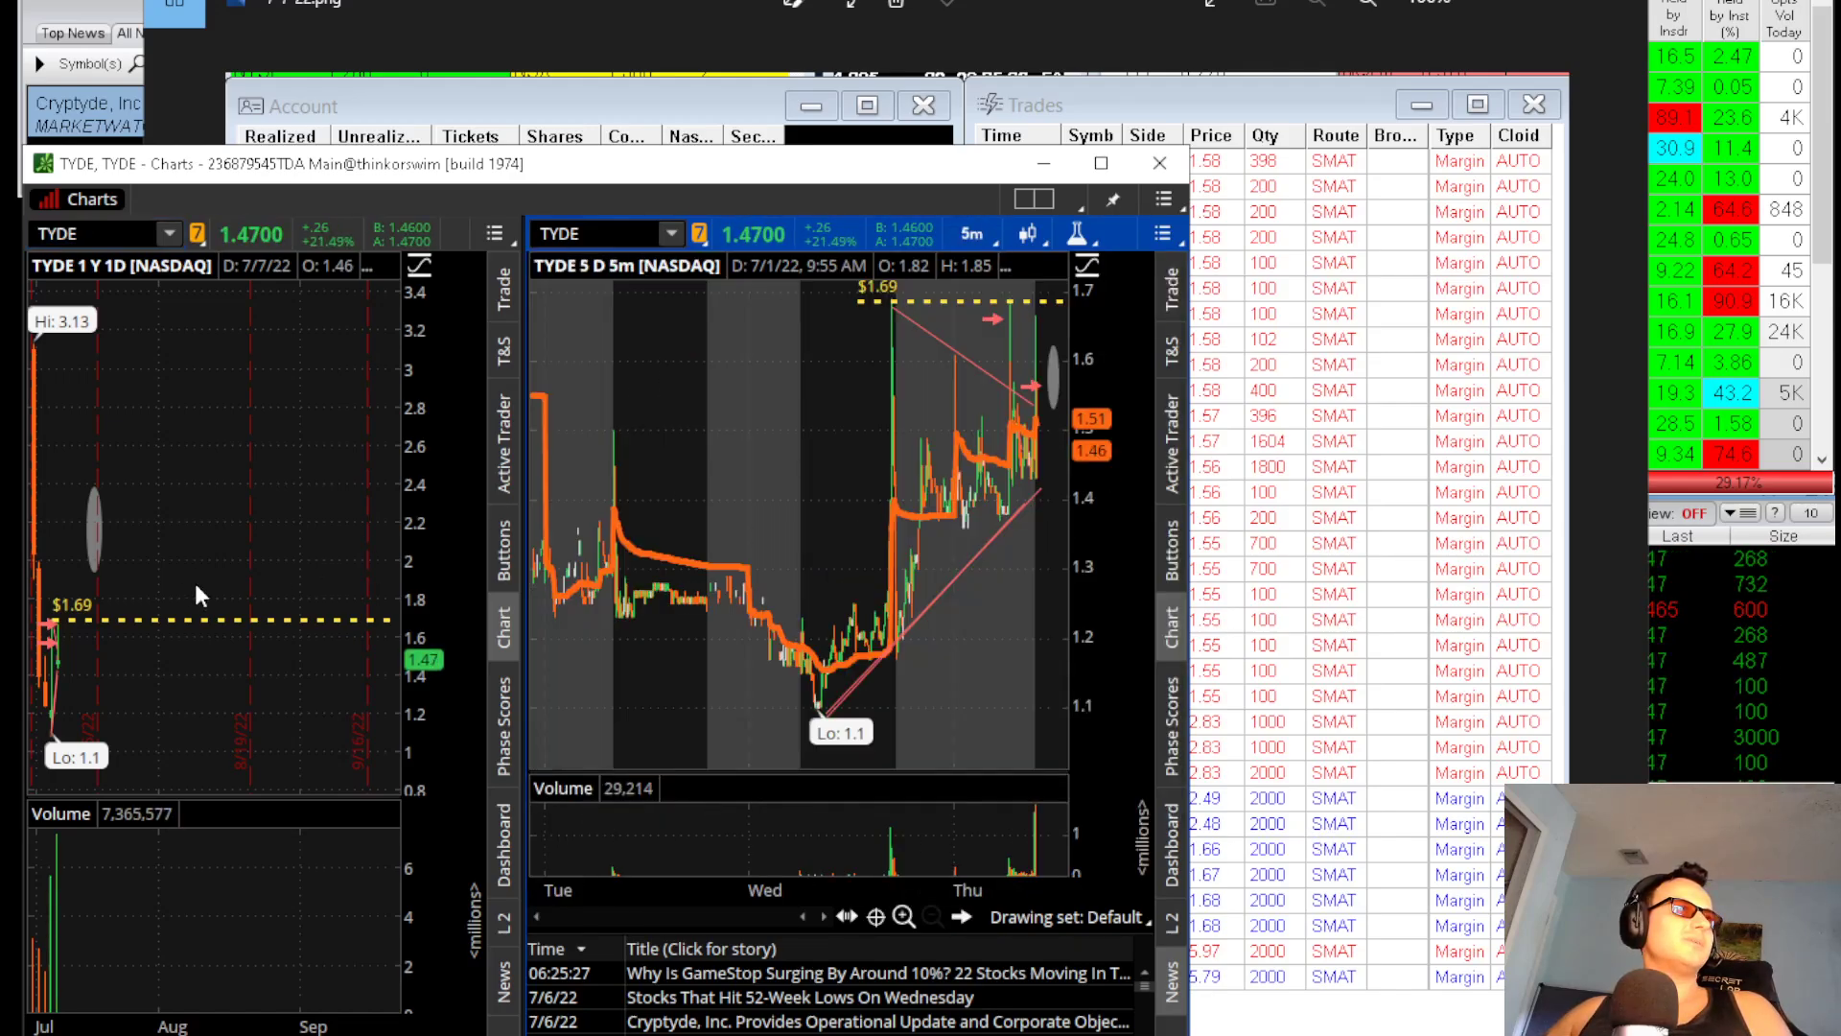
scroll(203, 613, "up", 4)
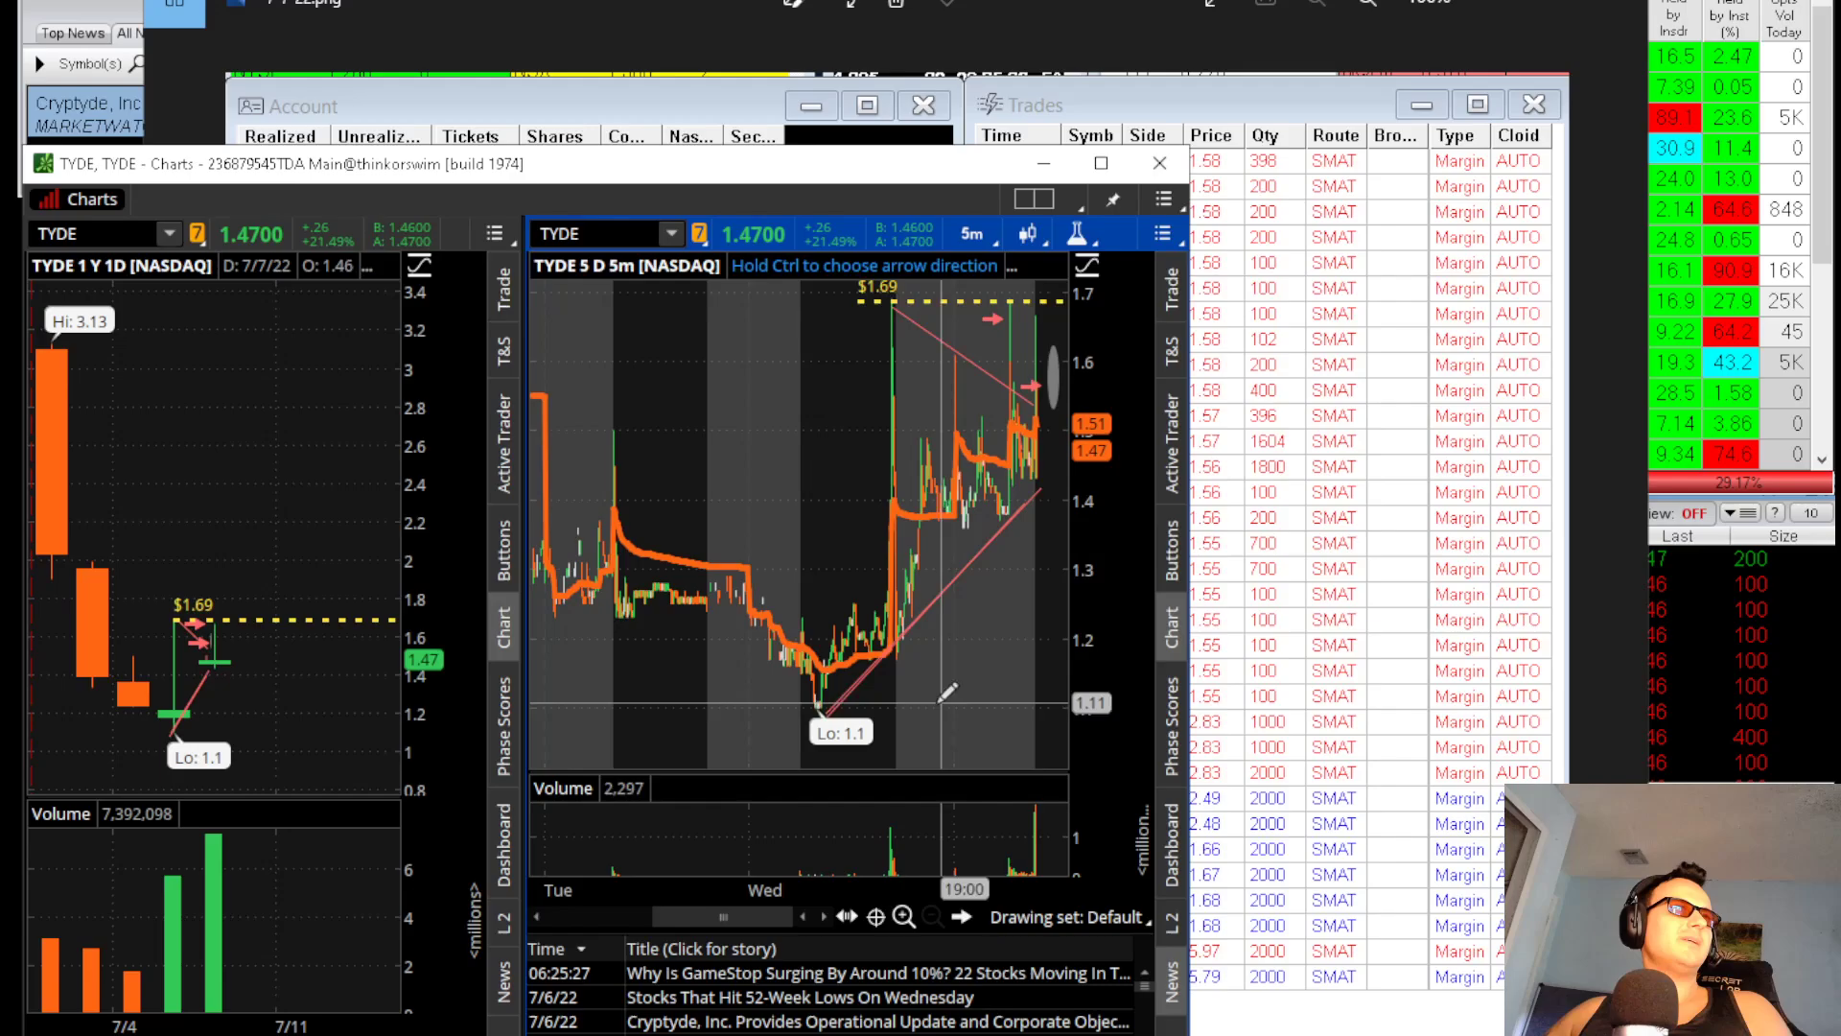
scroll(940, 683, "down", 2)
scroll(916, 647, "up", 2)
left_click_drag(820, 503, 1074, 497)
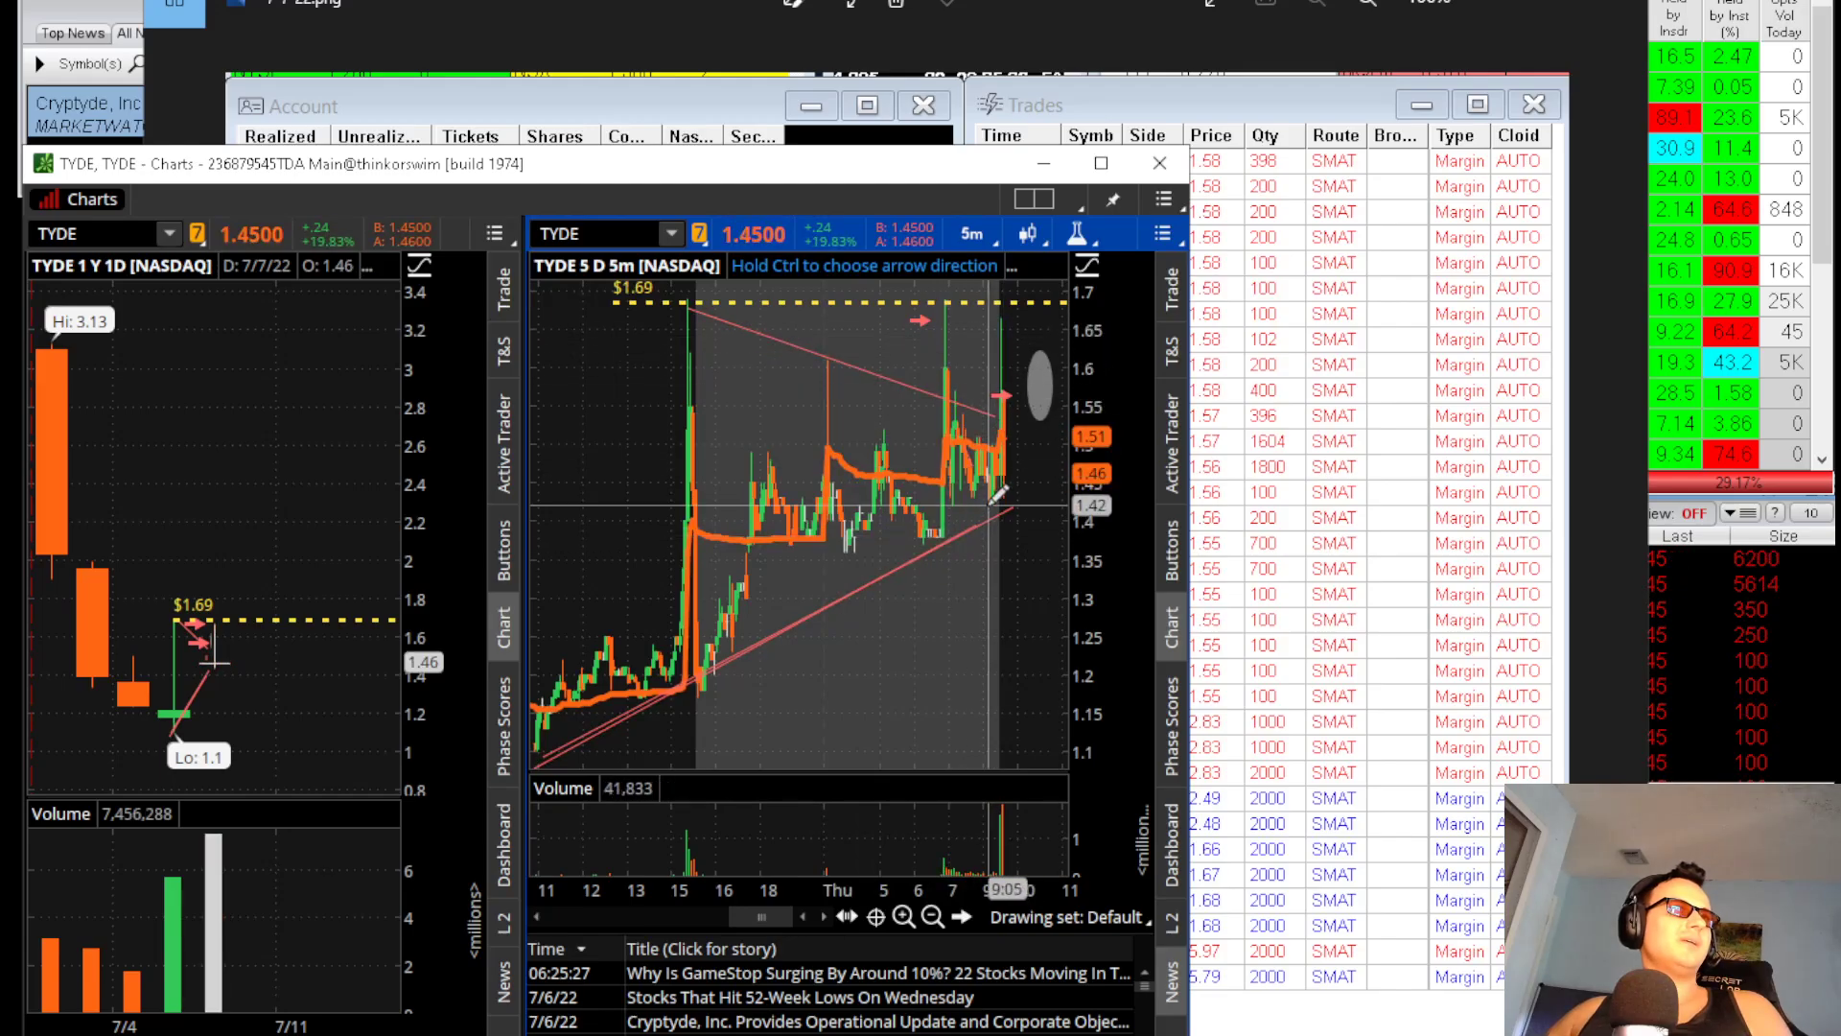
Return the intraday TYDE chart to the 1-day 1-minute timeframe and examine the 9:30 spike against the premarket move
left_click(985, 230)
left_click(959, 364)
scroll(1027, 604, "up", 5)
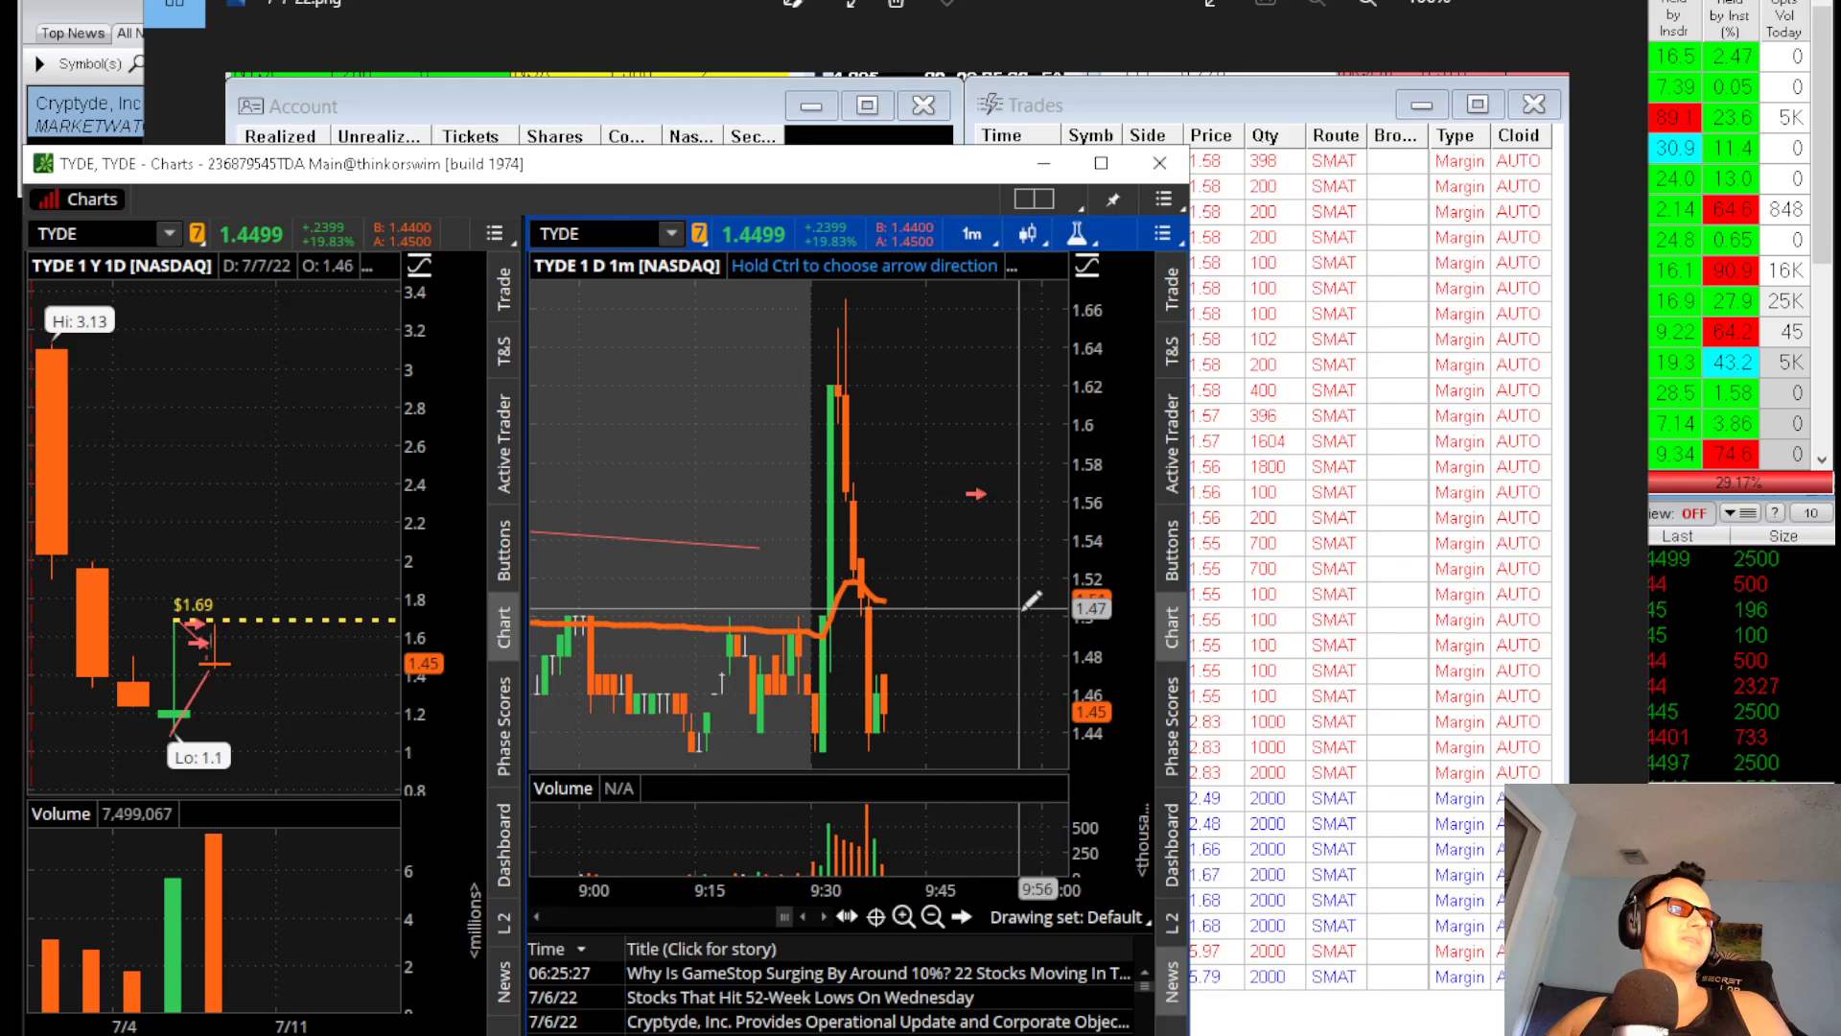
left_click_drag(700, 892, 915, 887)
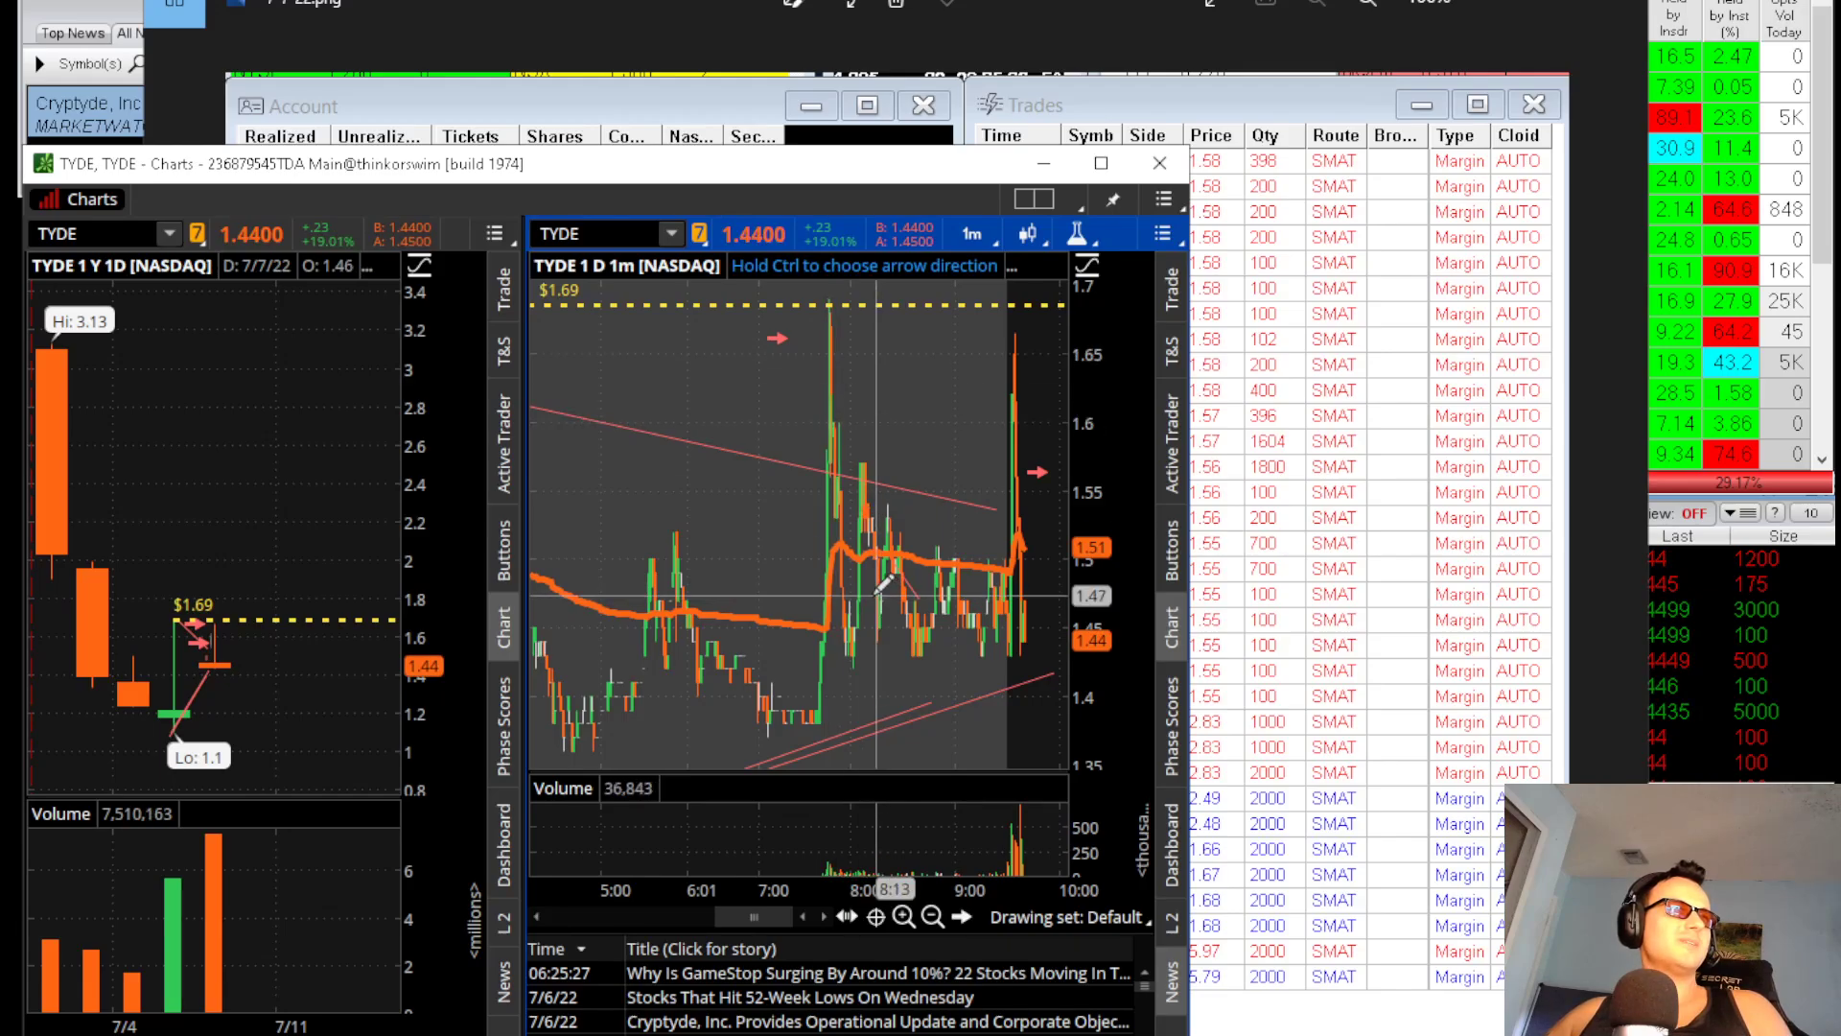
scroll(816, 888, "down", 3)
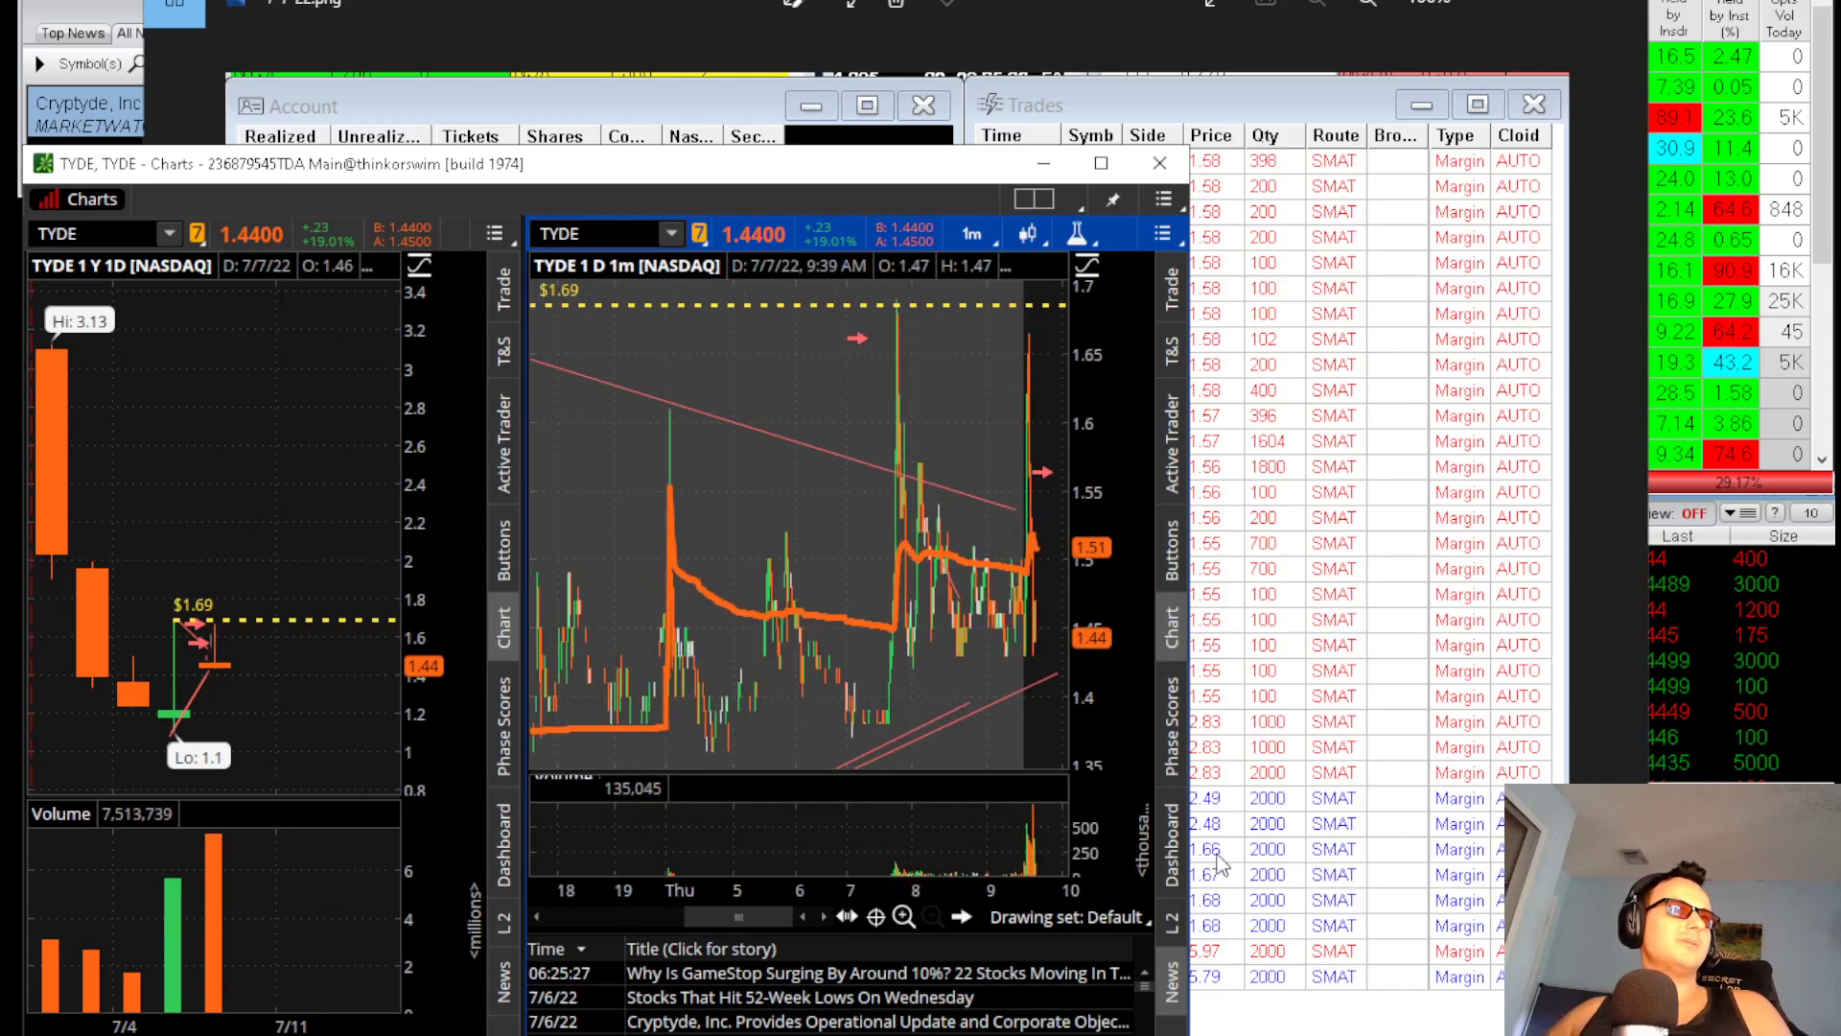
View TYDE on the 5-day 5-minute timeframe and review its realized result in the trade screenshot's Positions window
left_click(970, 238)
left_click(949, 364)
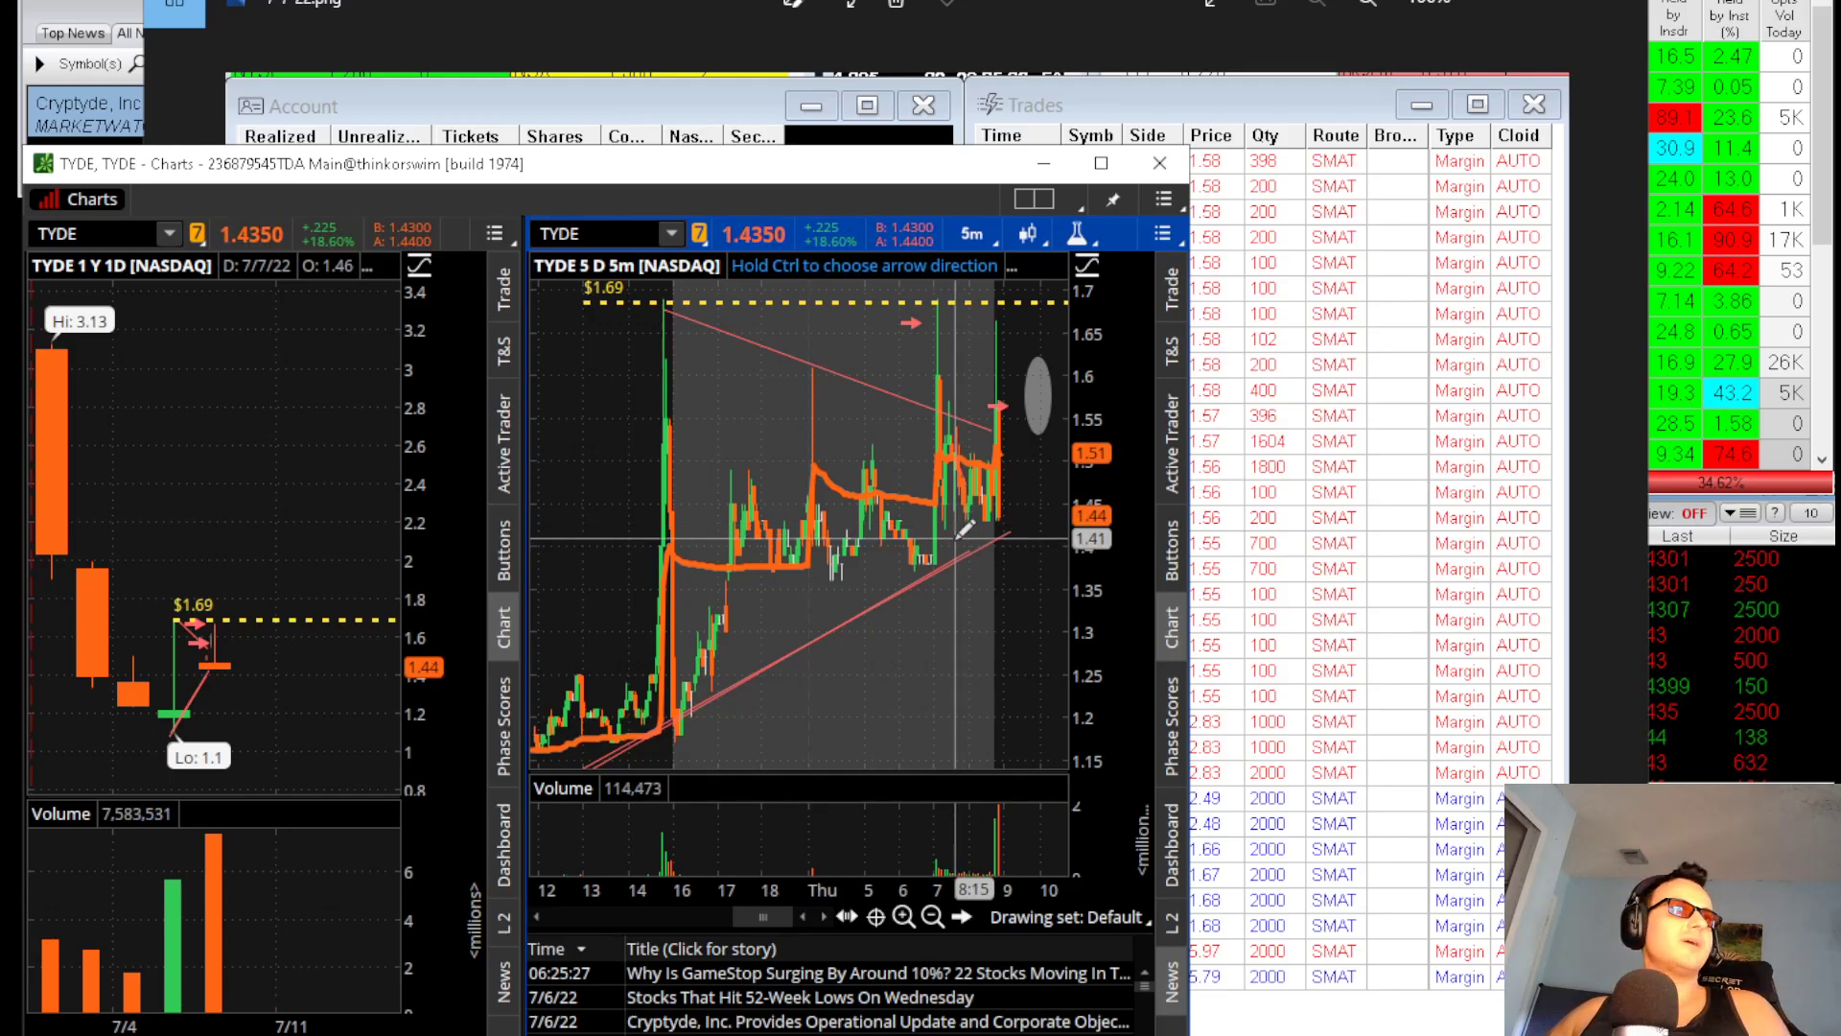
left_click(669, 32)
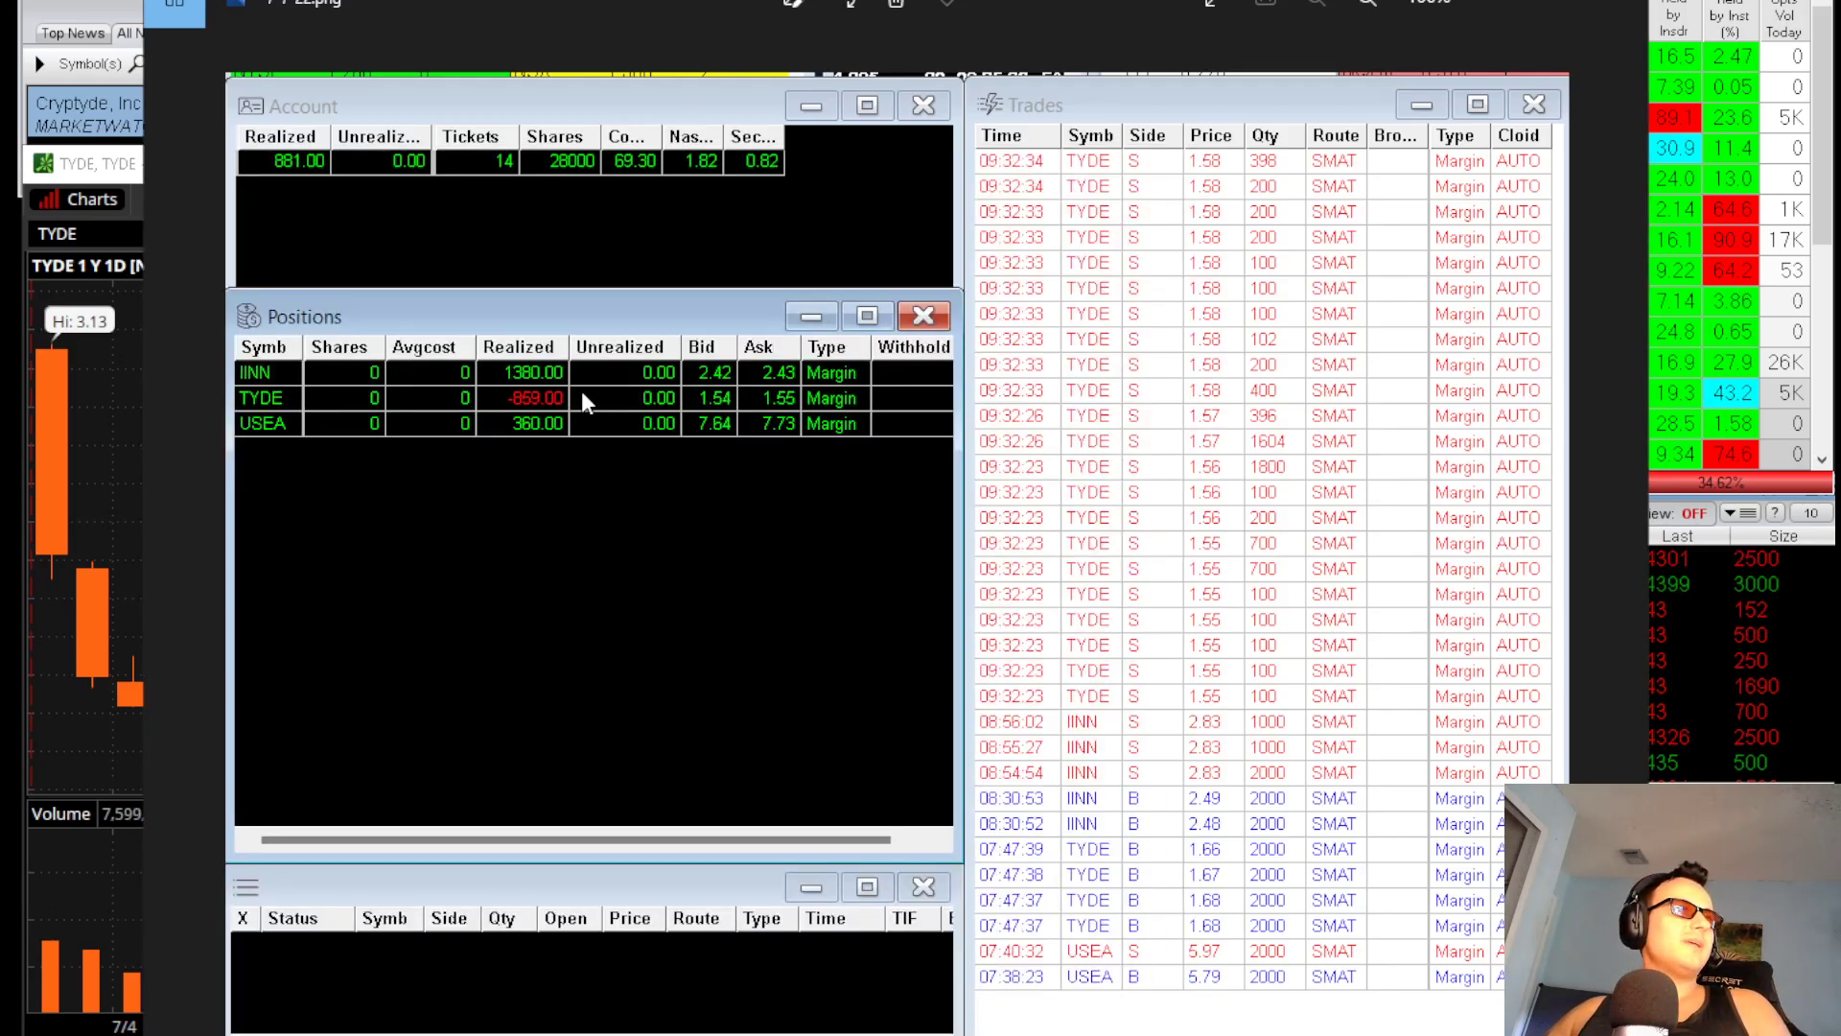
Load IINN in the linked charts and focus the 5-minute chart on Thursday's trades
left_click(112, 235)
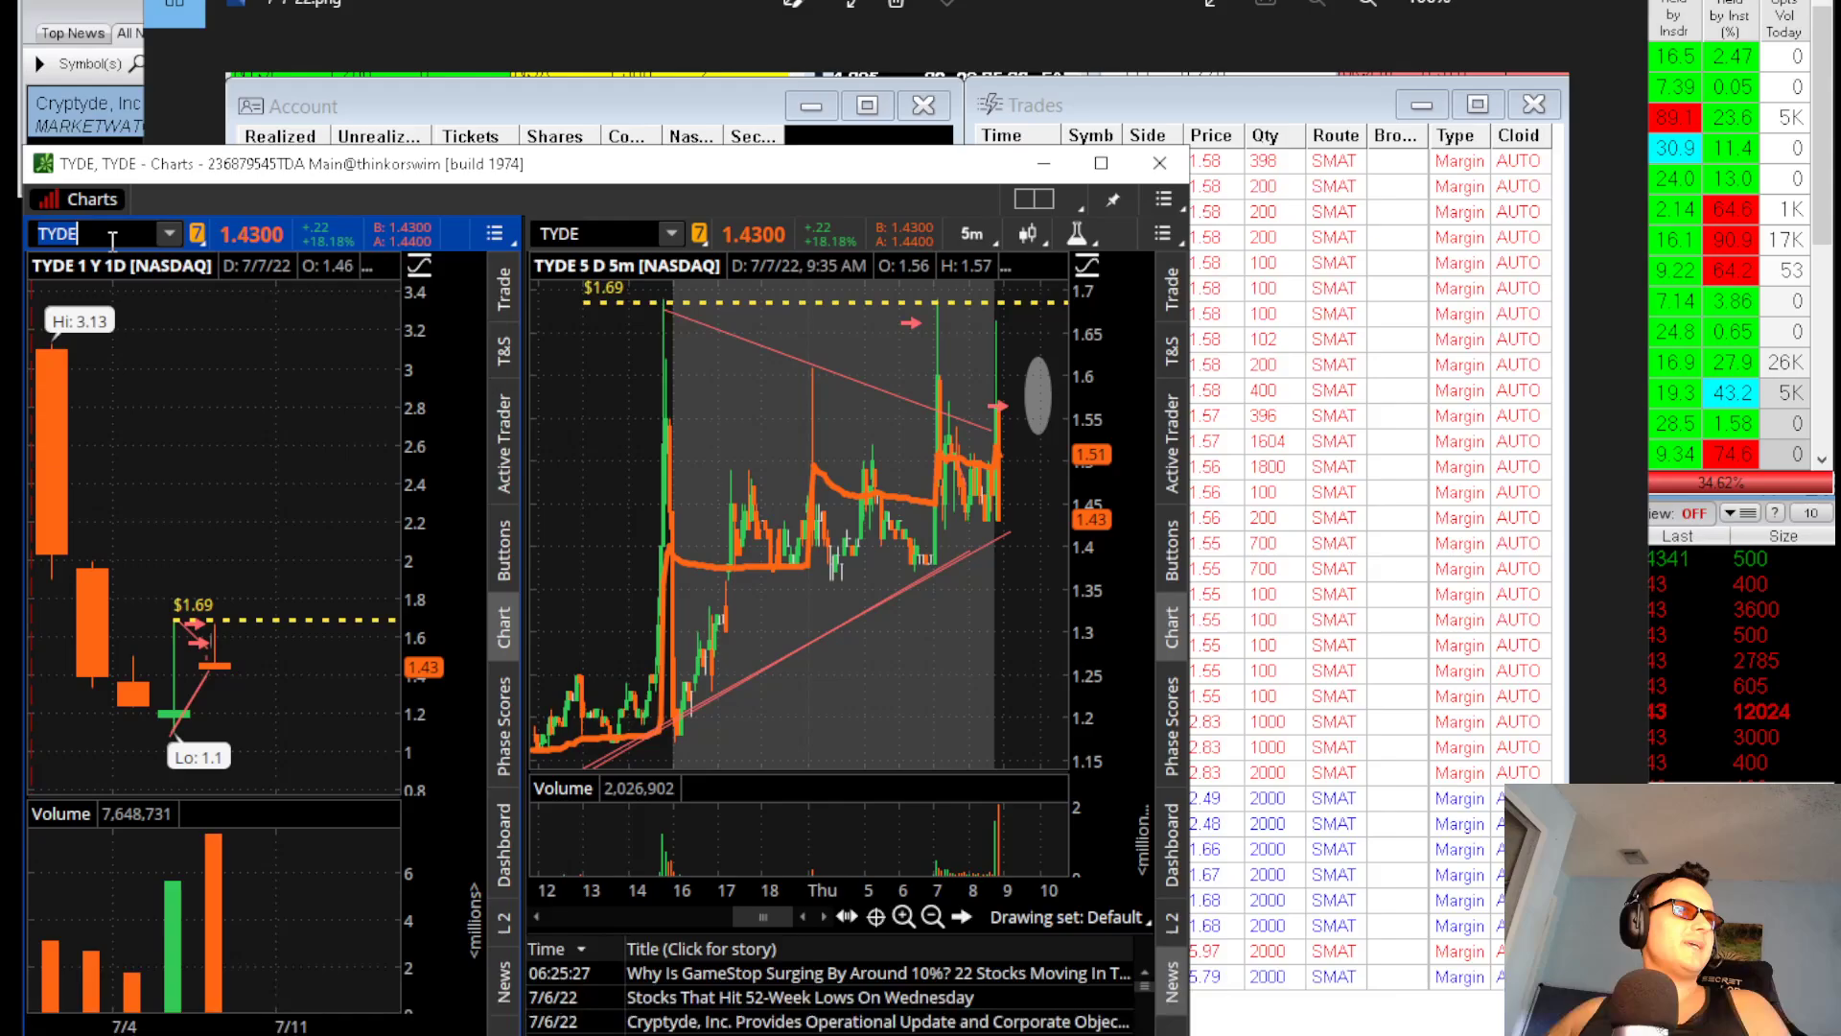
type("IINN")
key("Return")
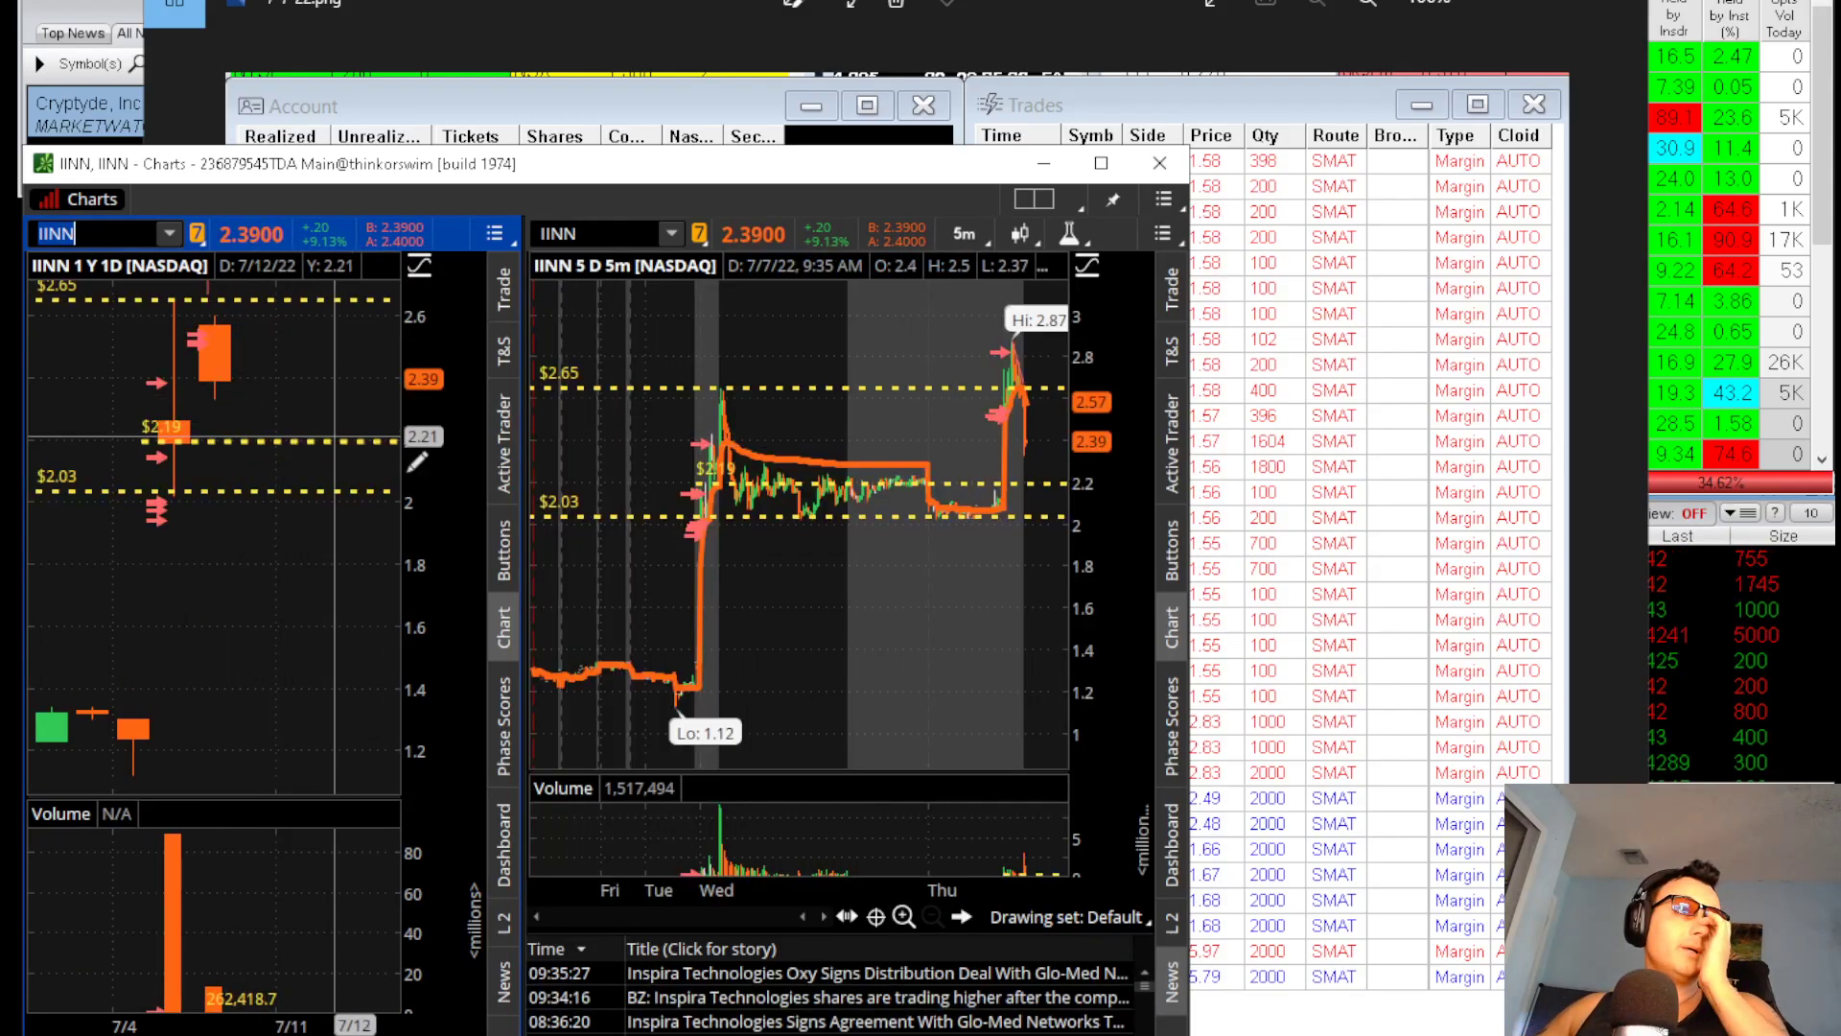
left_click_drag(922, 453, 1067, 470)
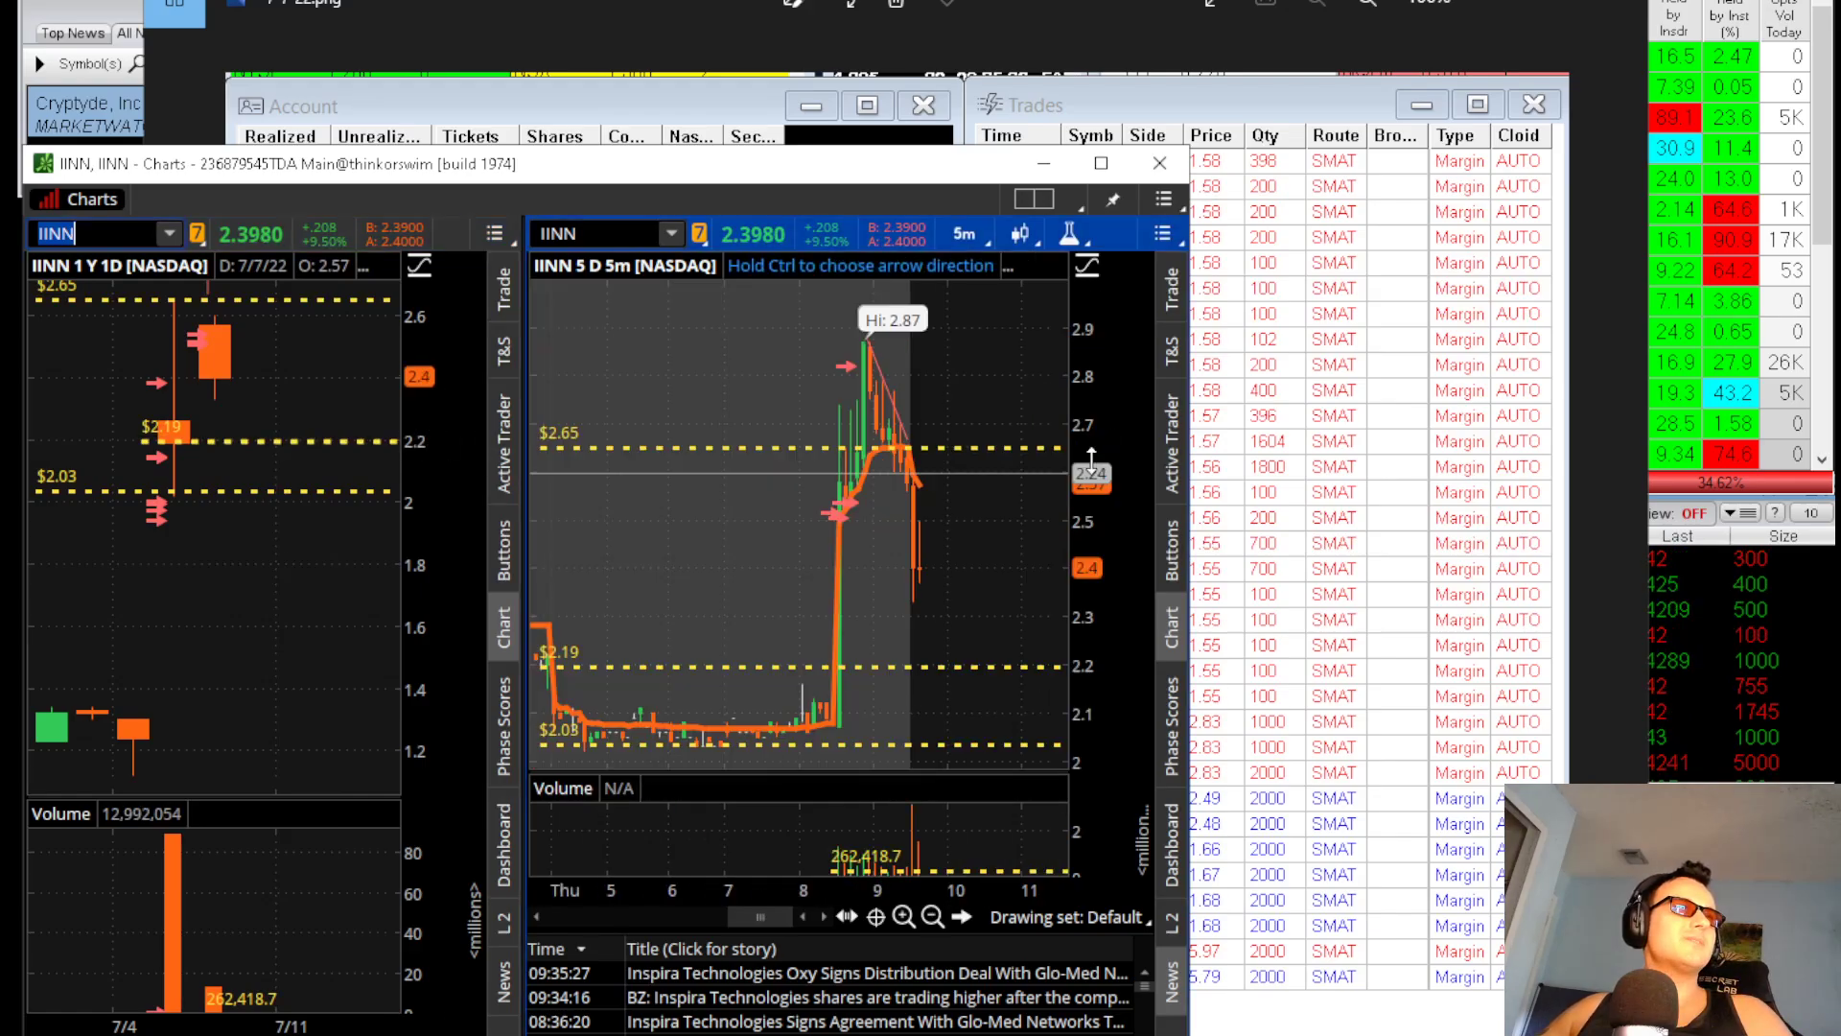
Switch the intraday IINN chart to the 1-day 1-minute timeframe and extend the daily chart back to early June
left_click(964, 235)
left_click(966, 360)
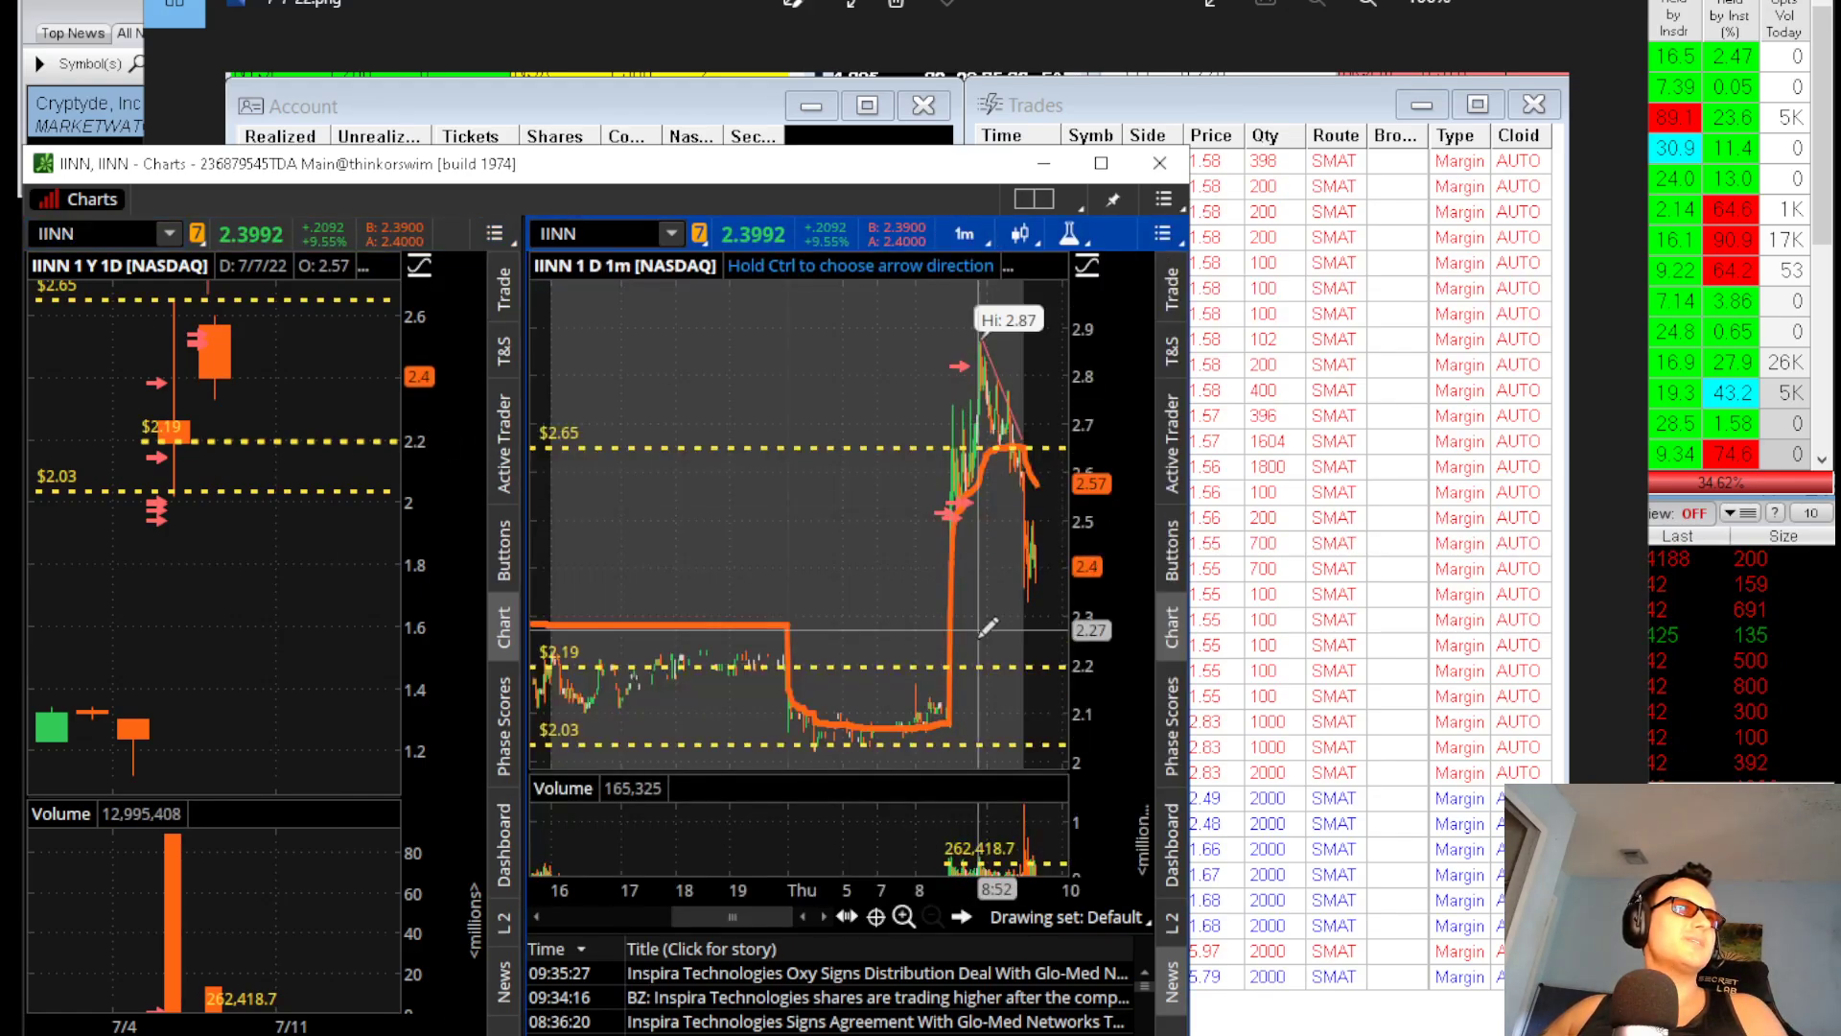
left_click_drag(192, 1024, 481, 1018)
scroll(480, 1018, "up", 5)
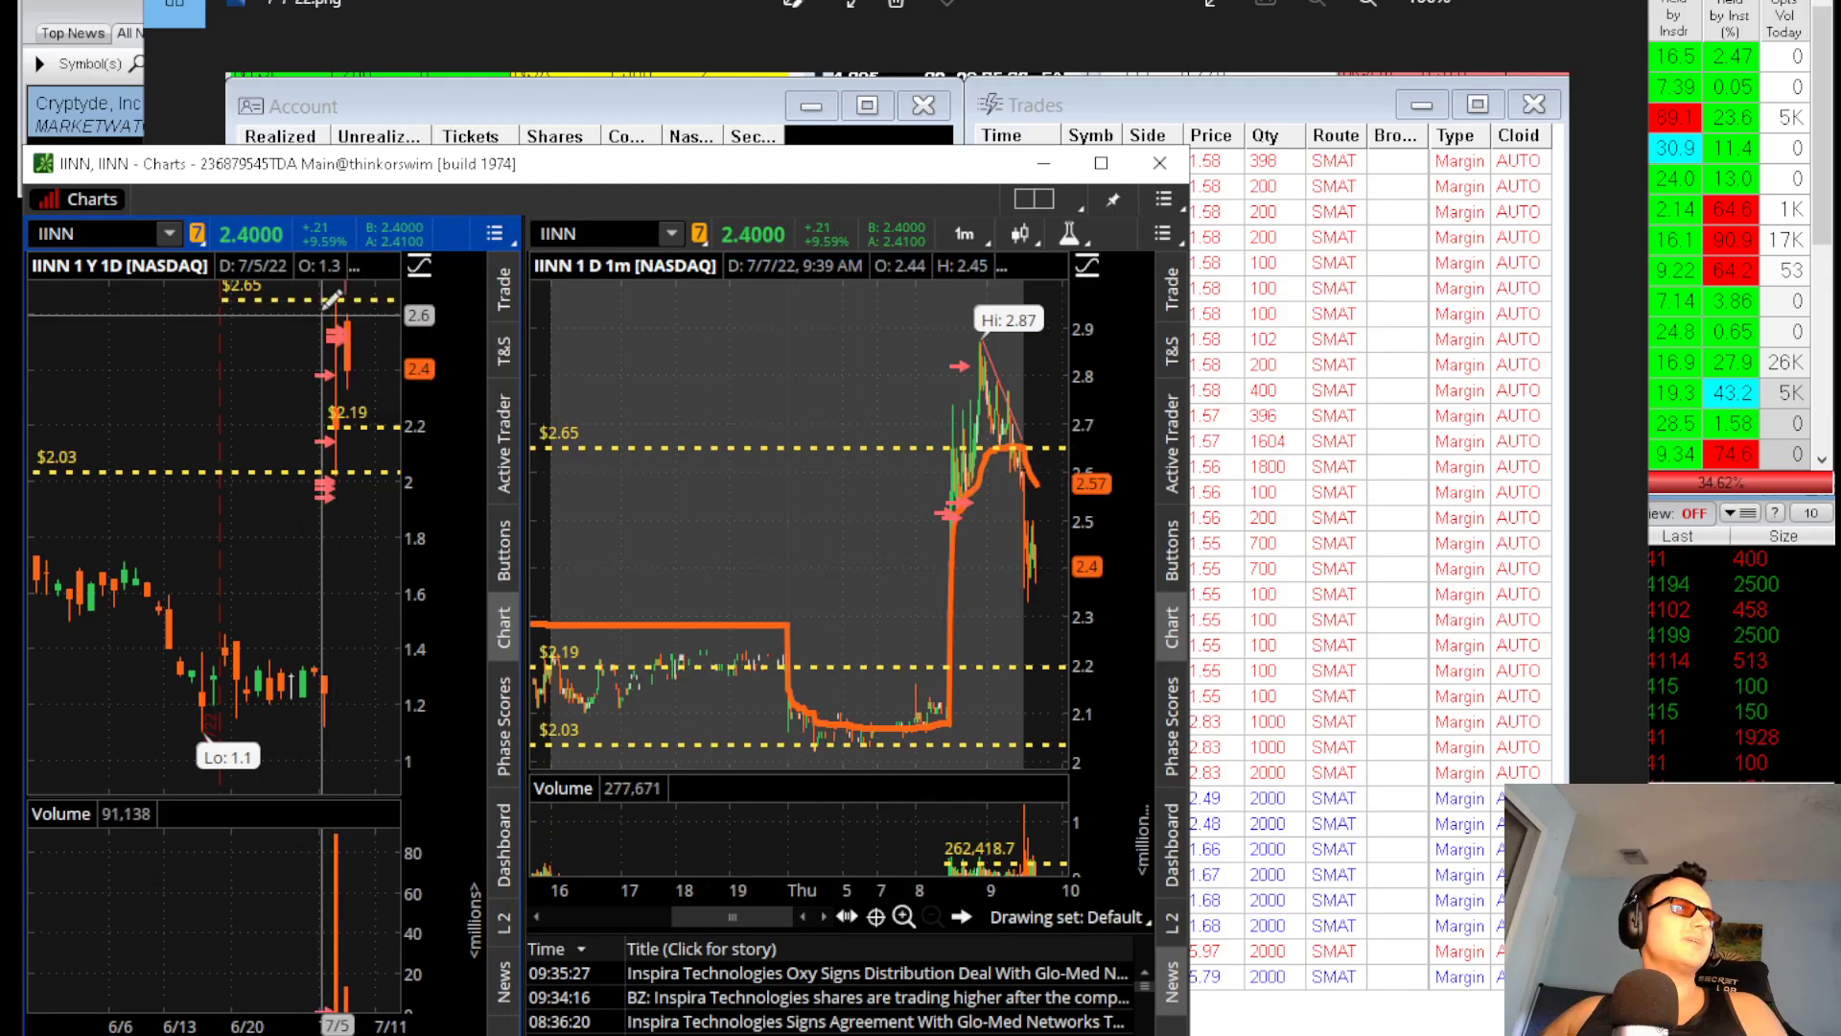
Examine the IINN entry and exit arrows and the later price drop on the 1-minute chart from 8:30 onward
scroll(833, 518, "up", 5)
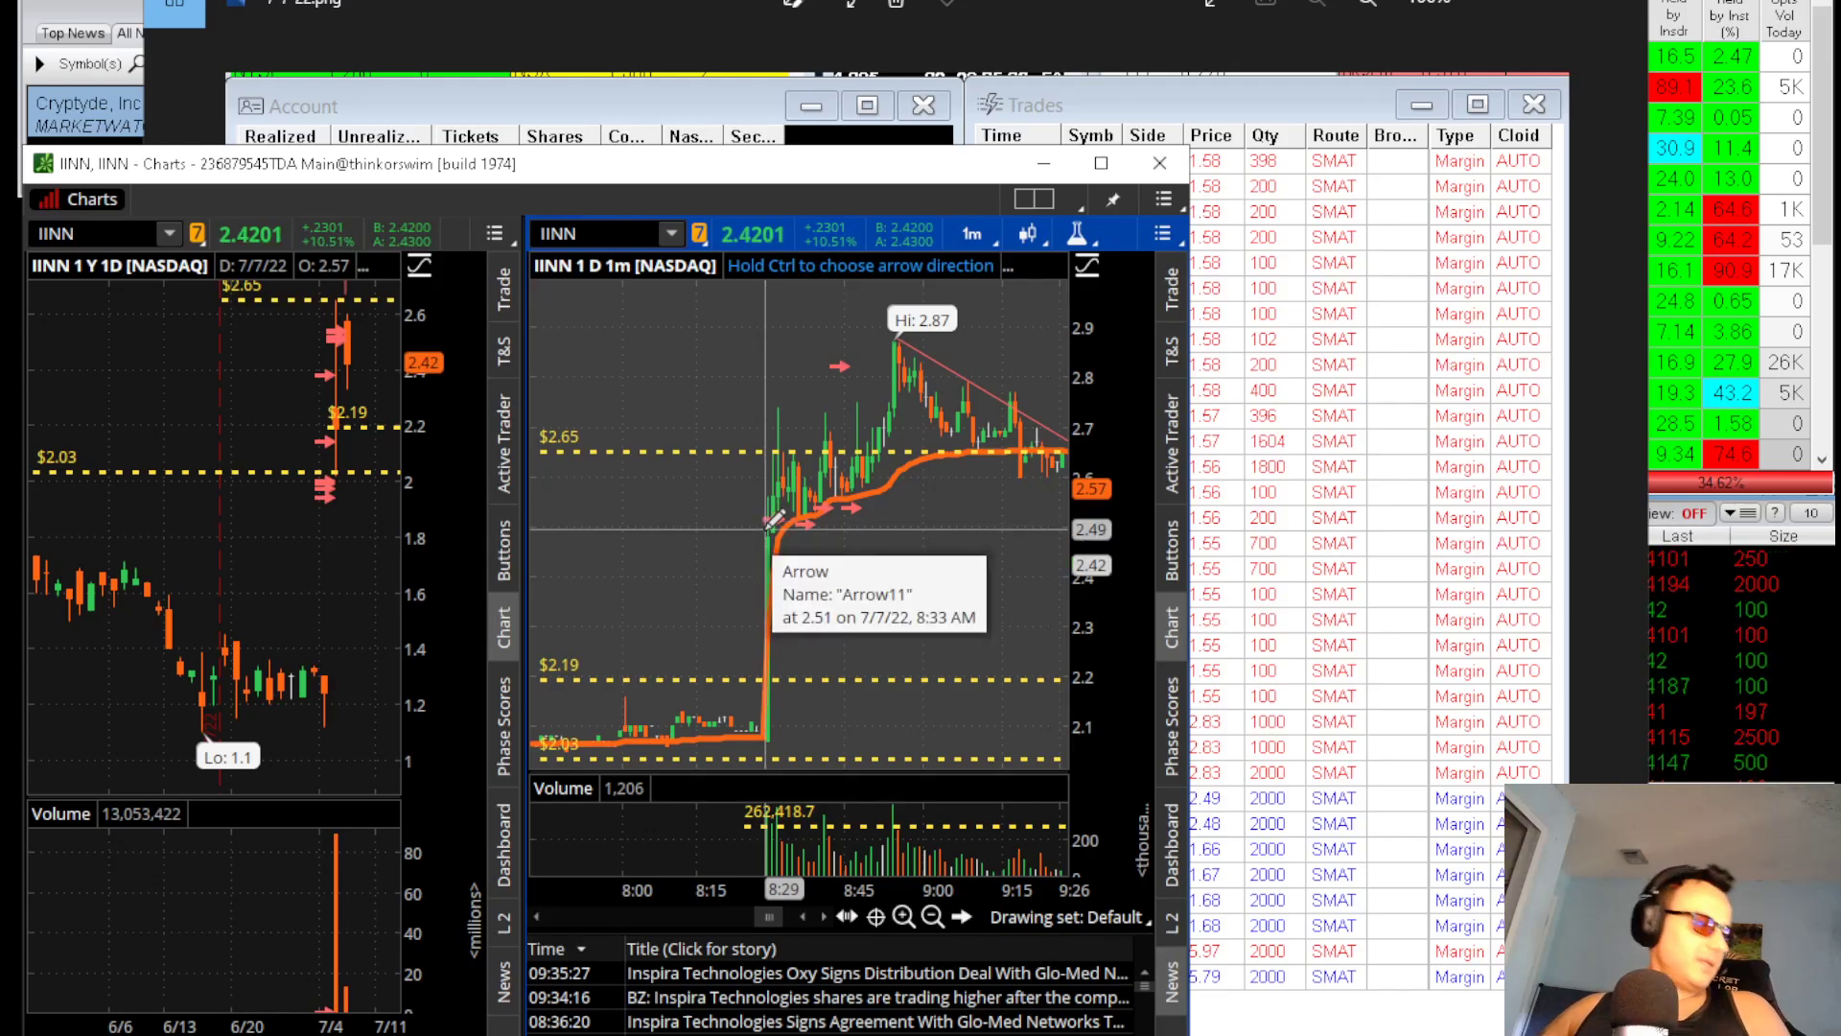
left_click(826, 508)
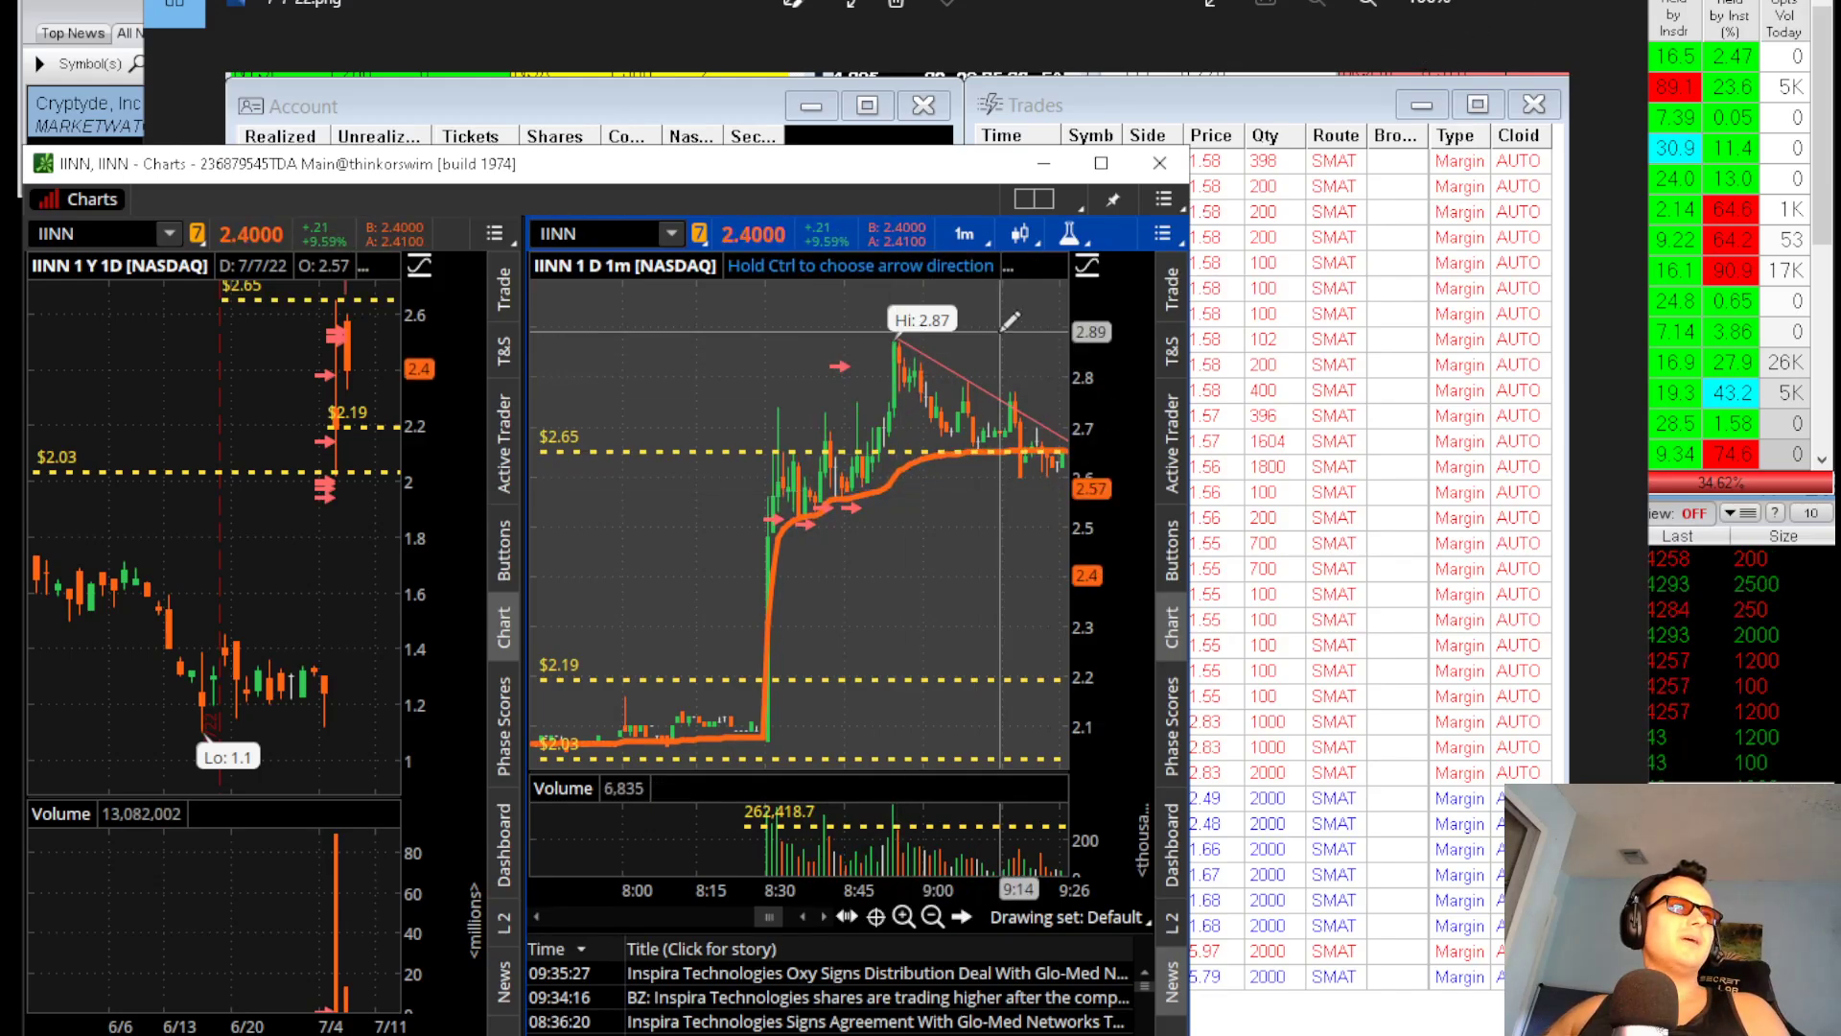
scroll(901, 495, "down", 5)
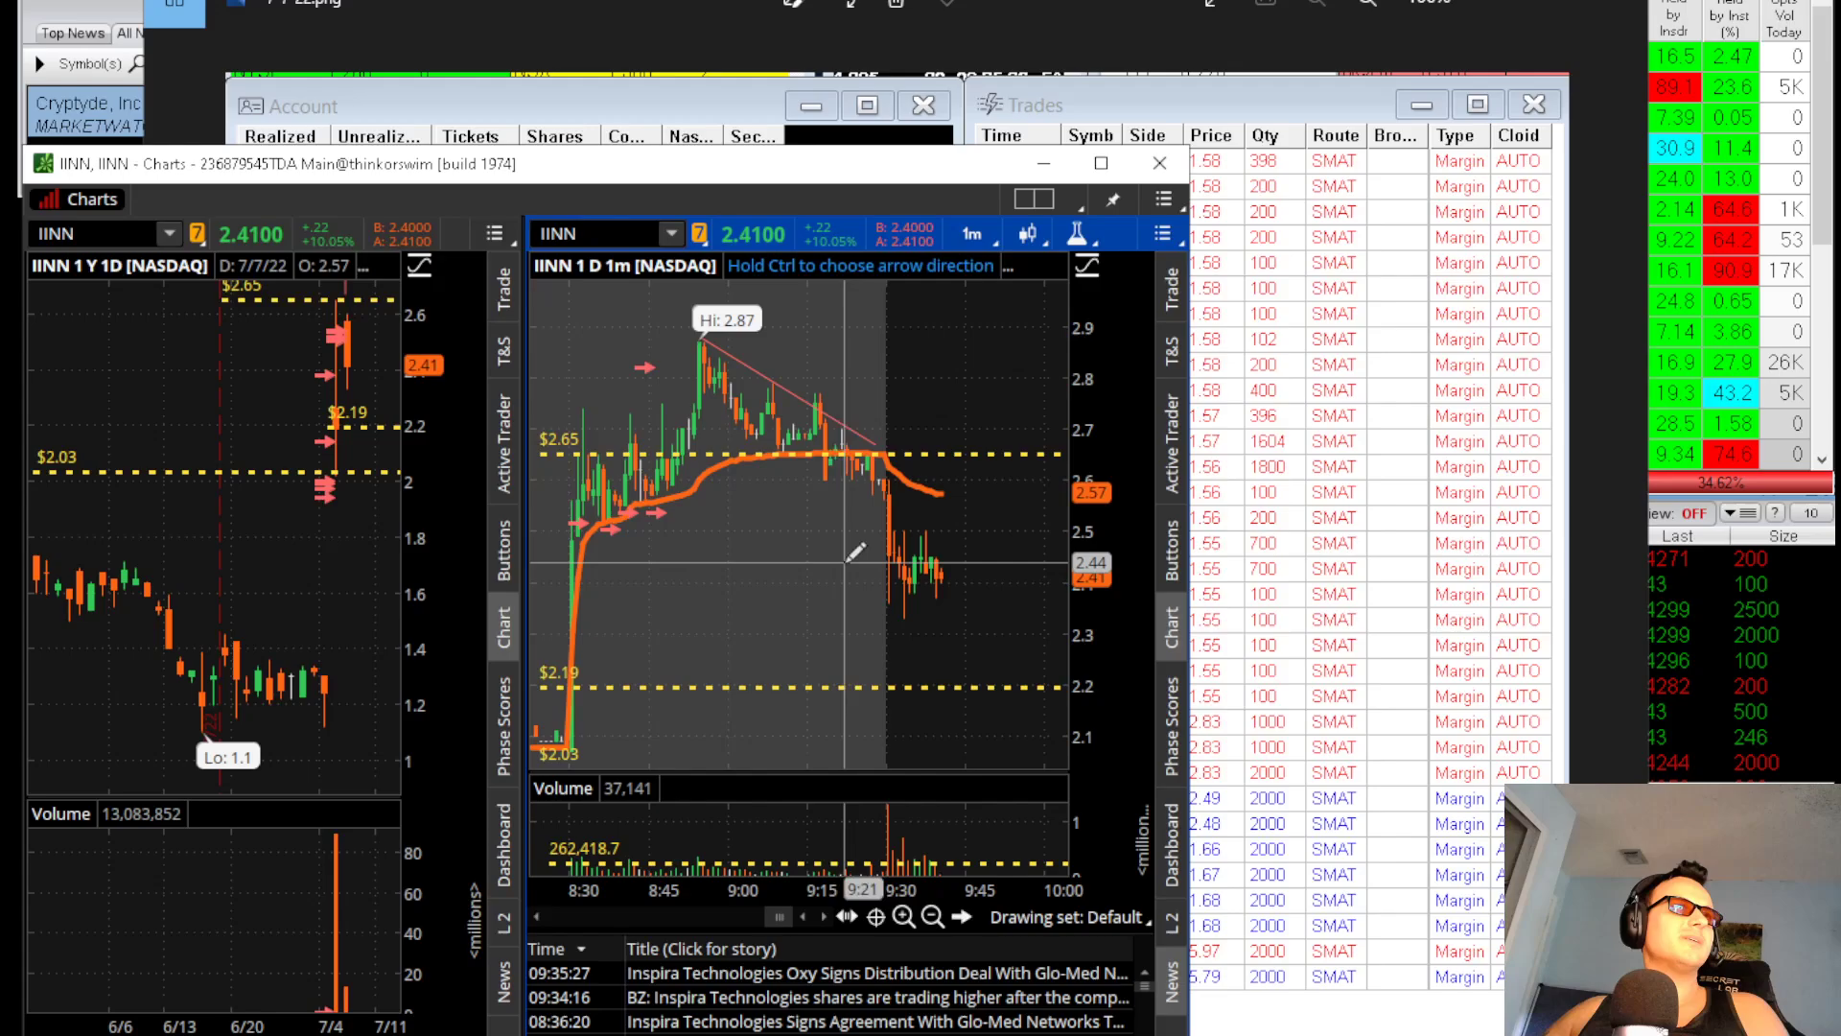
Bring the 7-7-22.png trade screenshot forward and minimize it to uncover the full trading workspace
left_click(1114, 6)
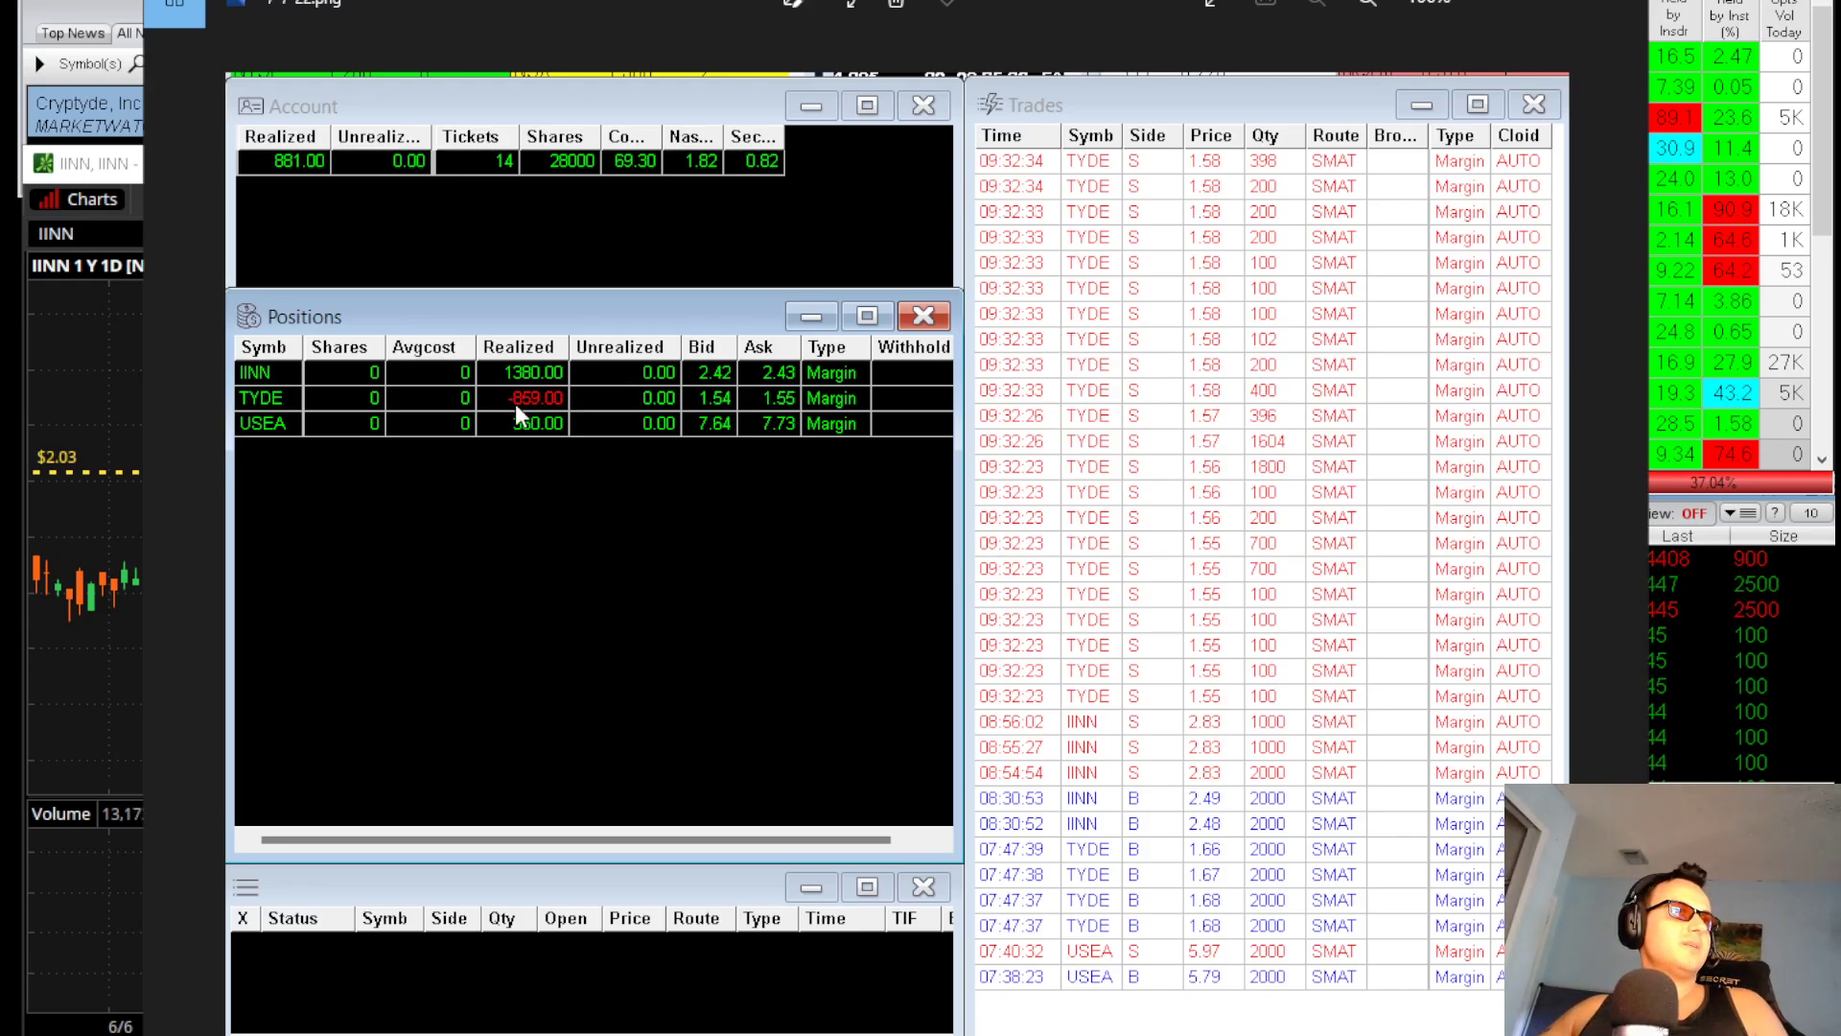
left_click(1508, 7)
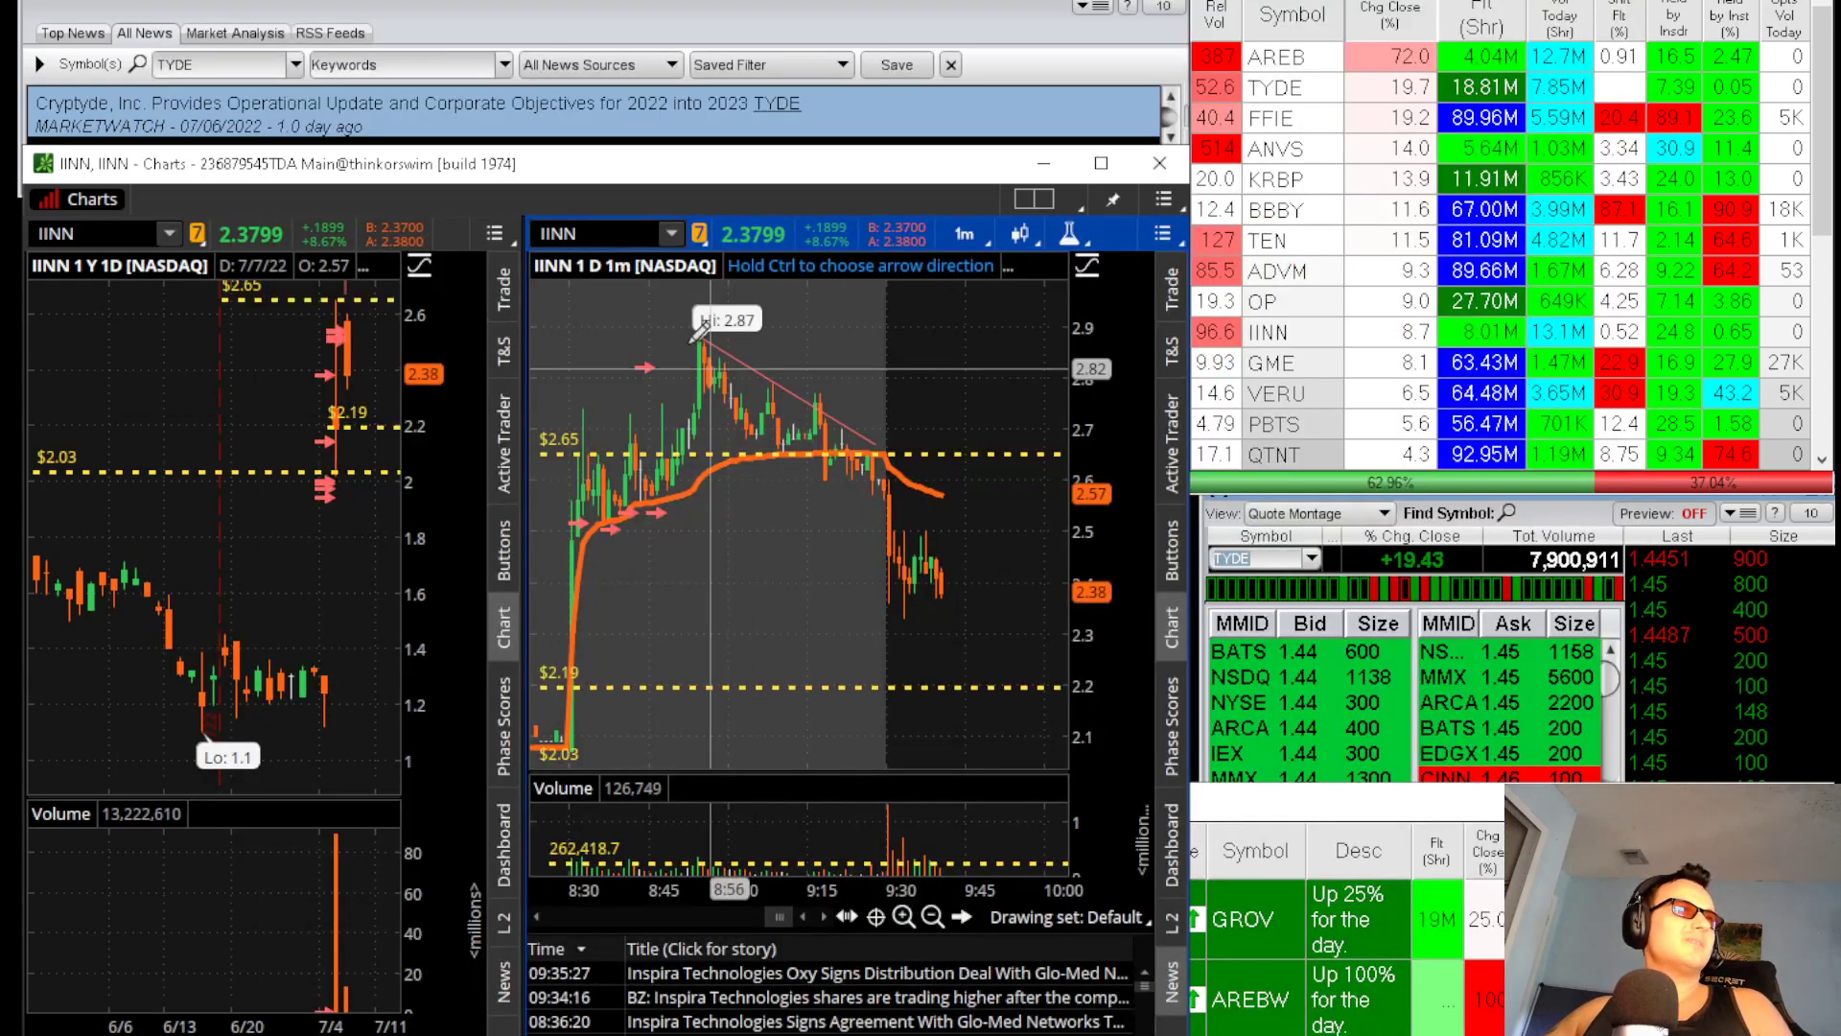
Load USEA in the linked charts and extend the 1-minute chart back to include Thursday's early-morning run-up
left_click(616, 233)
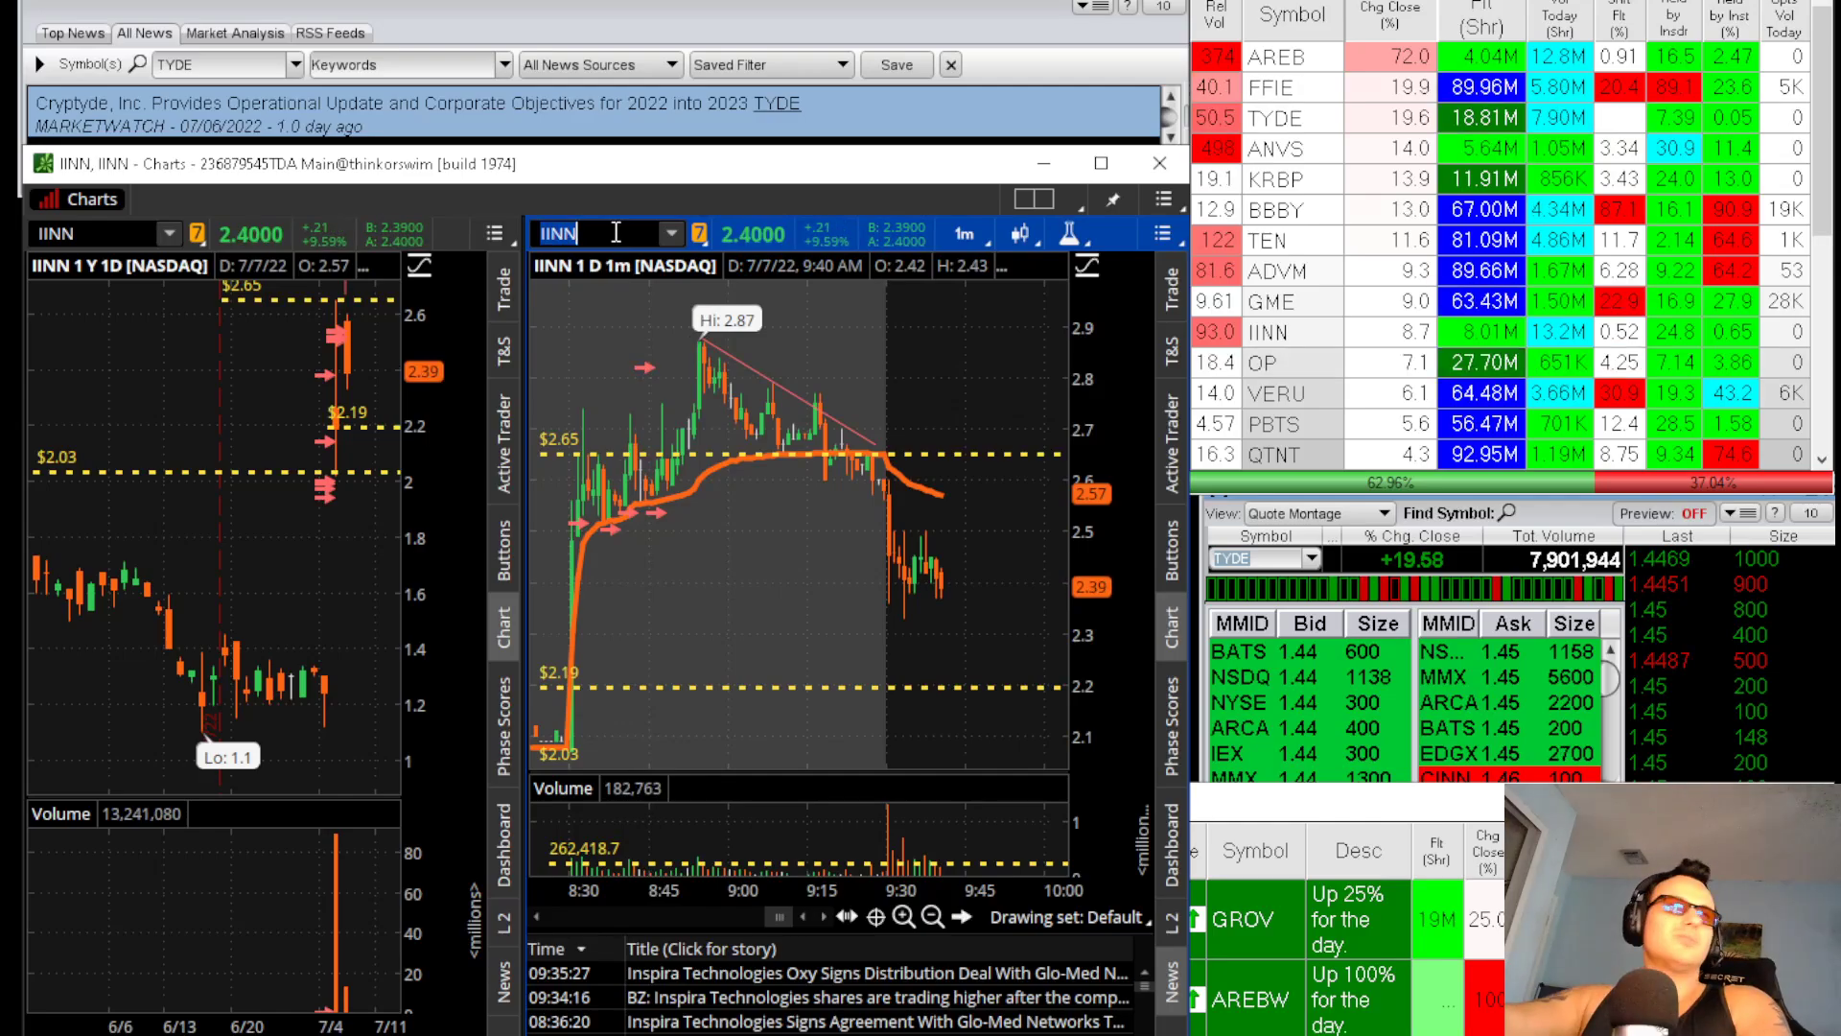
type("USEA")
key("Return")
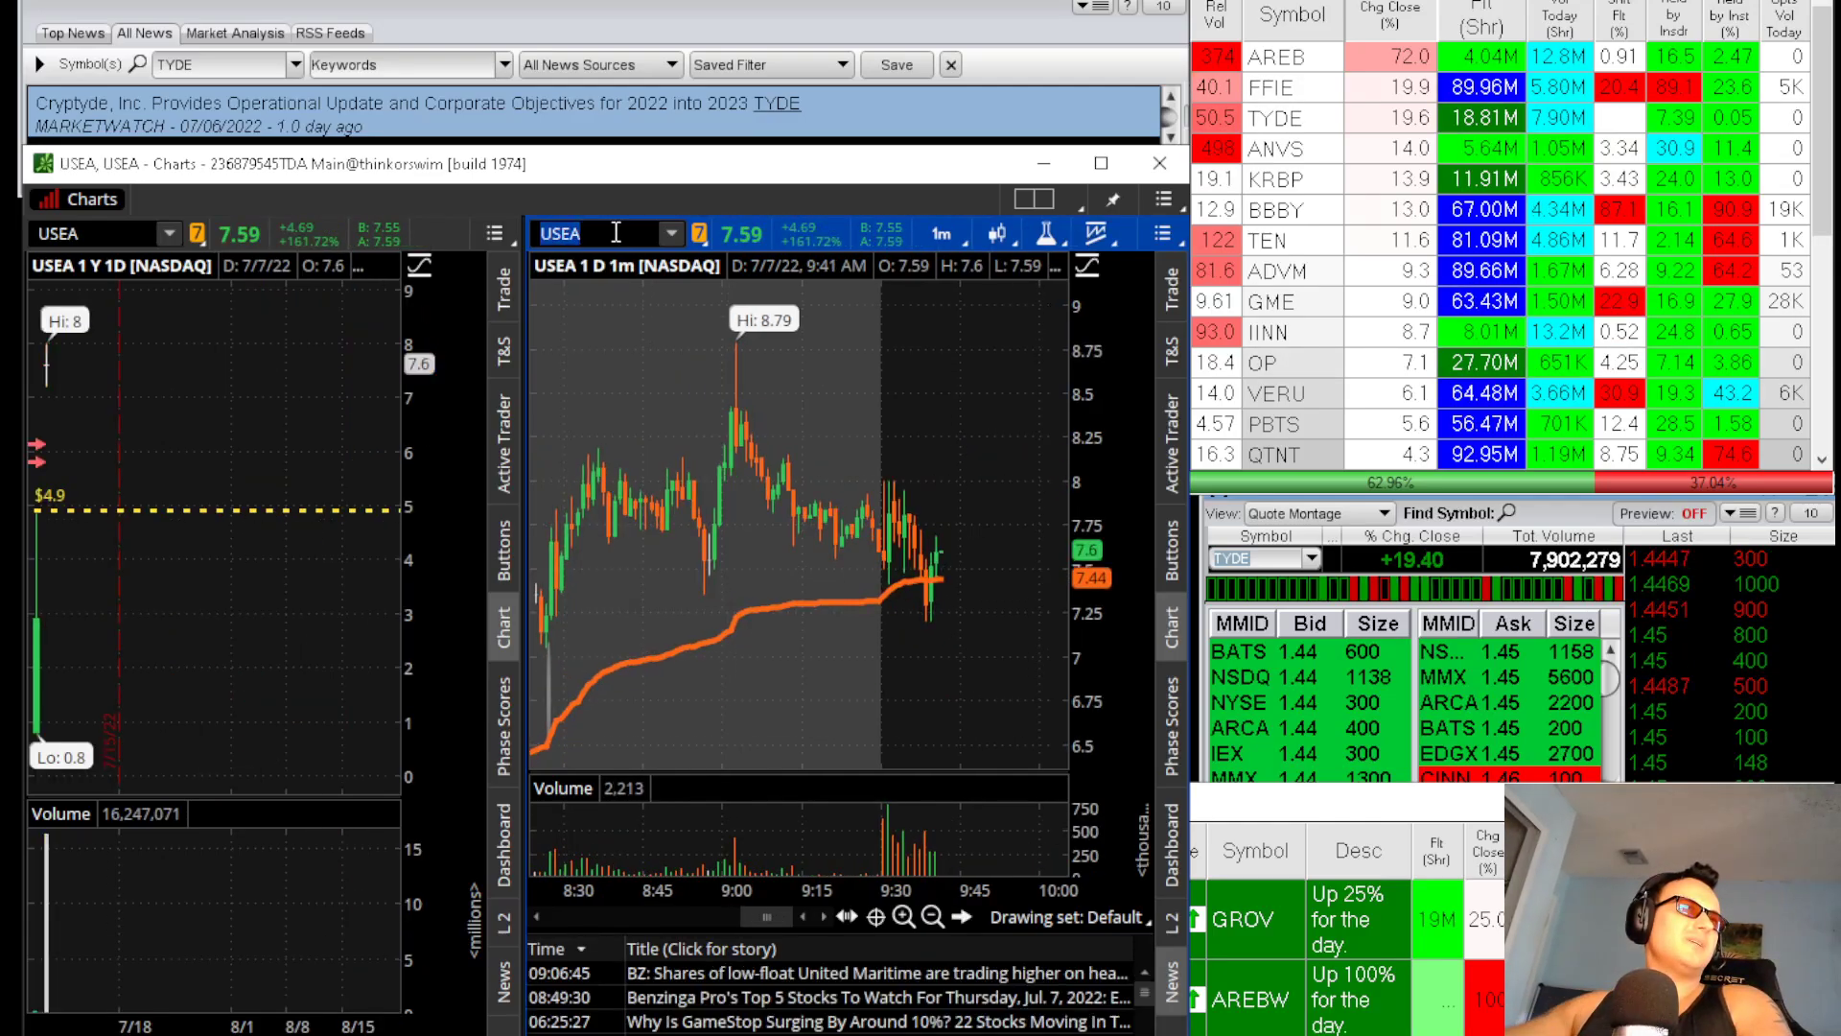
mouse_move(594, 900)
left_mouse_down()
mouse_move(669, 902)
mouse_move(613, 902)
left_mouse_up()
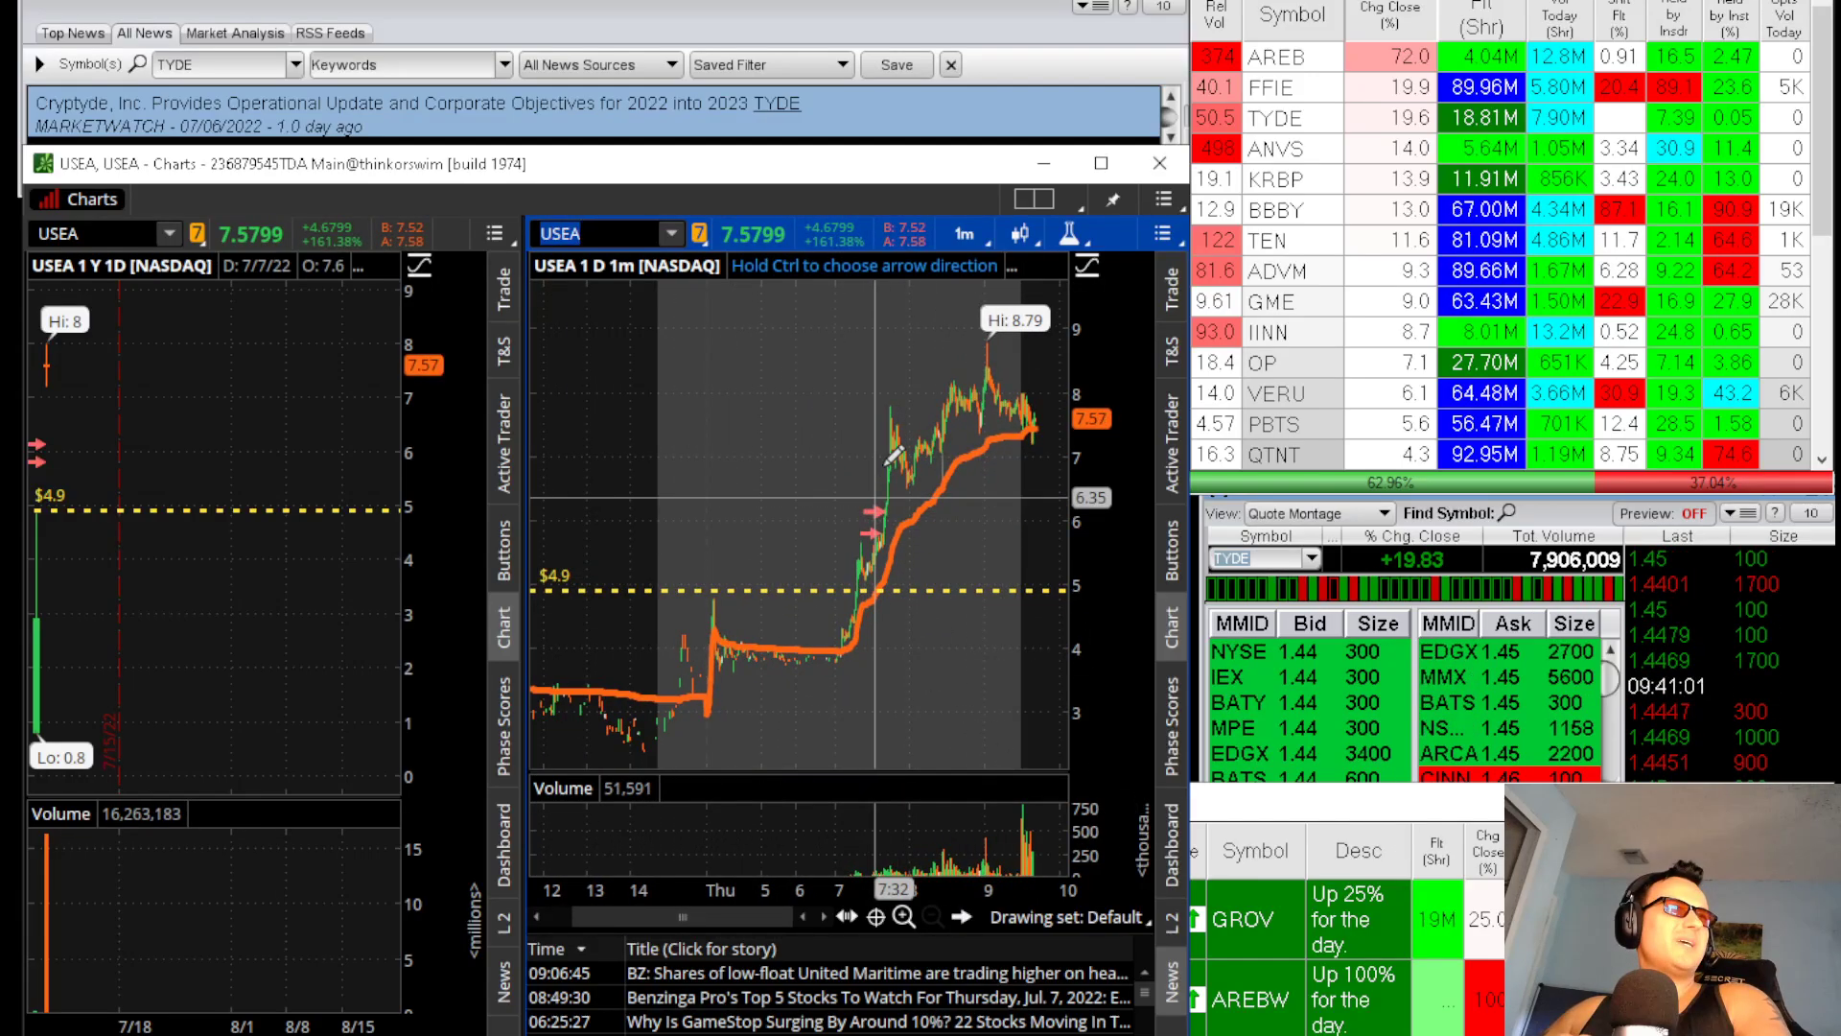
Load IINN in the linked daily and 1-minute charts
left_click(592, 235)
double_click(591, 235)
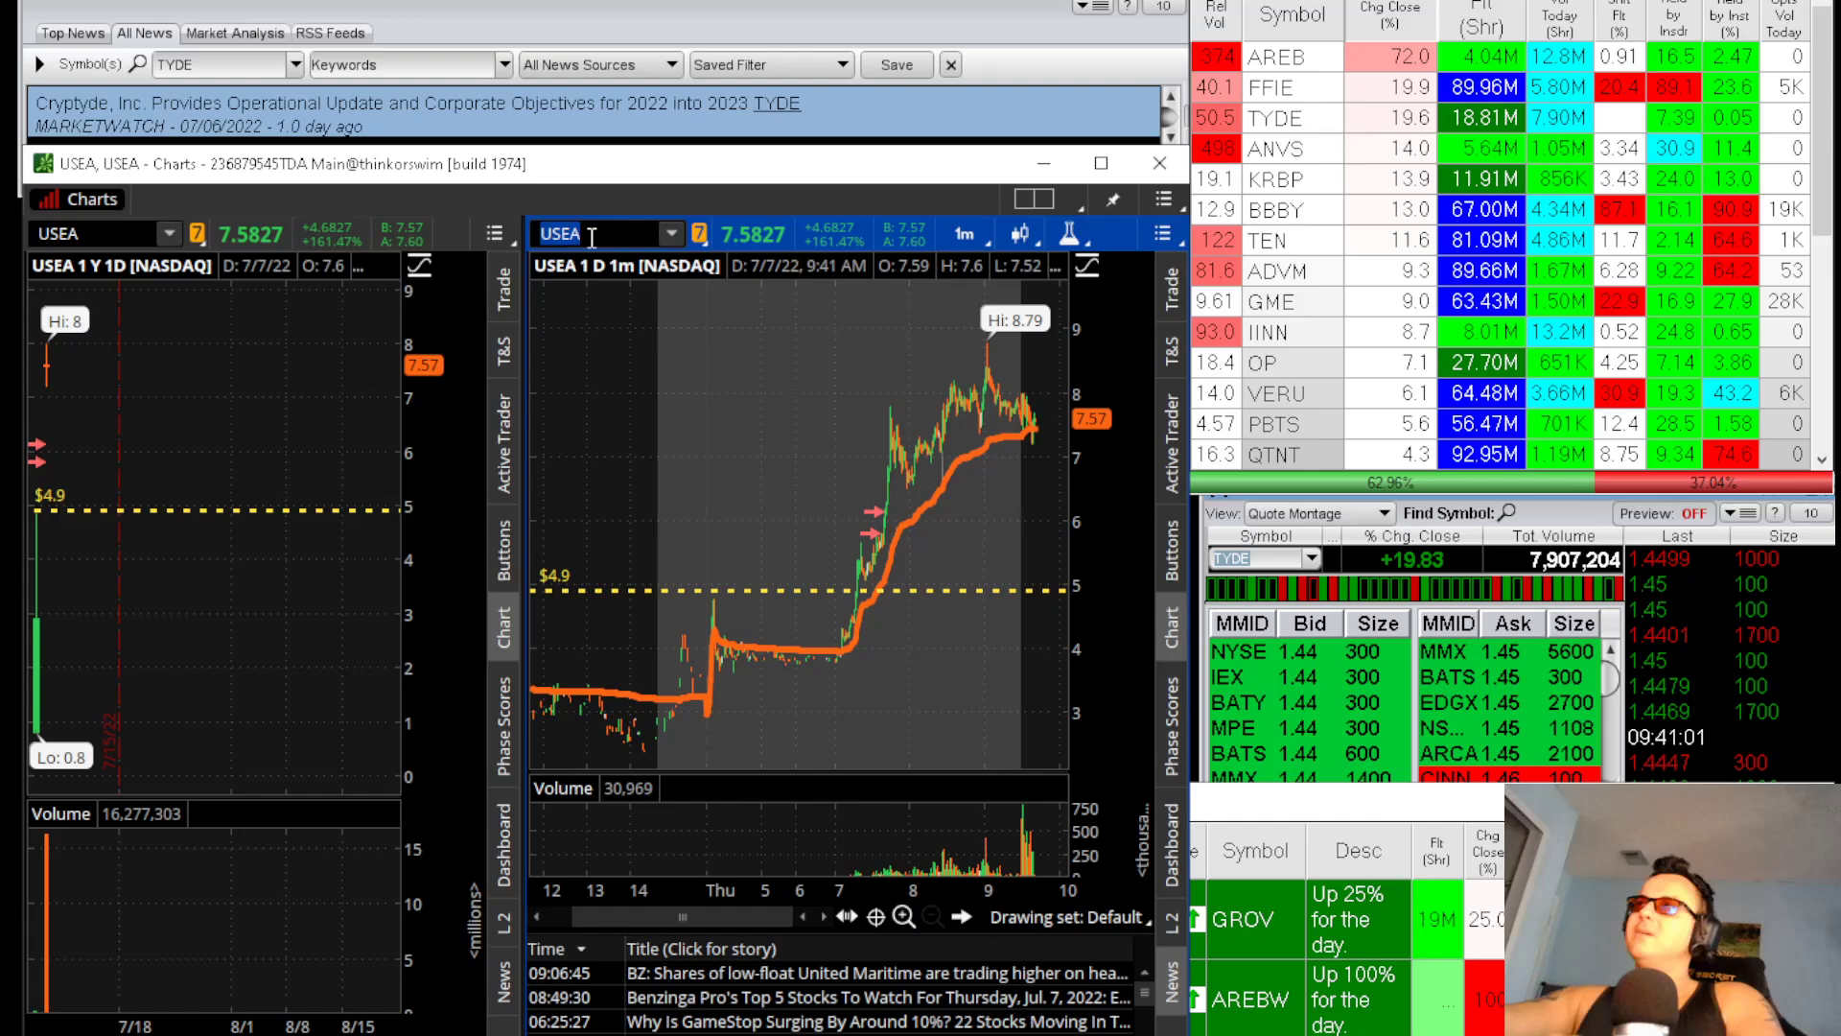
type("IIN")
key("Return")
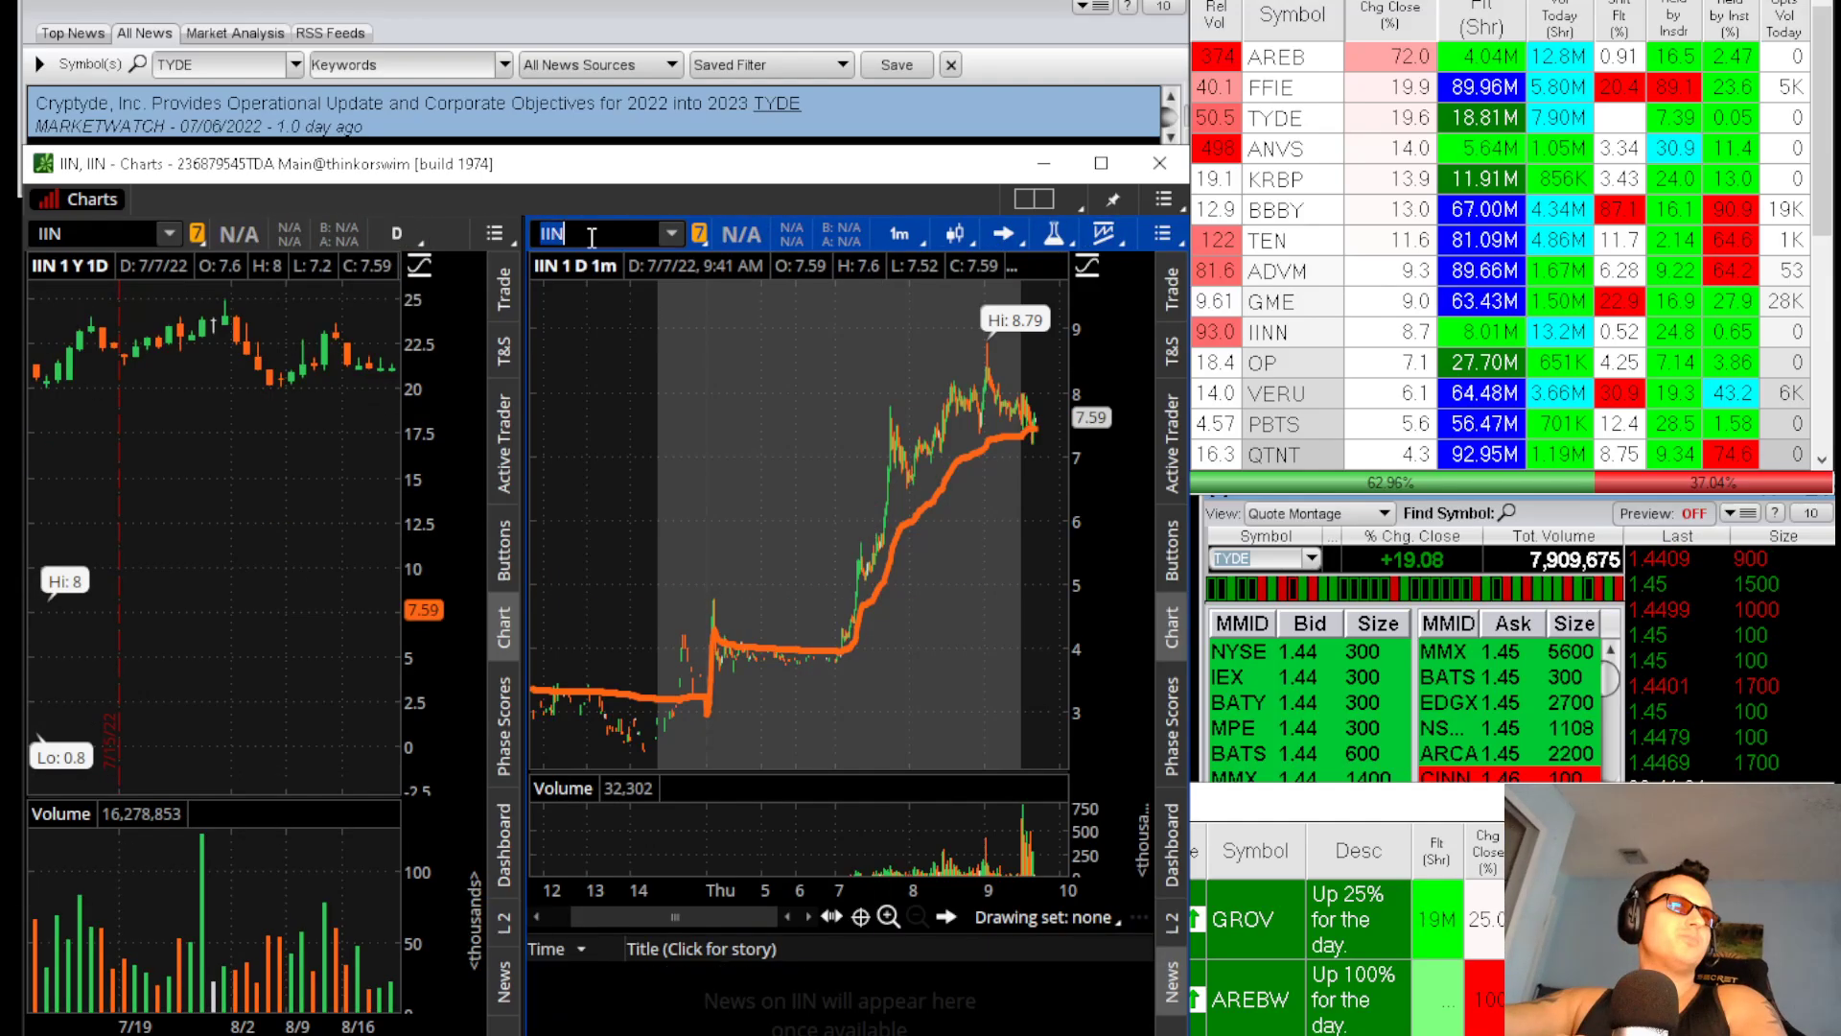
type("II")
key("BackSpace")
key("BackSpace")
key("BackSpace")
key("BackSpace")
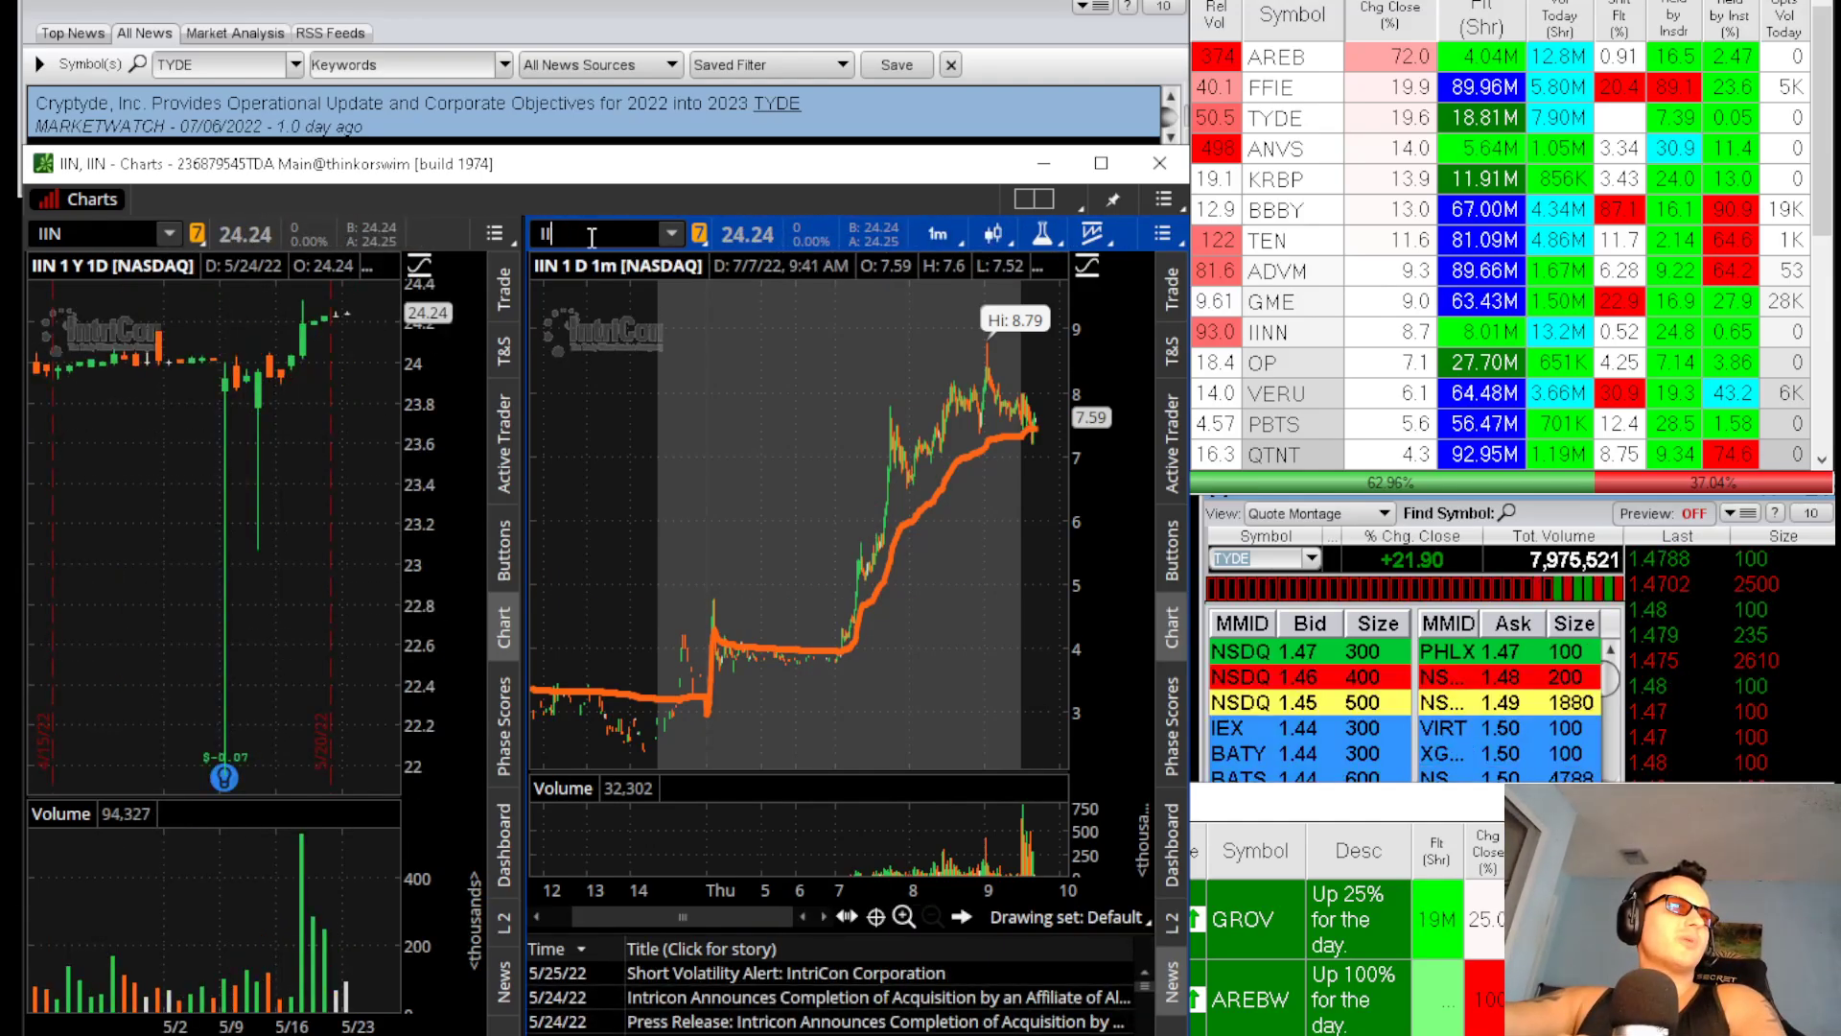
type("INN")
key("Return")
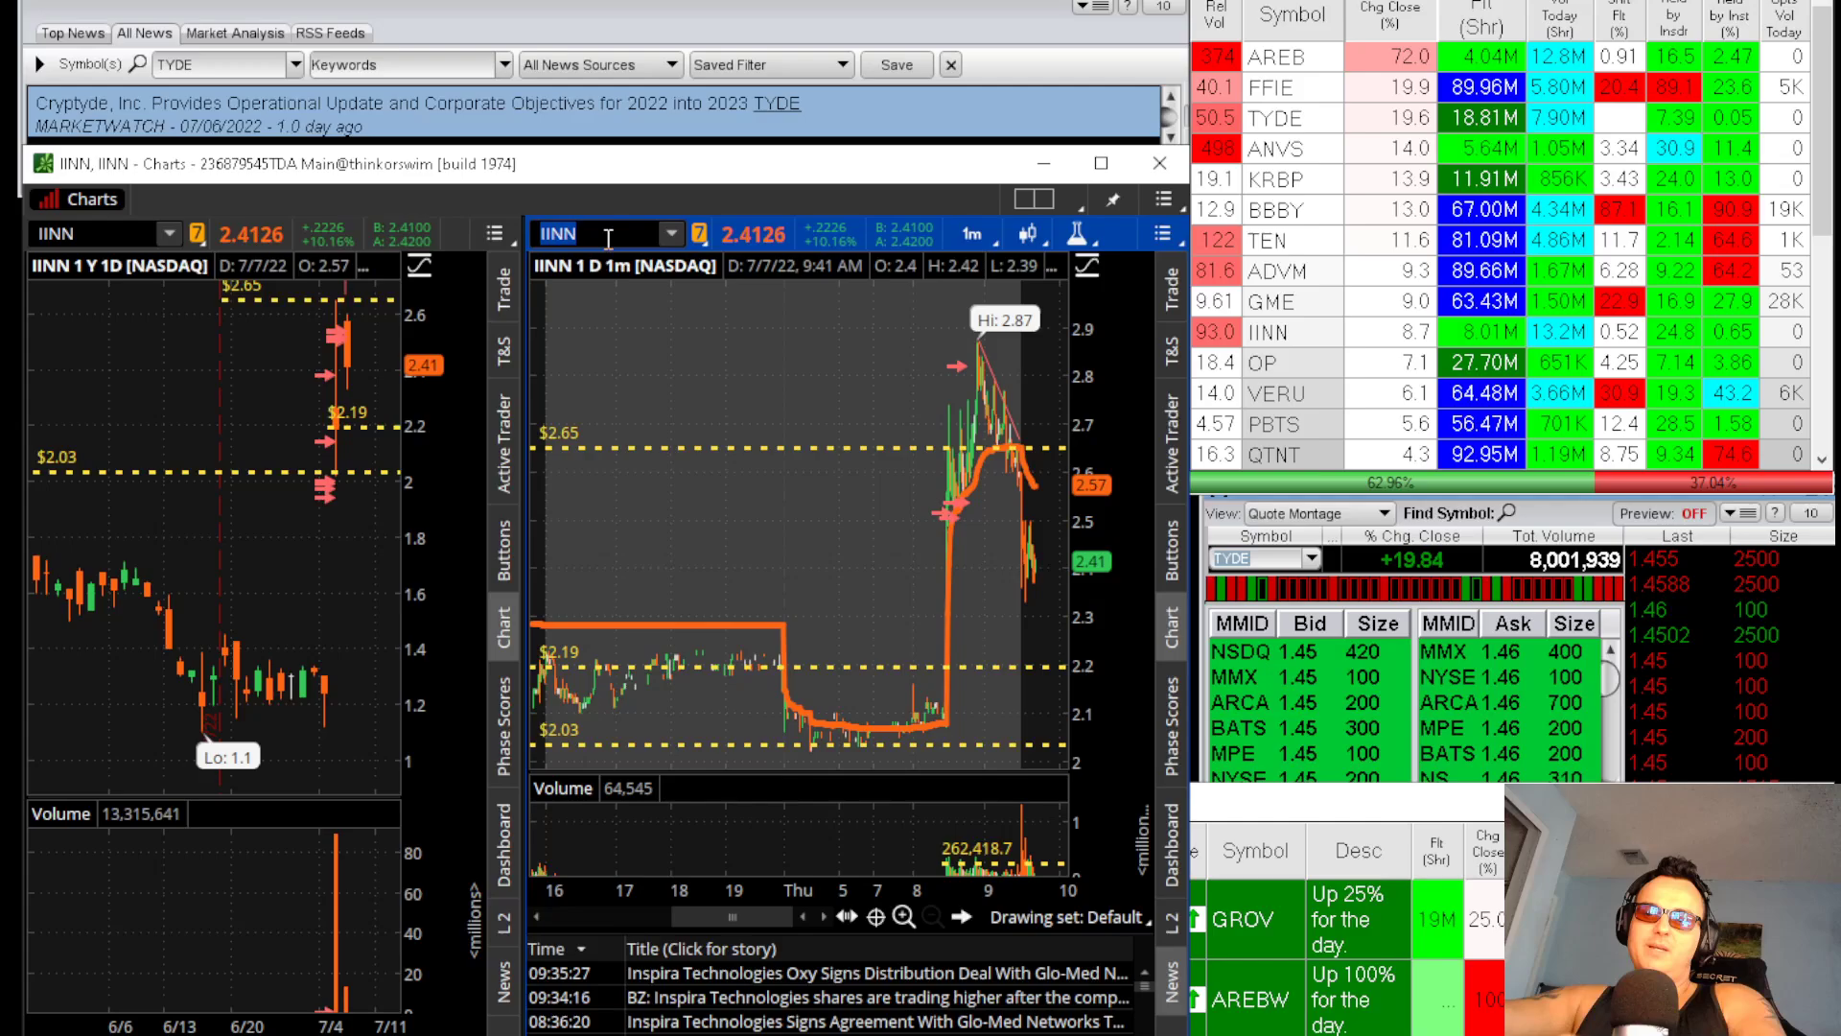
Load TYDE in the linked charts and switch the intraday chart to the 5-day 5-minute timeframe
type("TYDE")
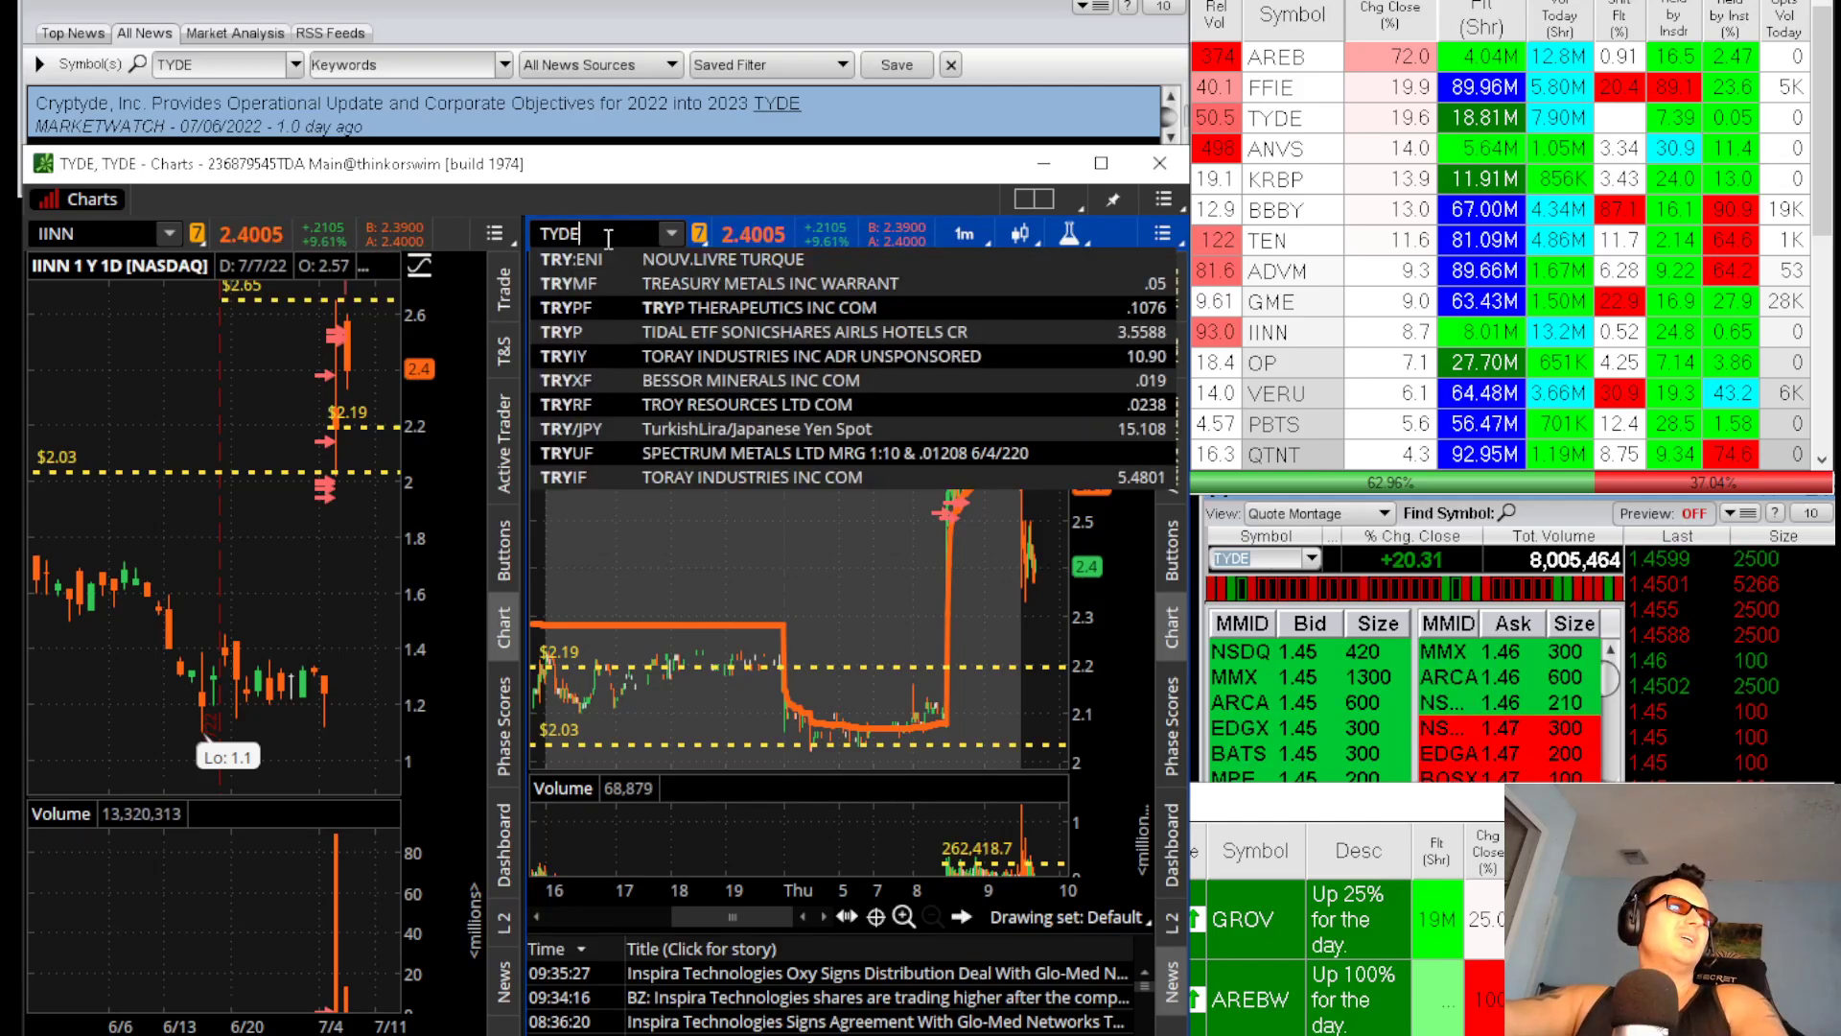
key("Return")
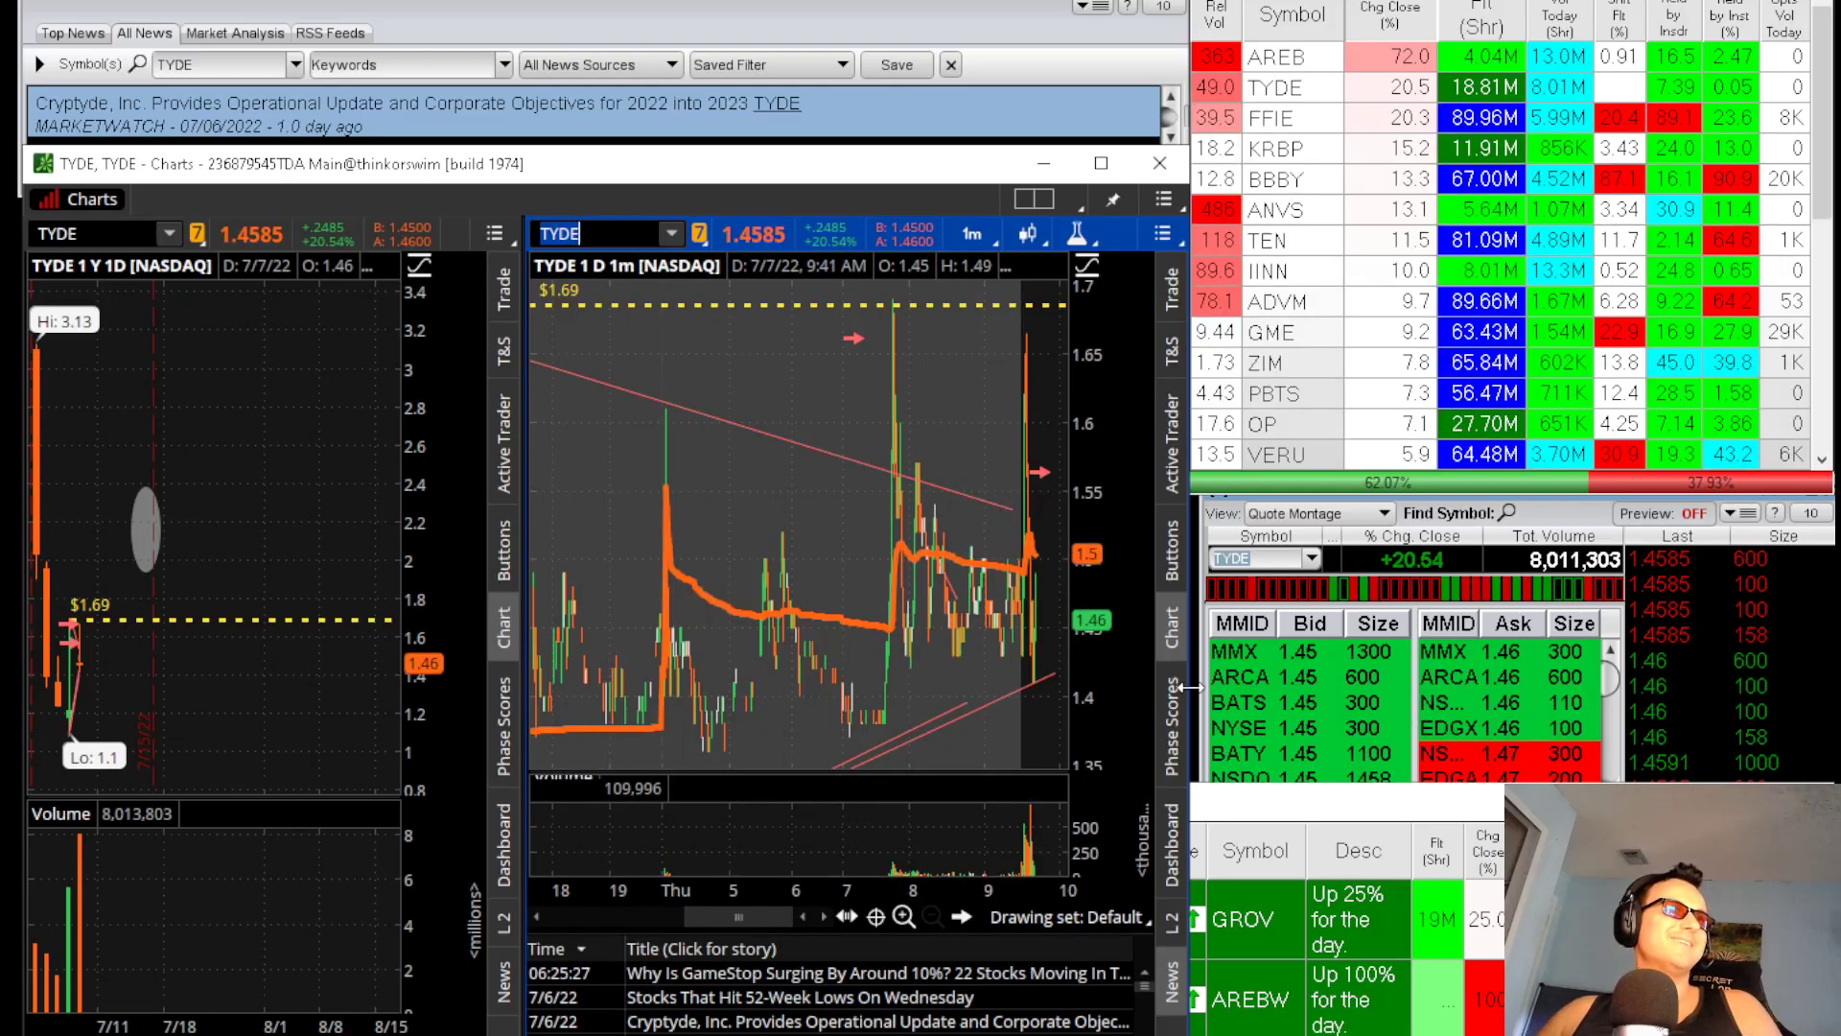
left_click(955, 238)
left_click(953, 365)
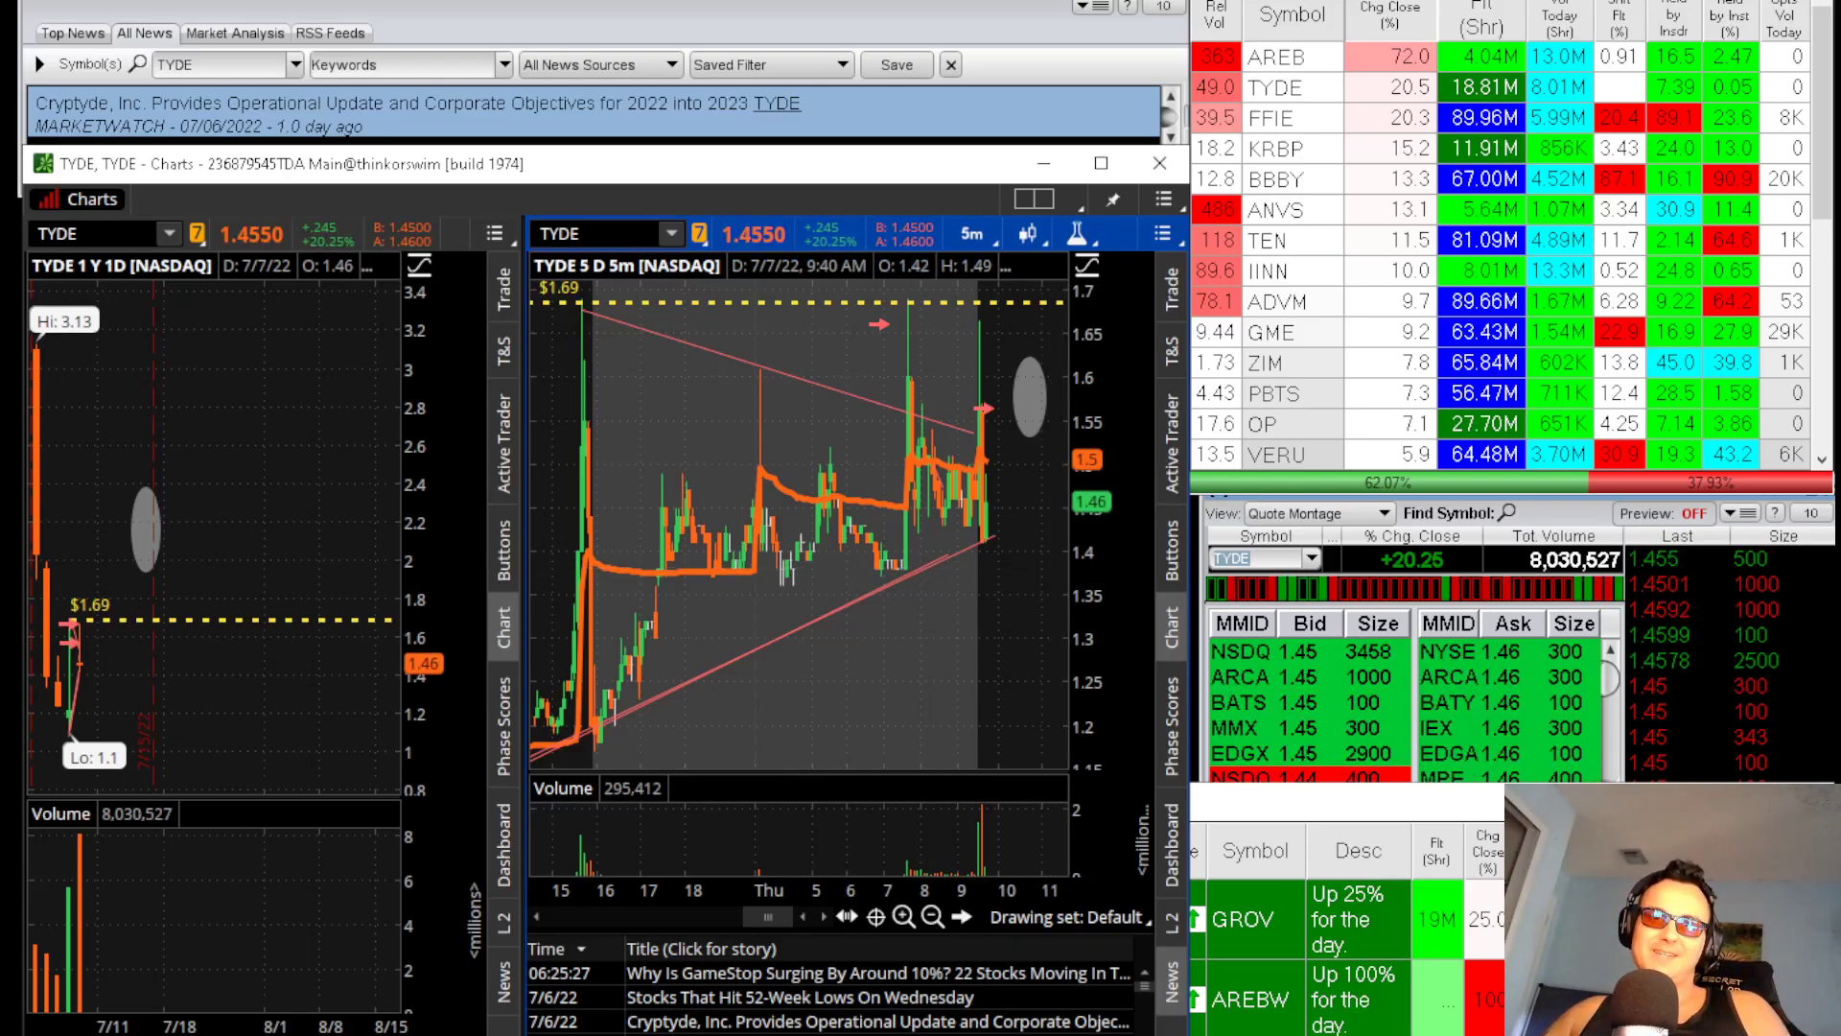
Review the TYDE buy and sell fills in the saved trade screenshot and return to the TYDE charts
key("alt+Tab")
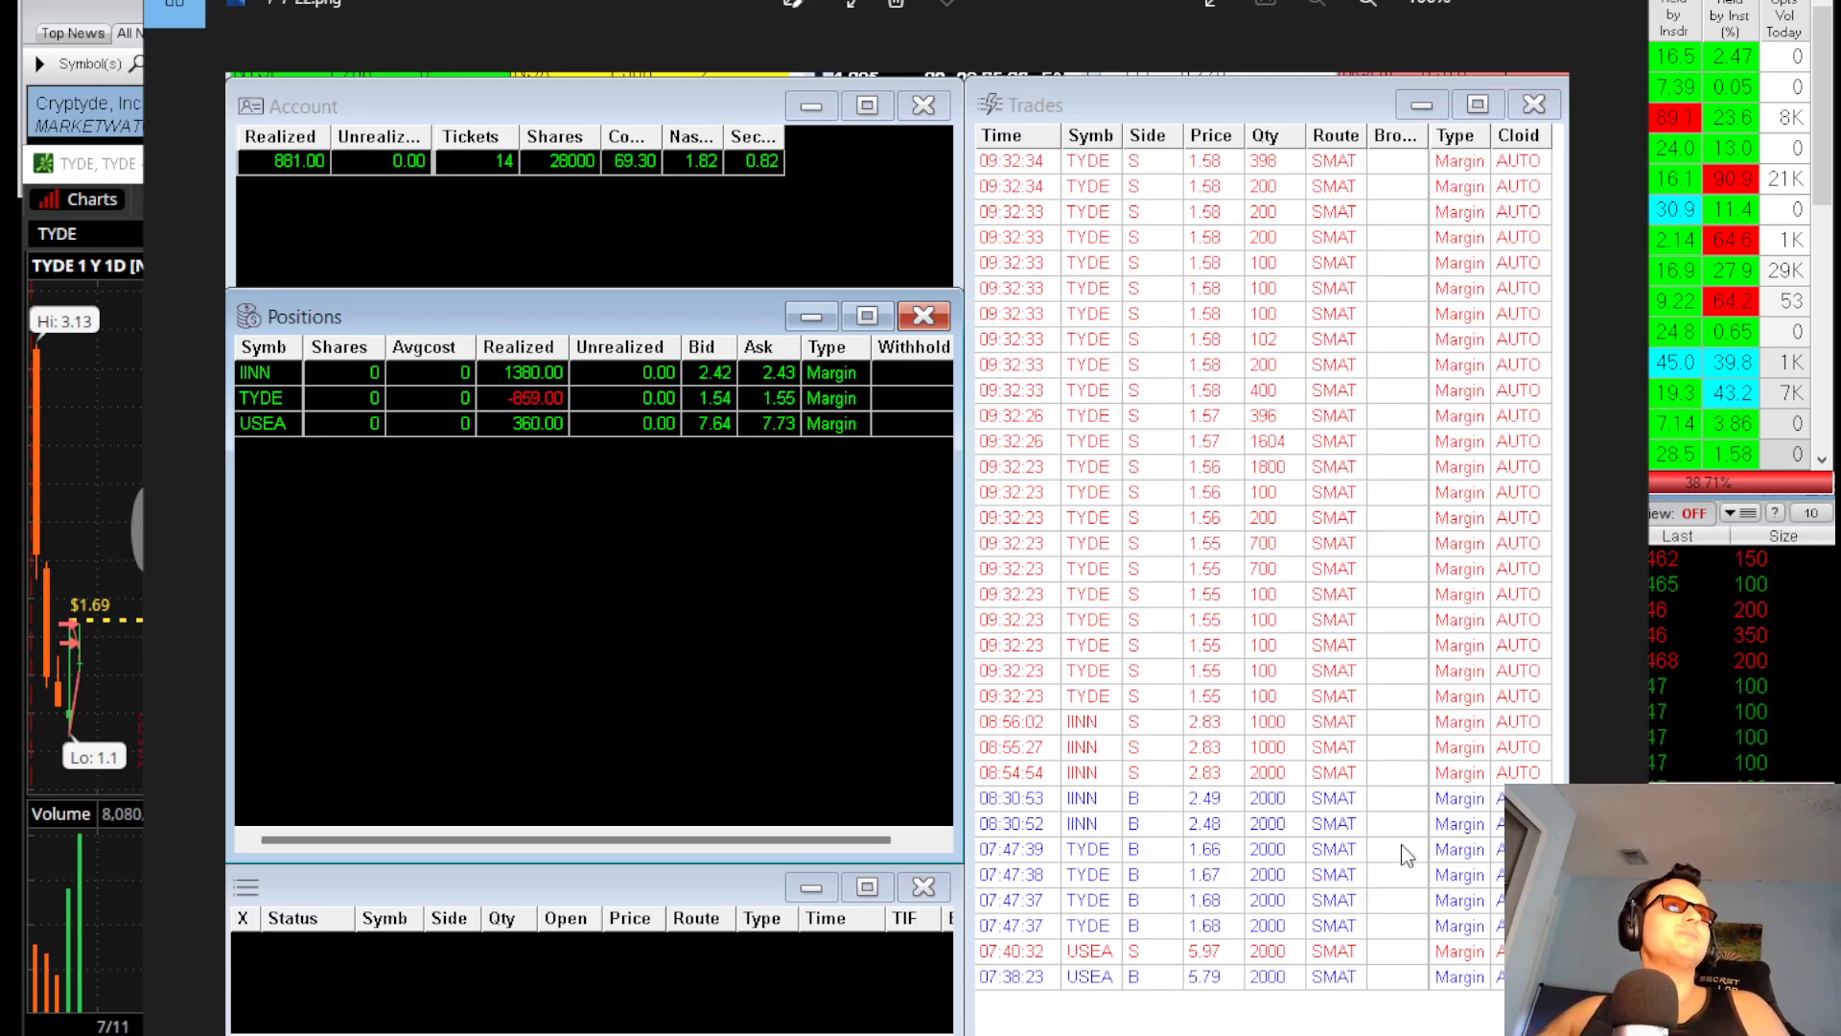
left_click(1491, 8)
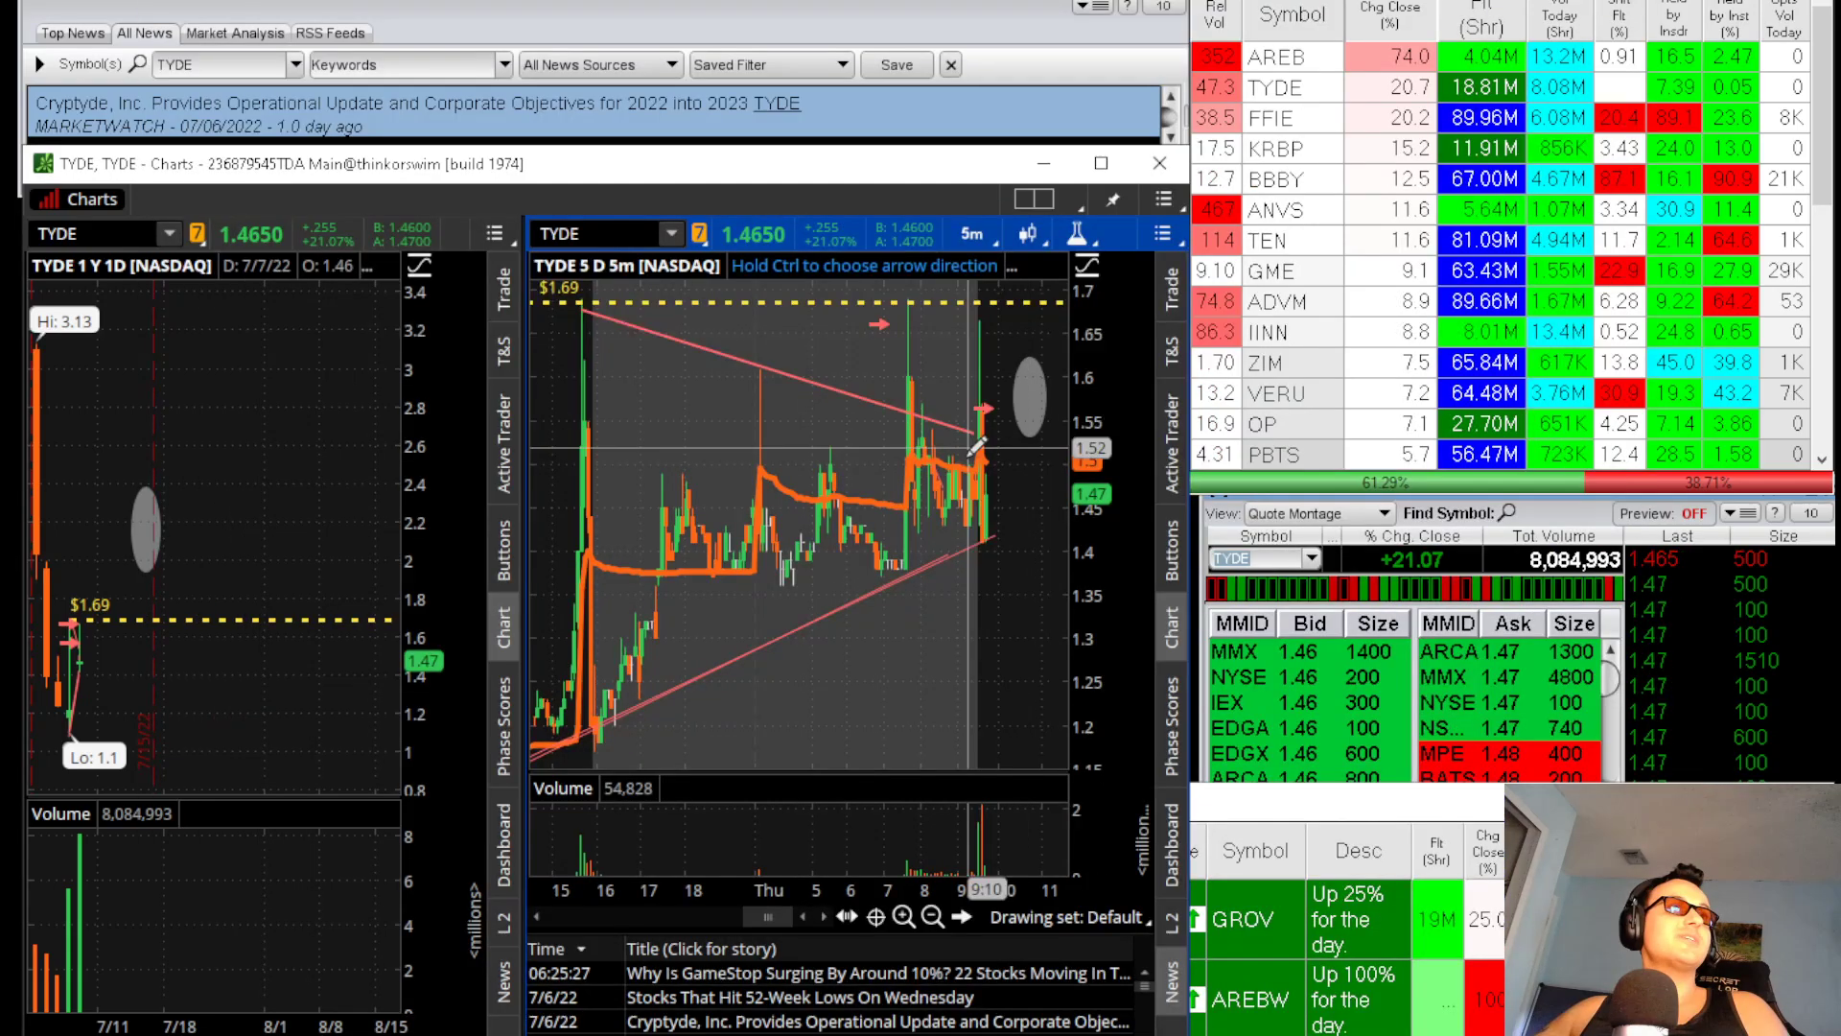
key("Escape")
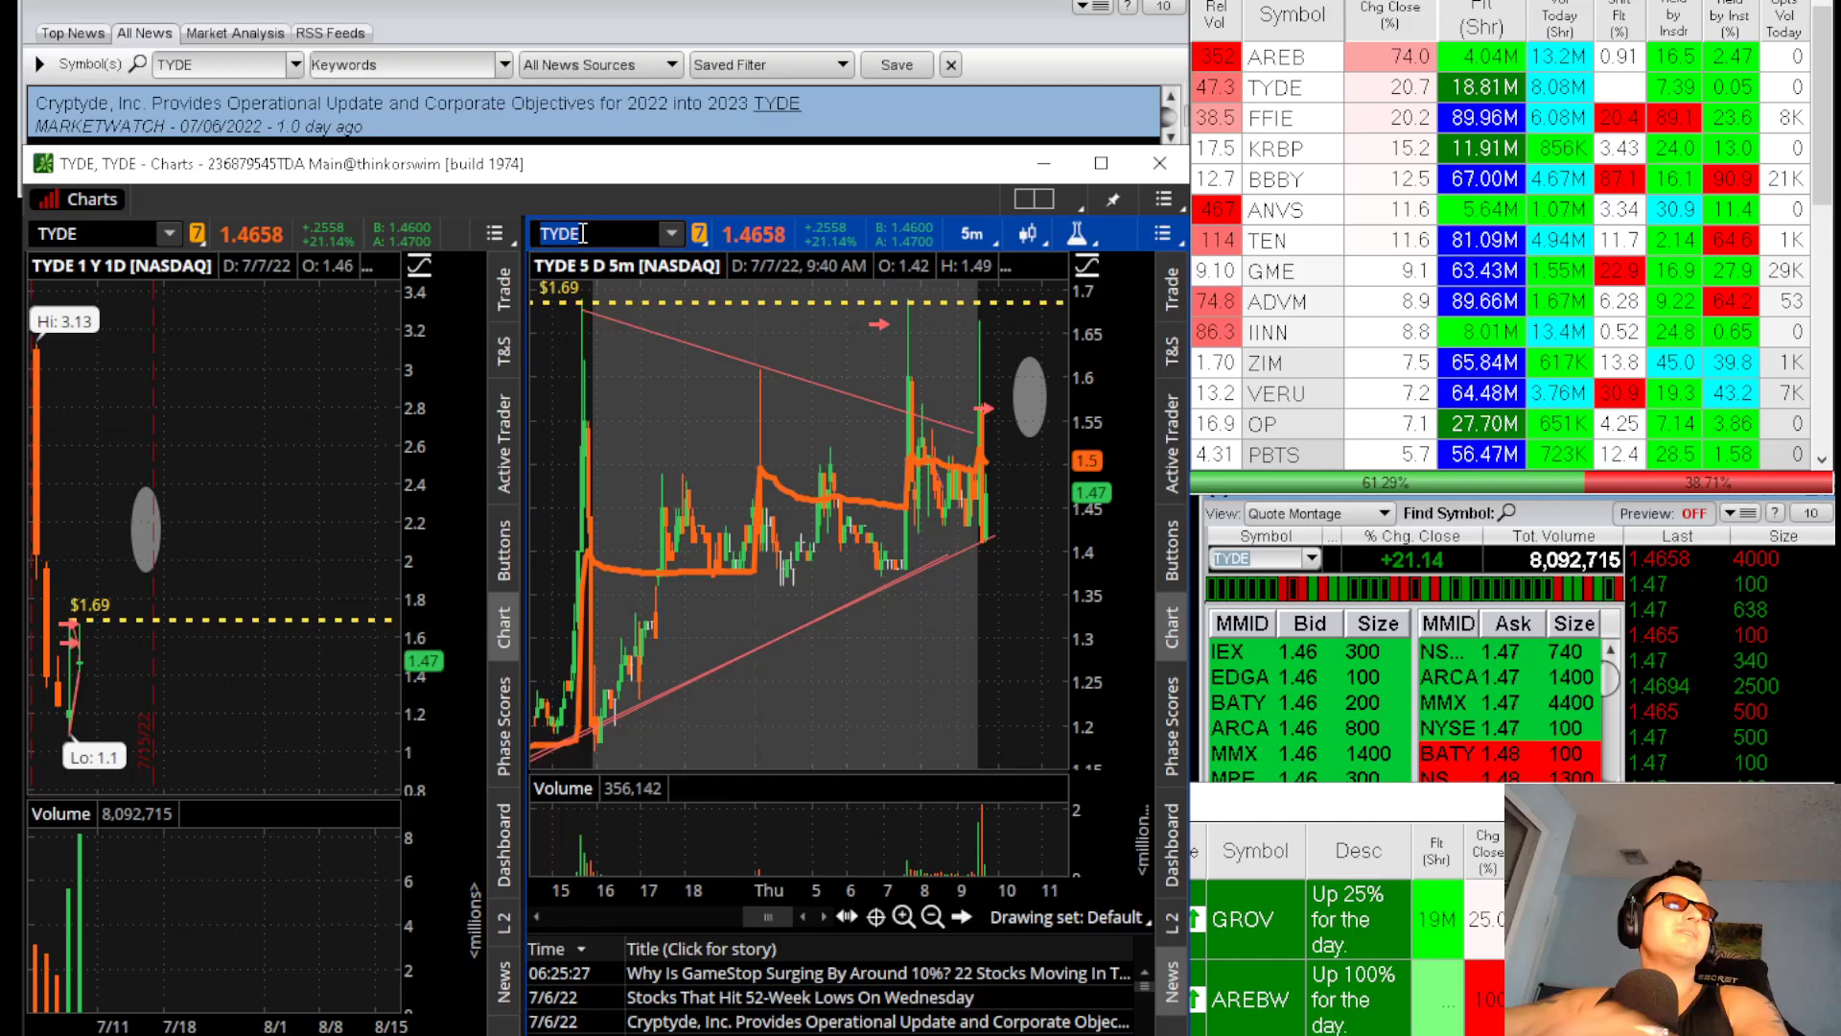
Load AREB in the linked charts and switch the intraday chart to the 1-day 1-minute timeframe
type("B")
key("Return")
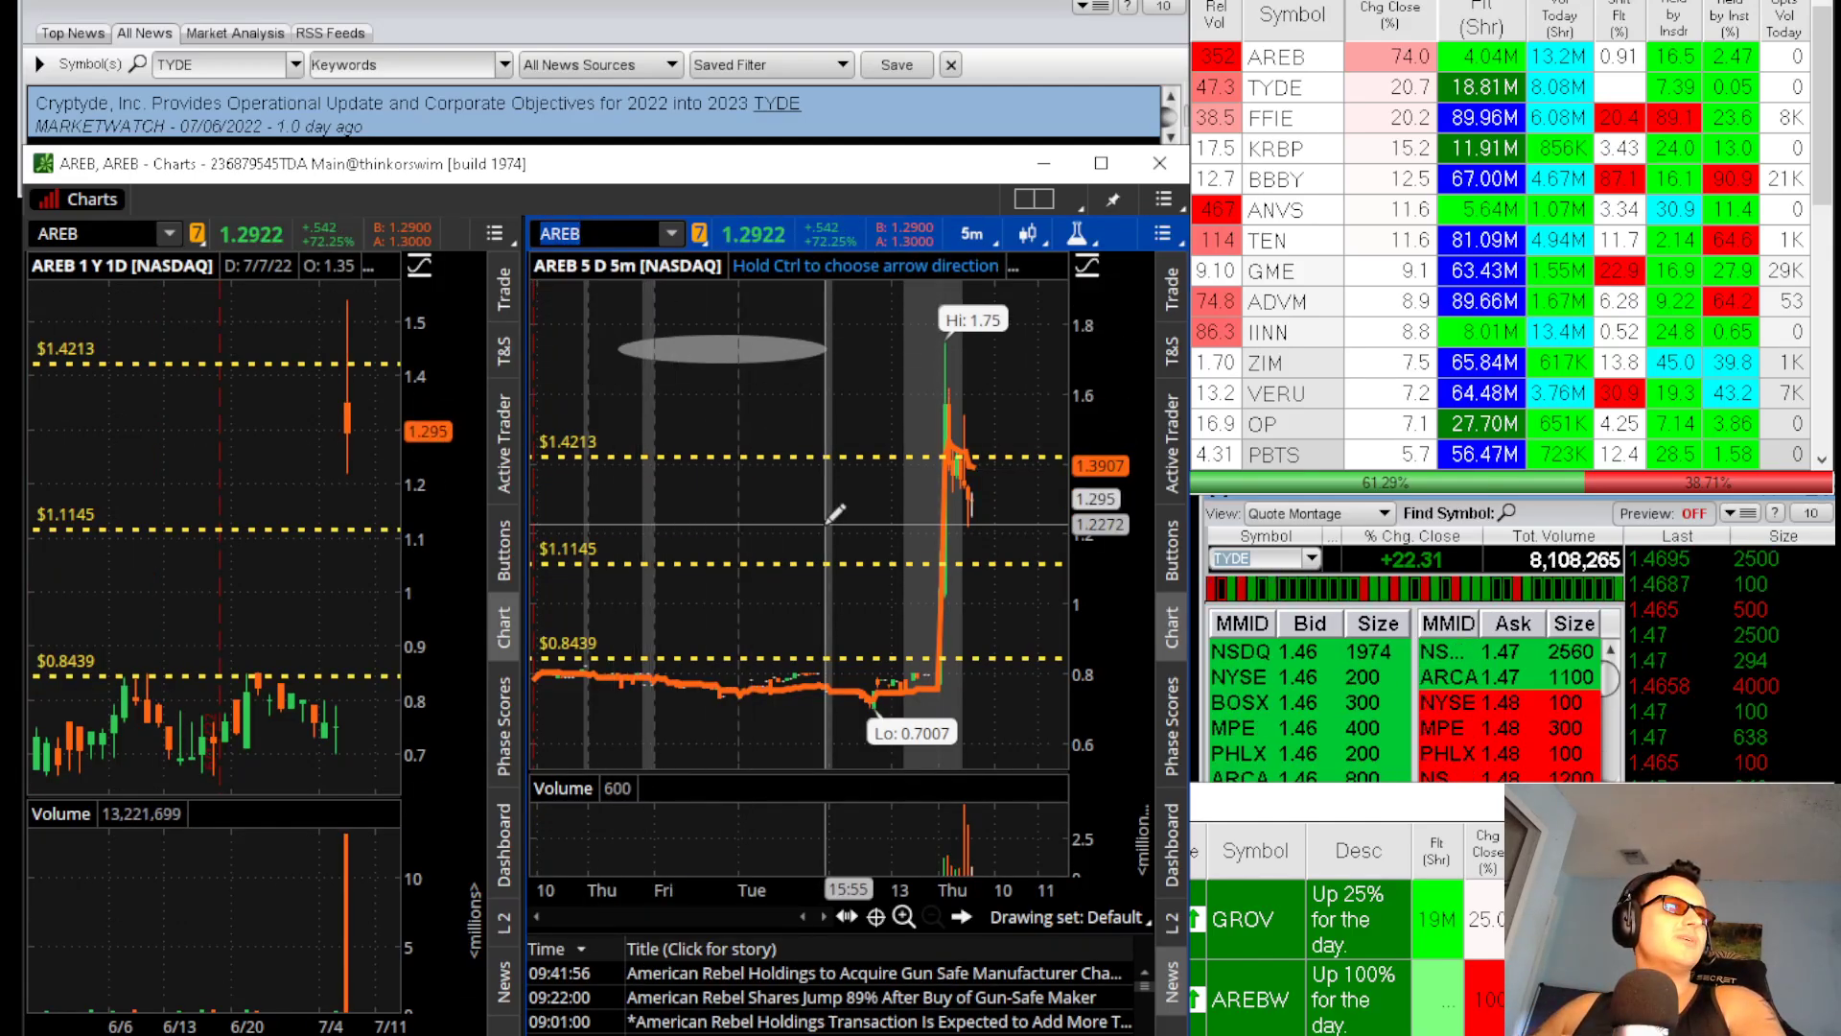
left_click(972, 234)
left_click(969, 351)
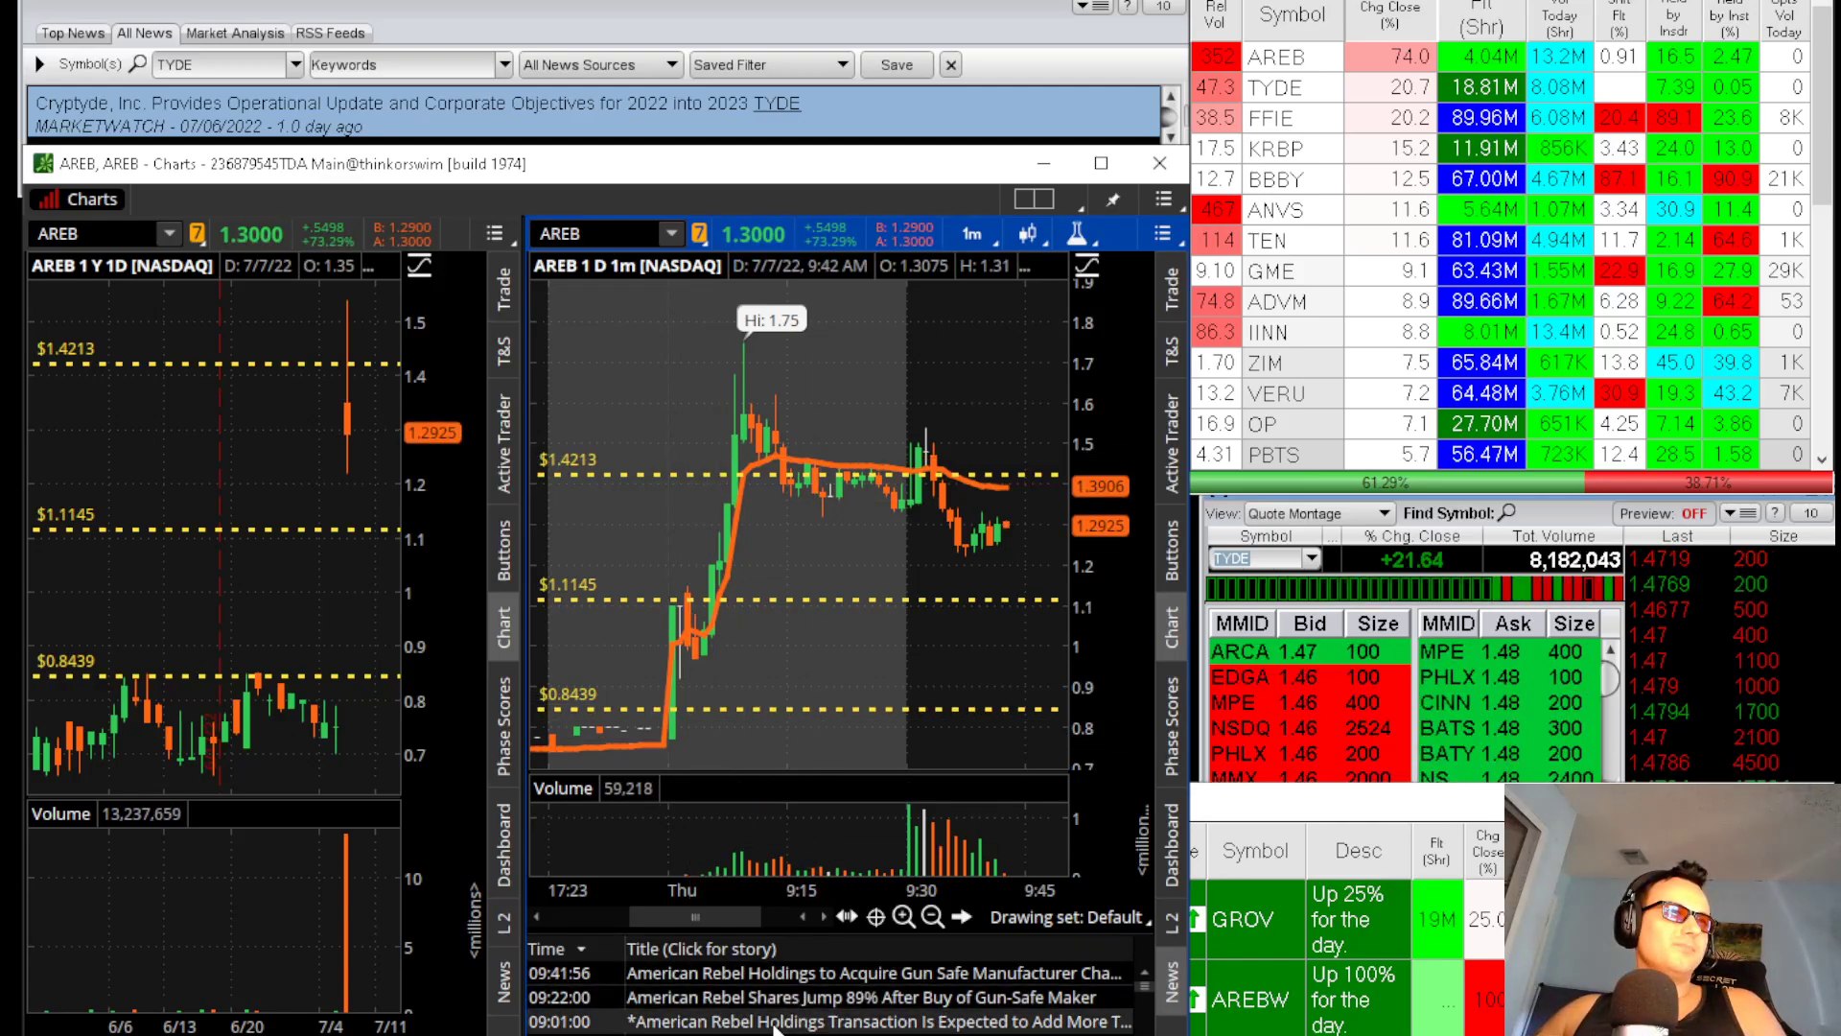
Open AREB's 09:41:56 Champion Safe acquisition story, read the deal value, and close the news window
left_click(596, 2)
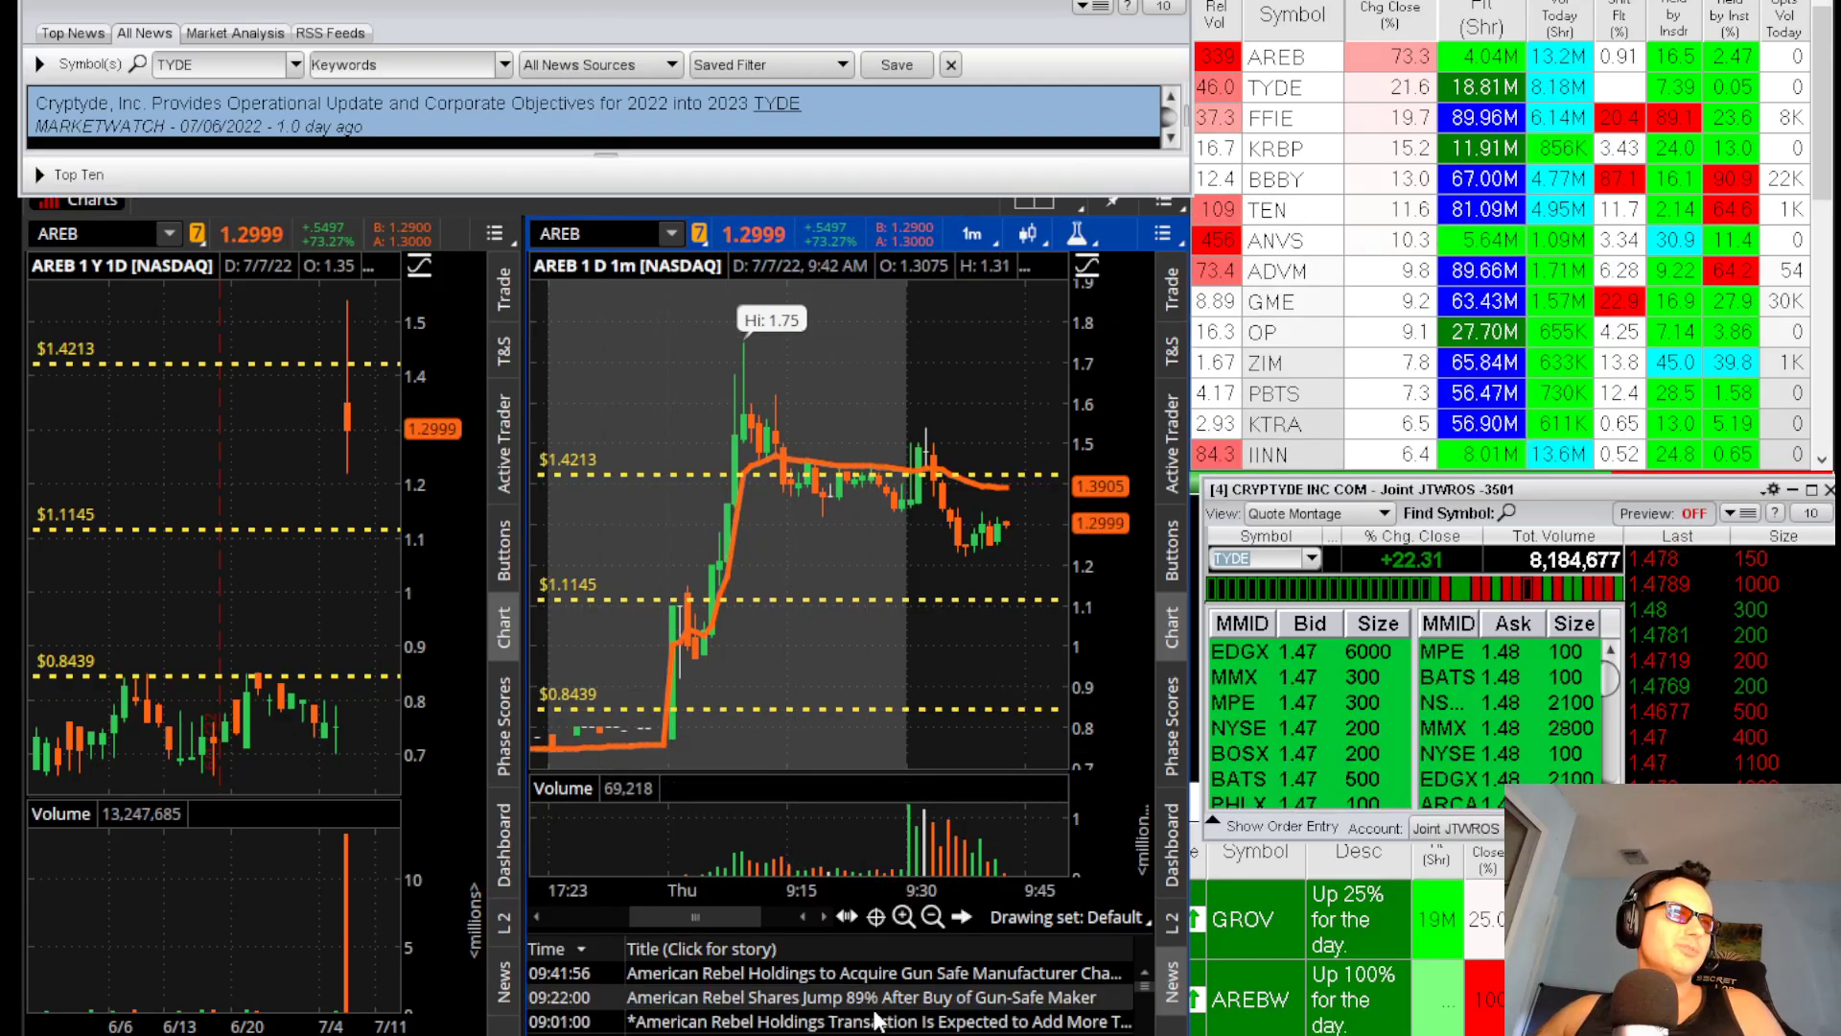
left_click(865, 978)
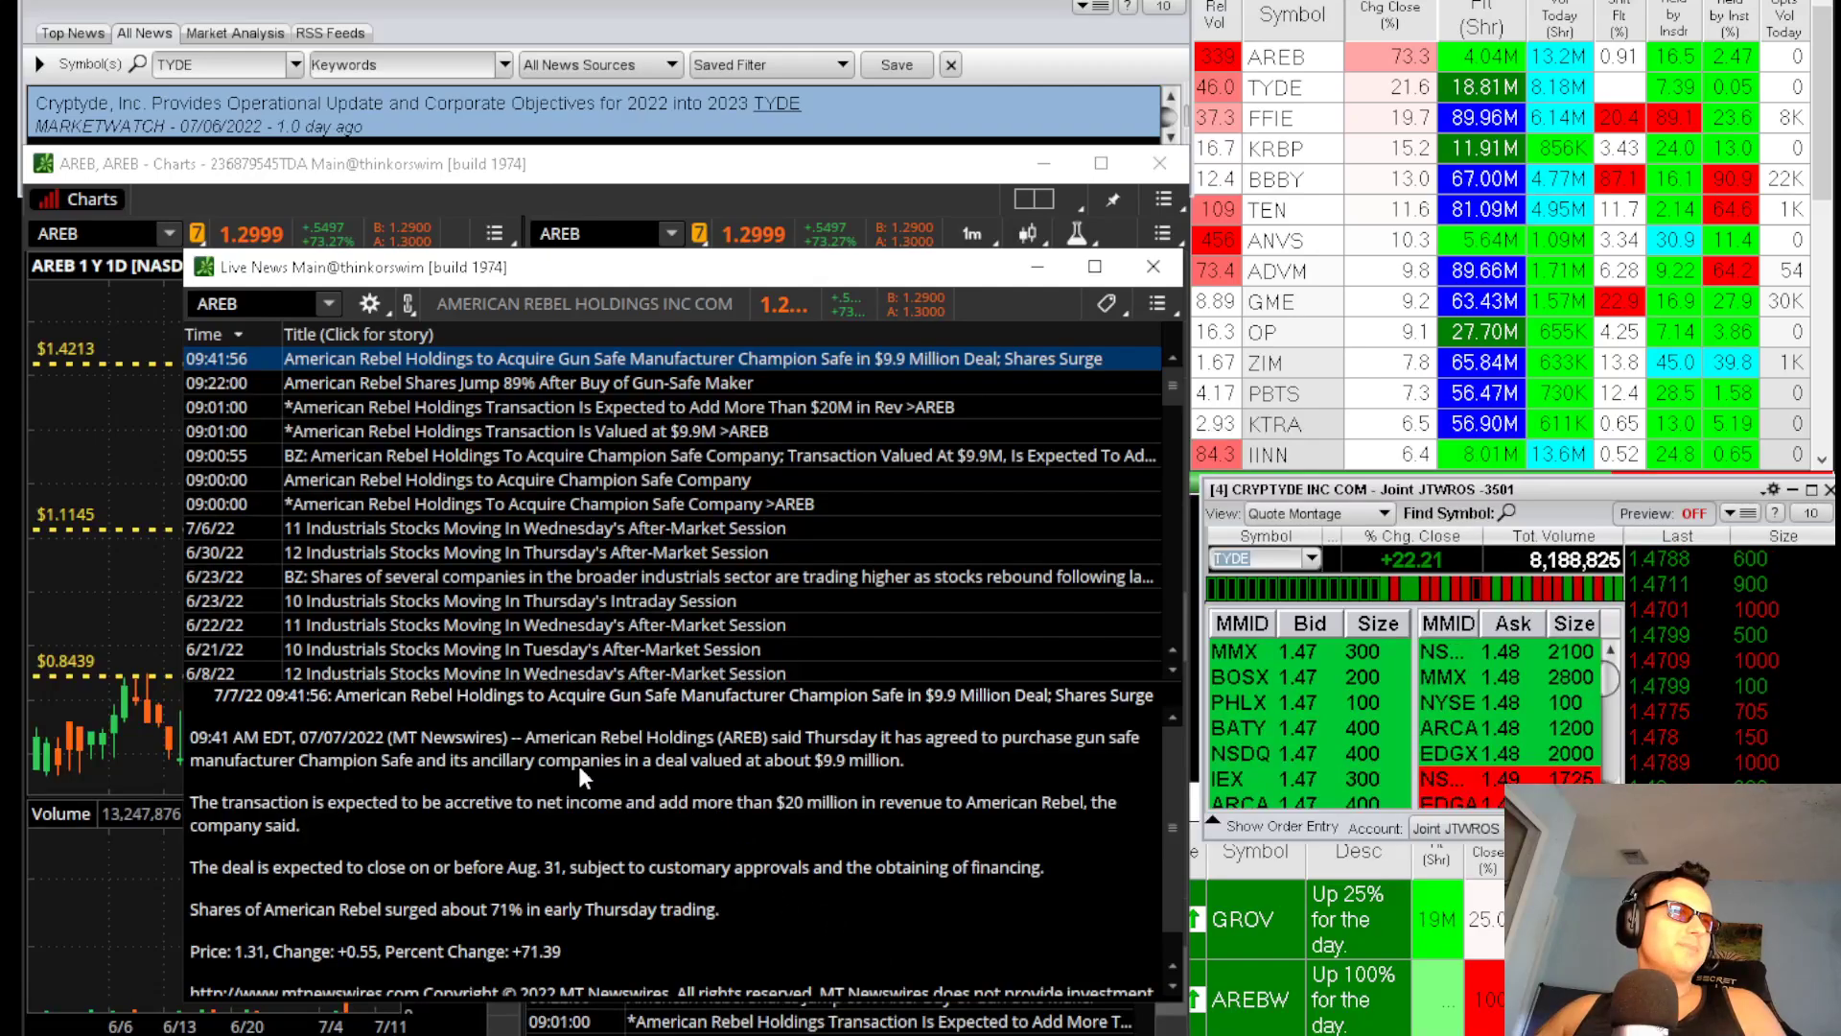
left_click(901, 762)
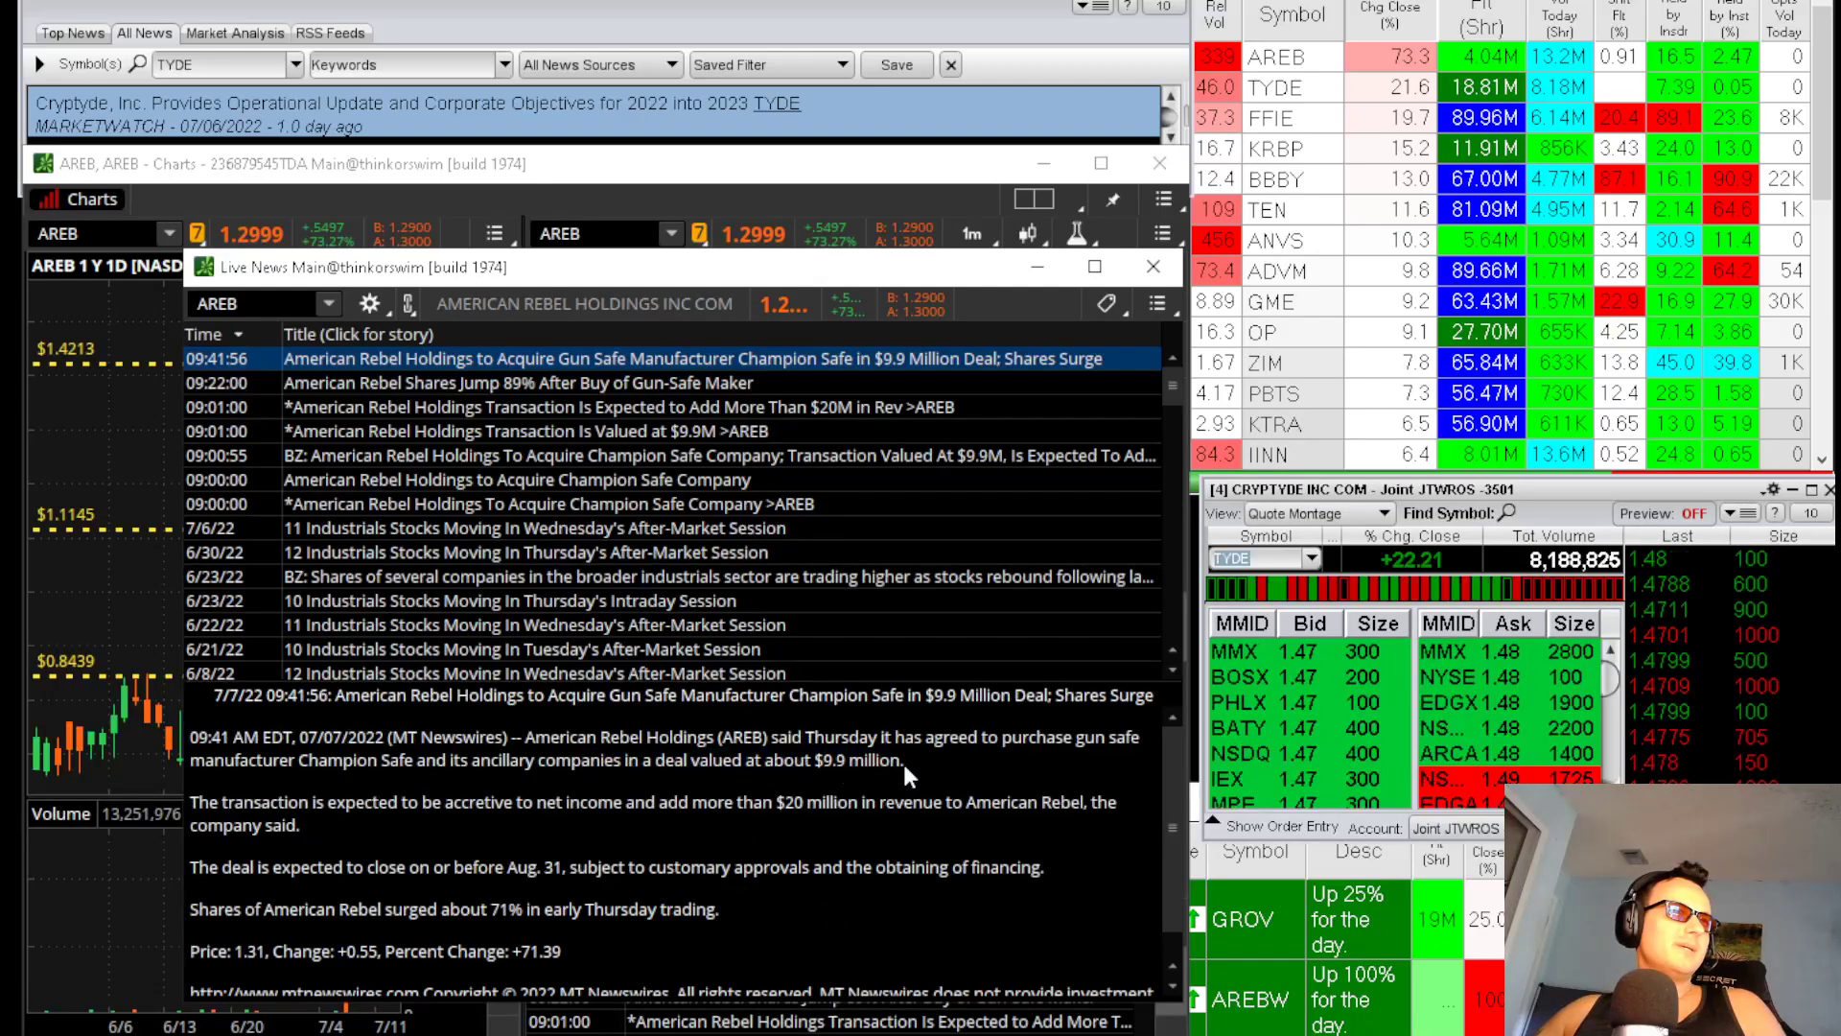
left_click_drag(914, 757, 606, 761)
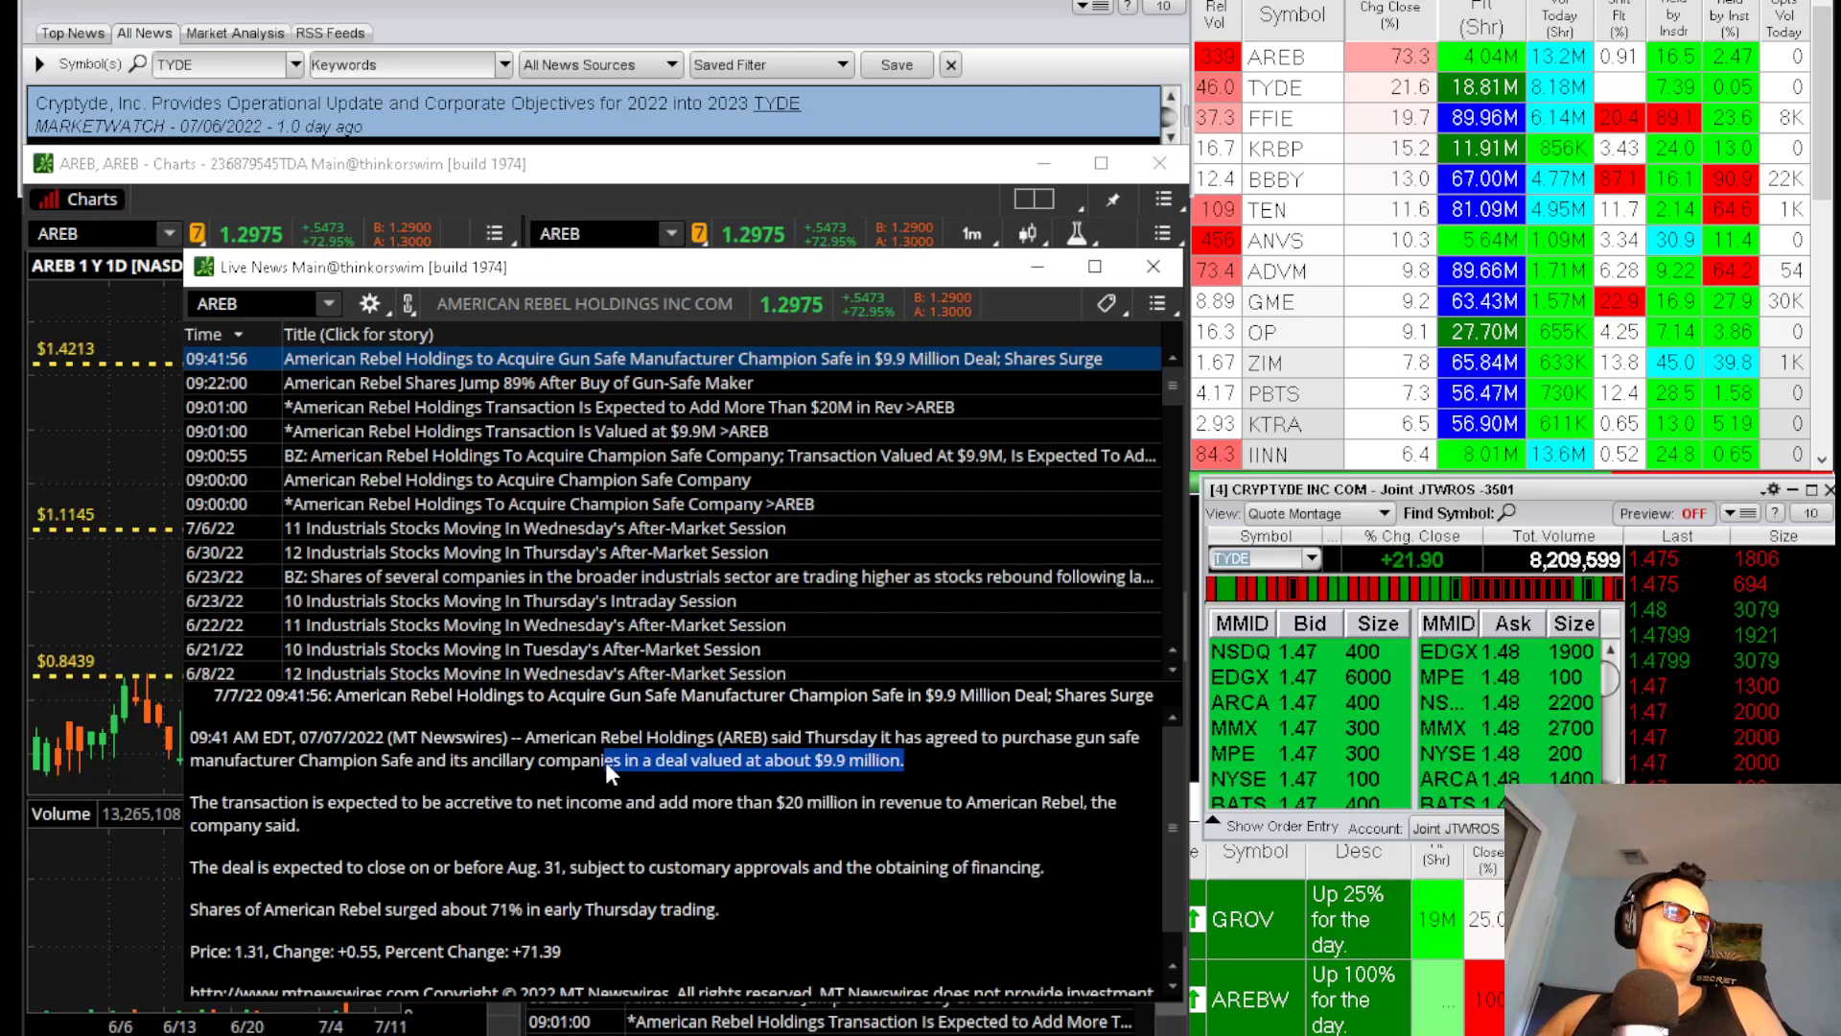
left_click(606, 761)
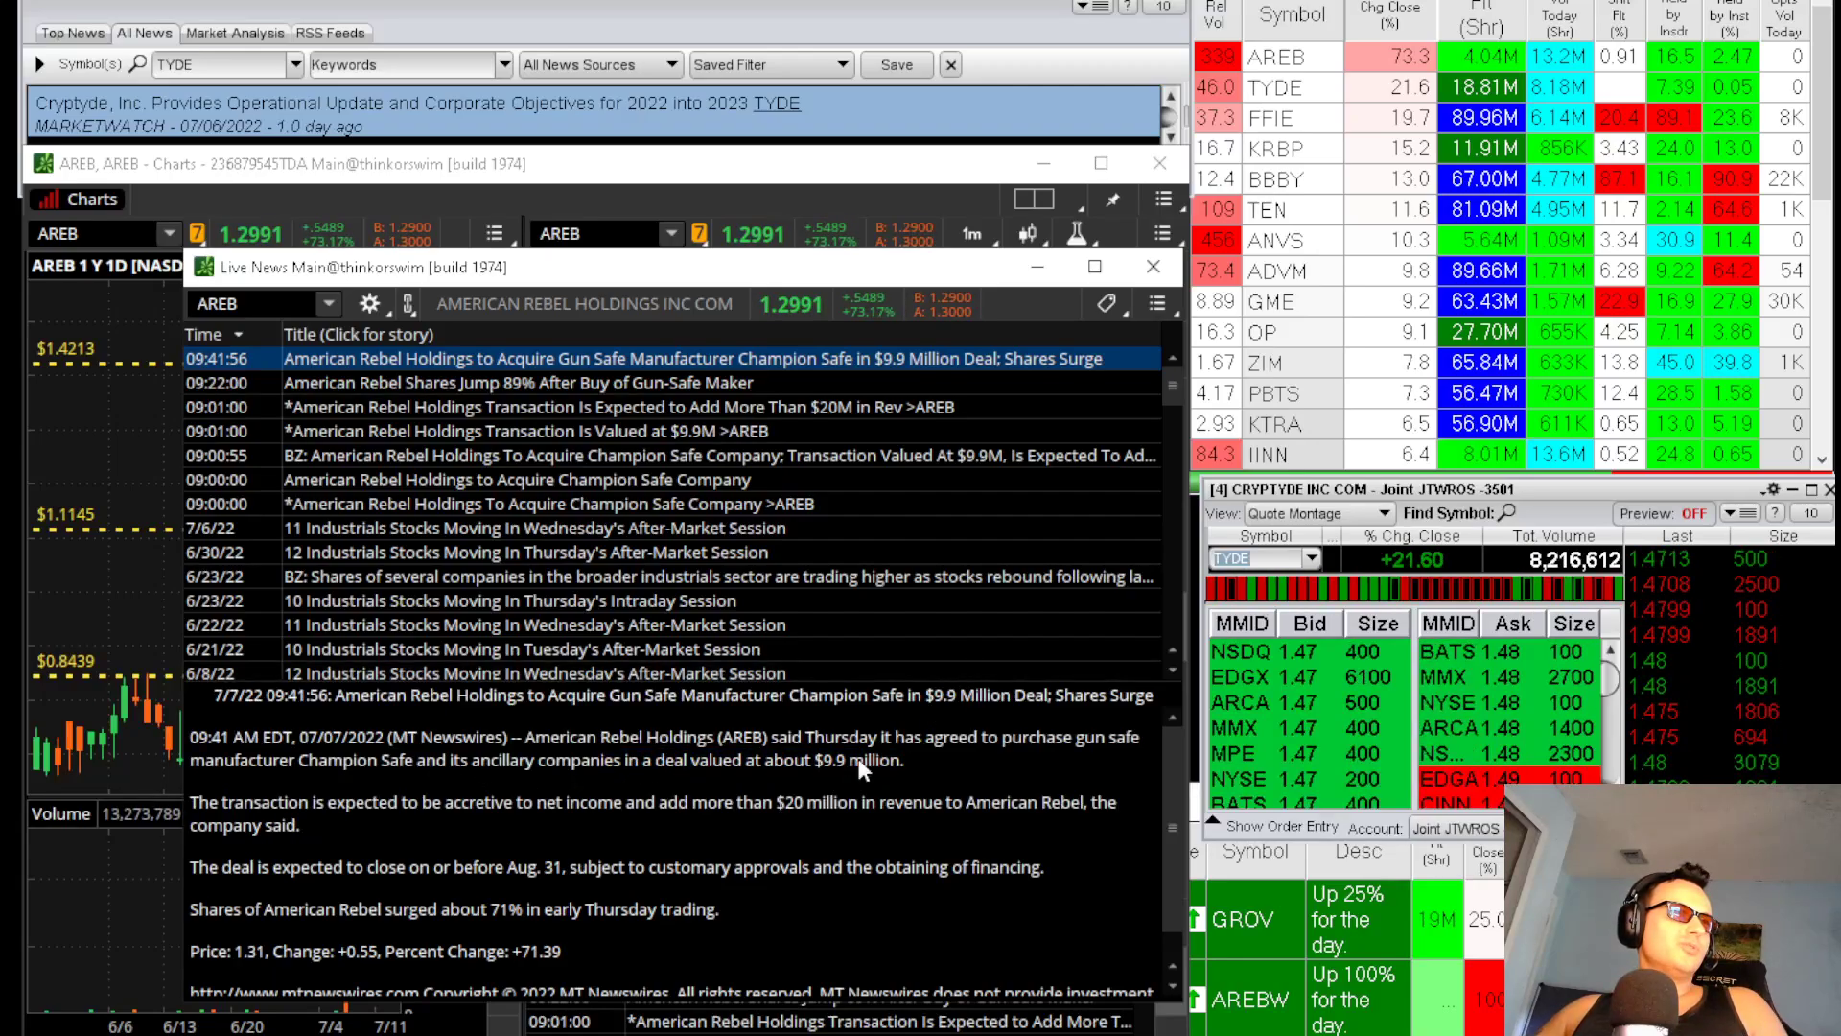
left_click(1153, 267)
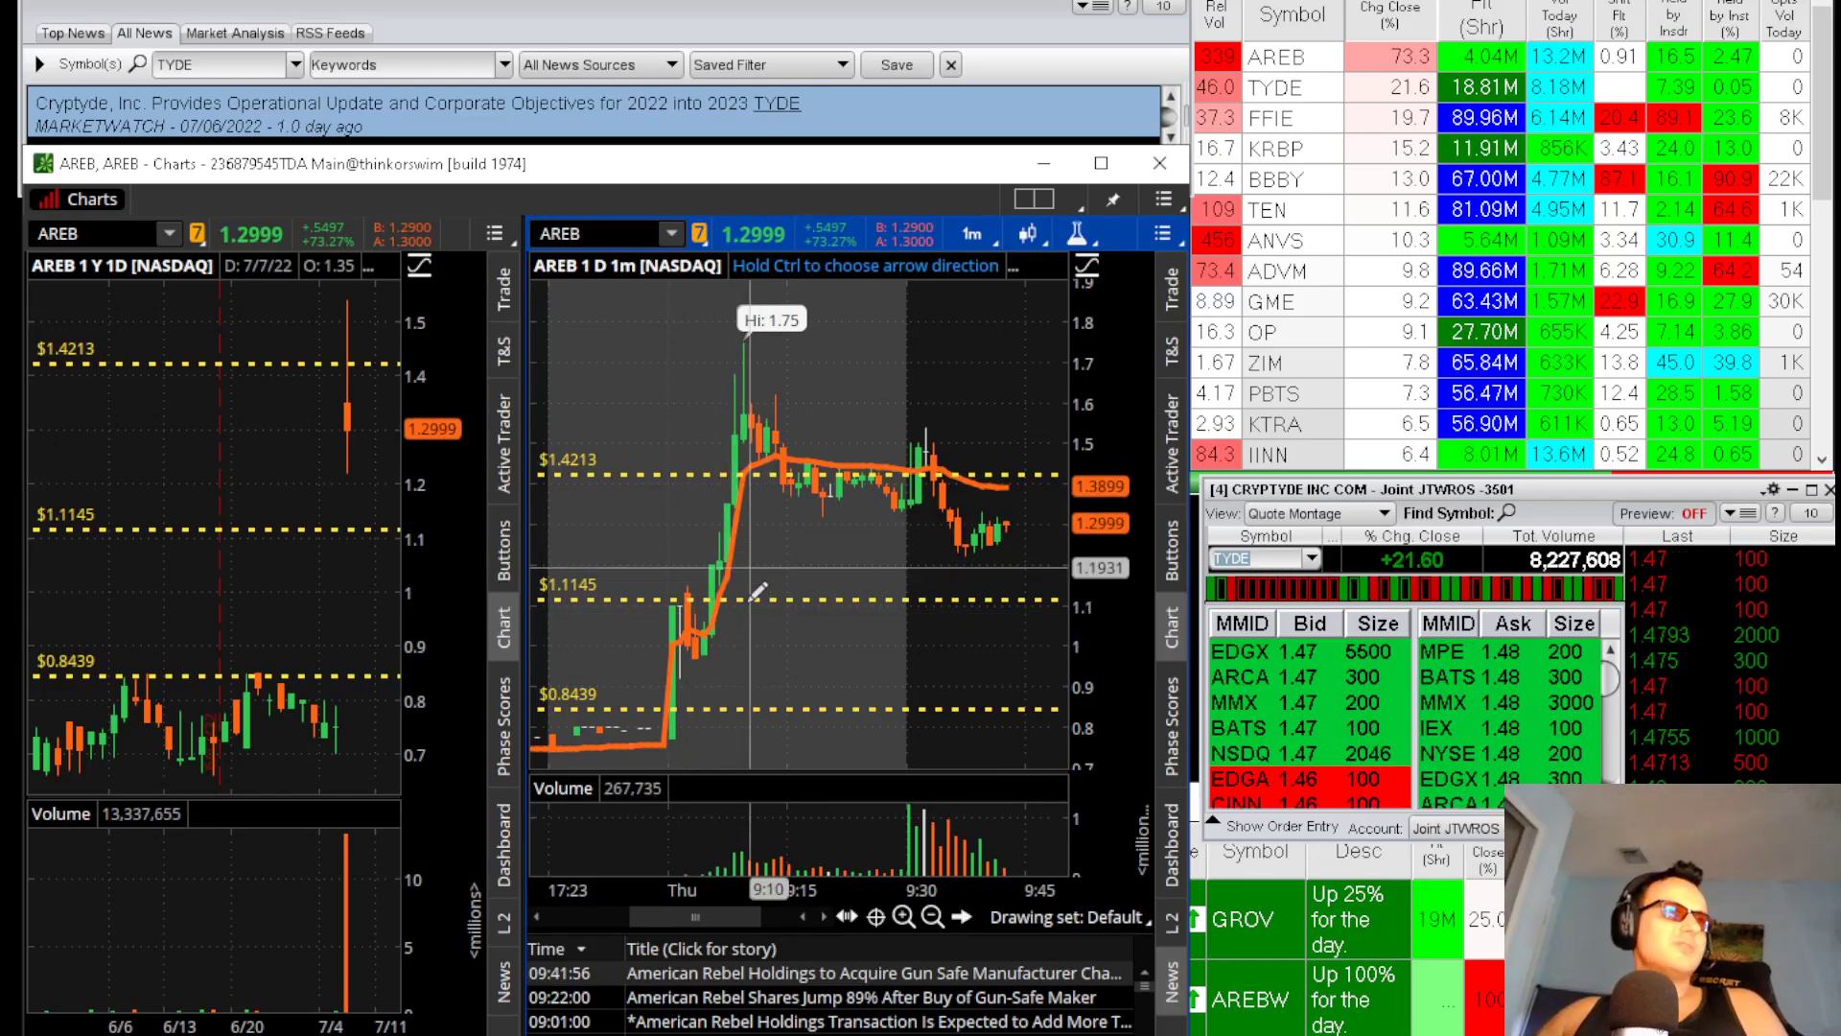
Examine AREB's candles after 9:00 on the 1-minute chart and extend the daily chart to the full year
scroll(668, 640, "up", 8)
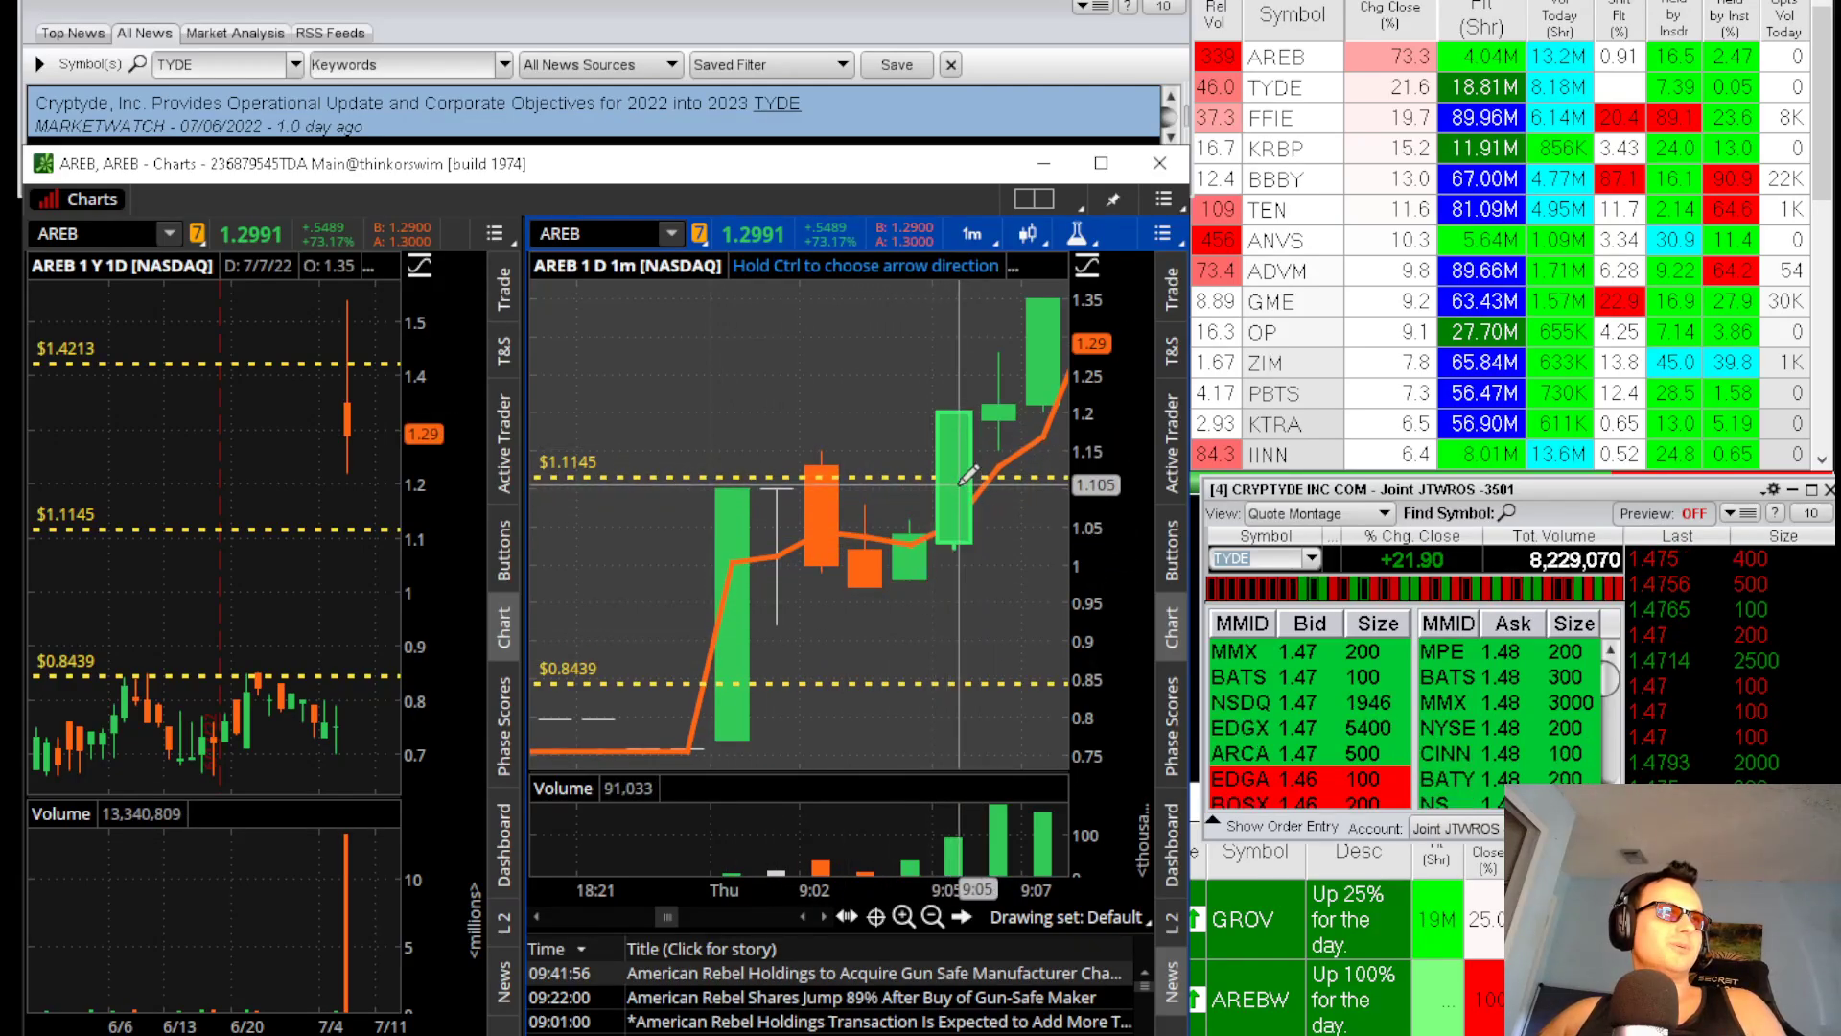
scroll(955, 492, "down", 4)
scroll(966, 479, "down", 6)
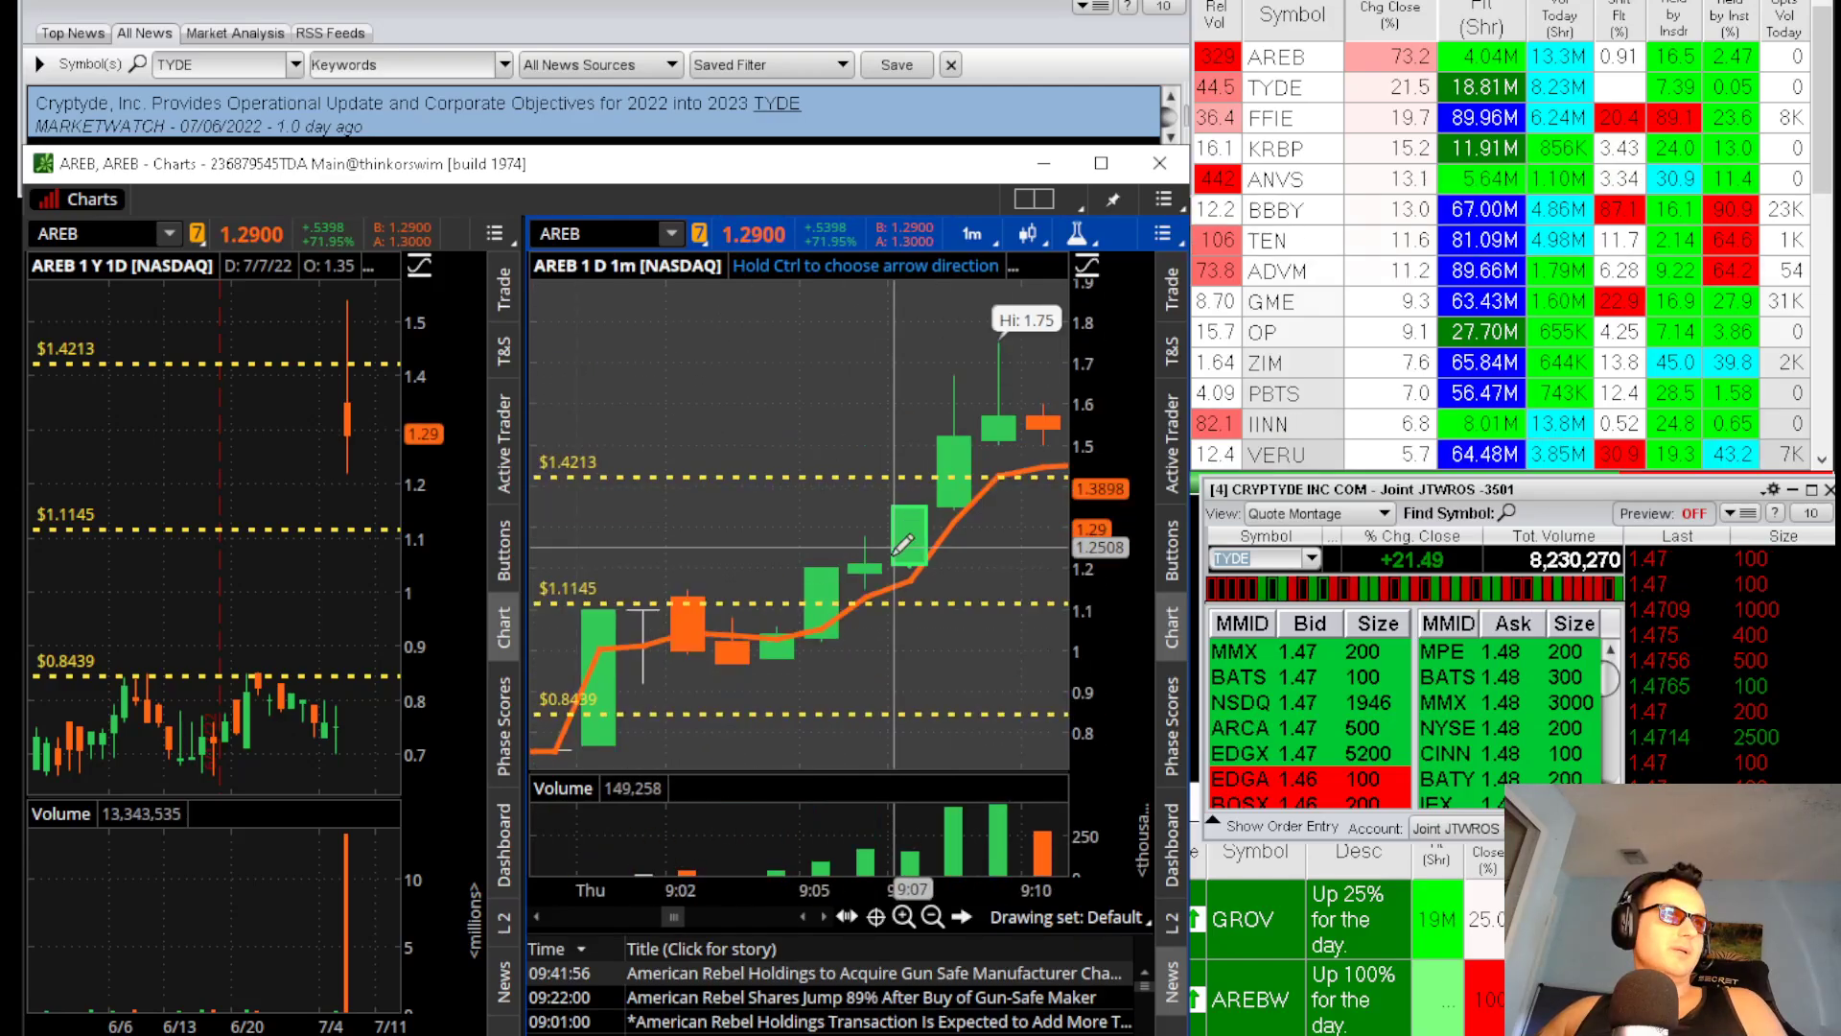
scroll(990, 830, "up", 4)
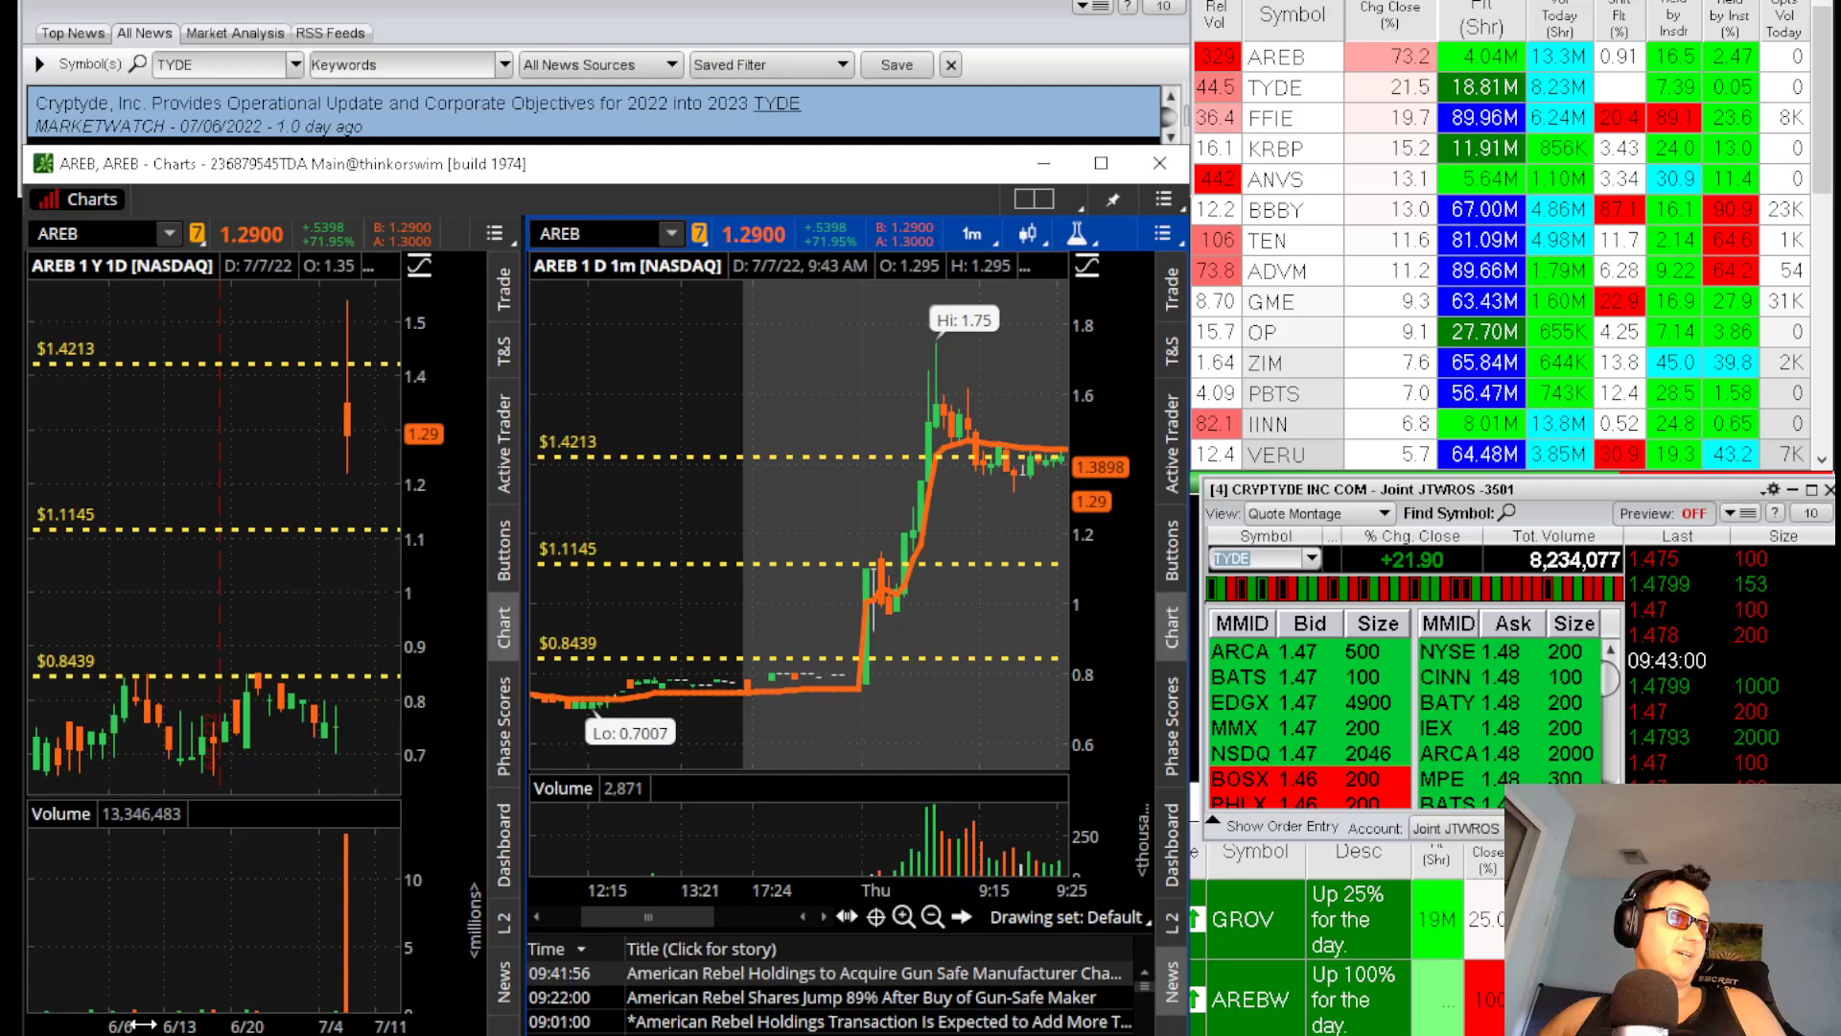
scroll(287, 671, "down", 5)
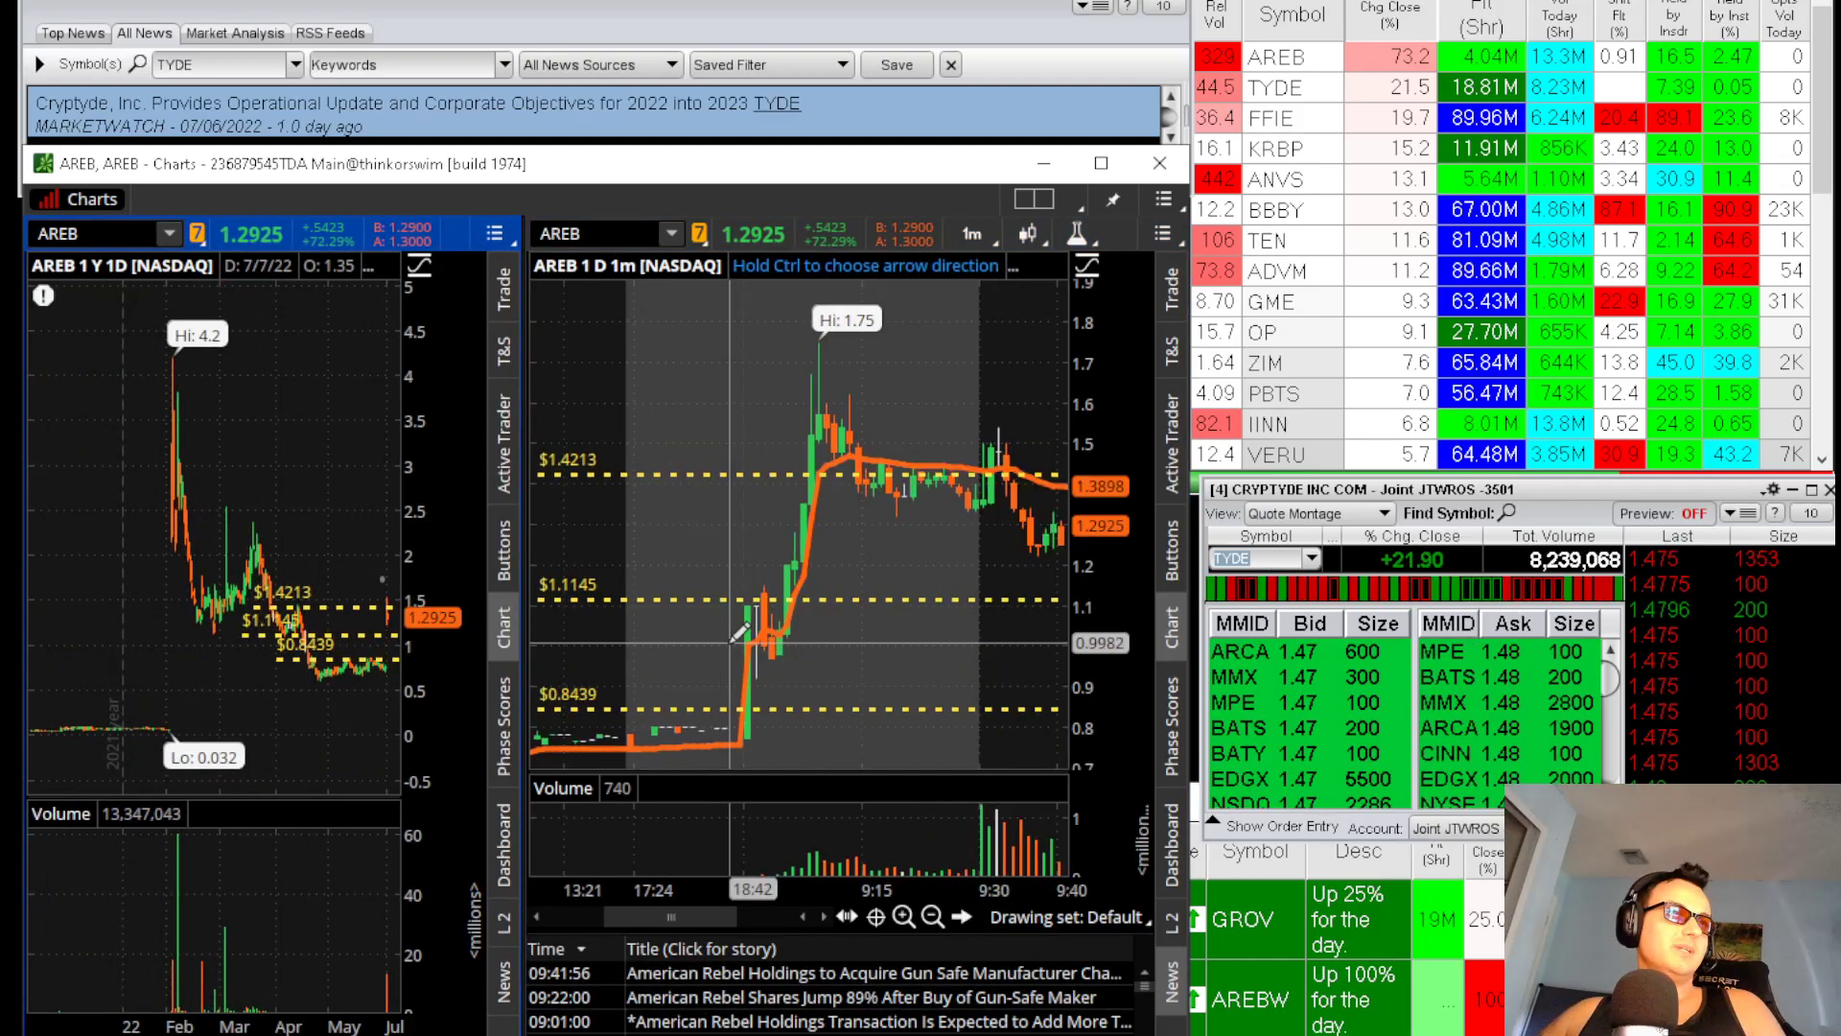
scroll(758, 616, "up", 2)
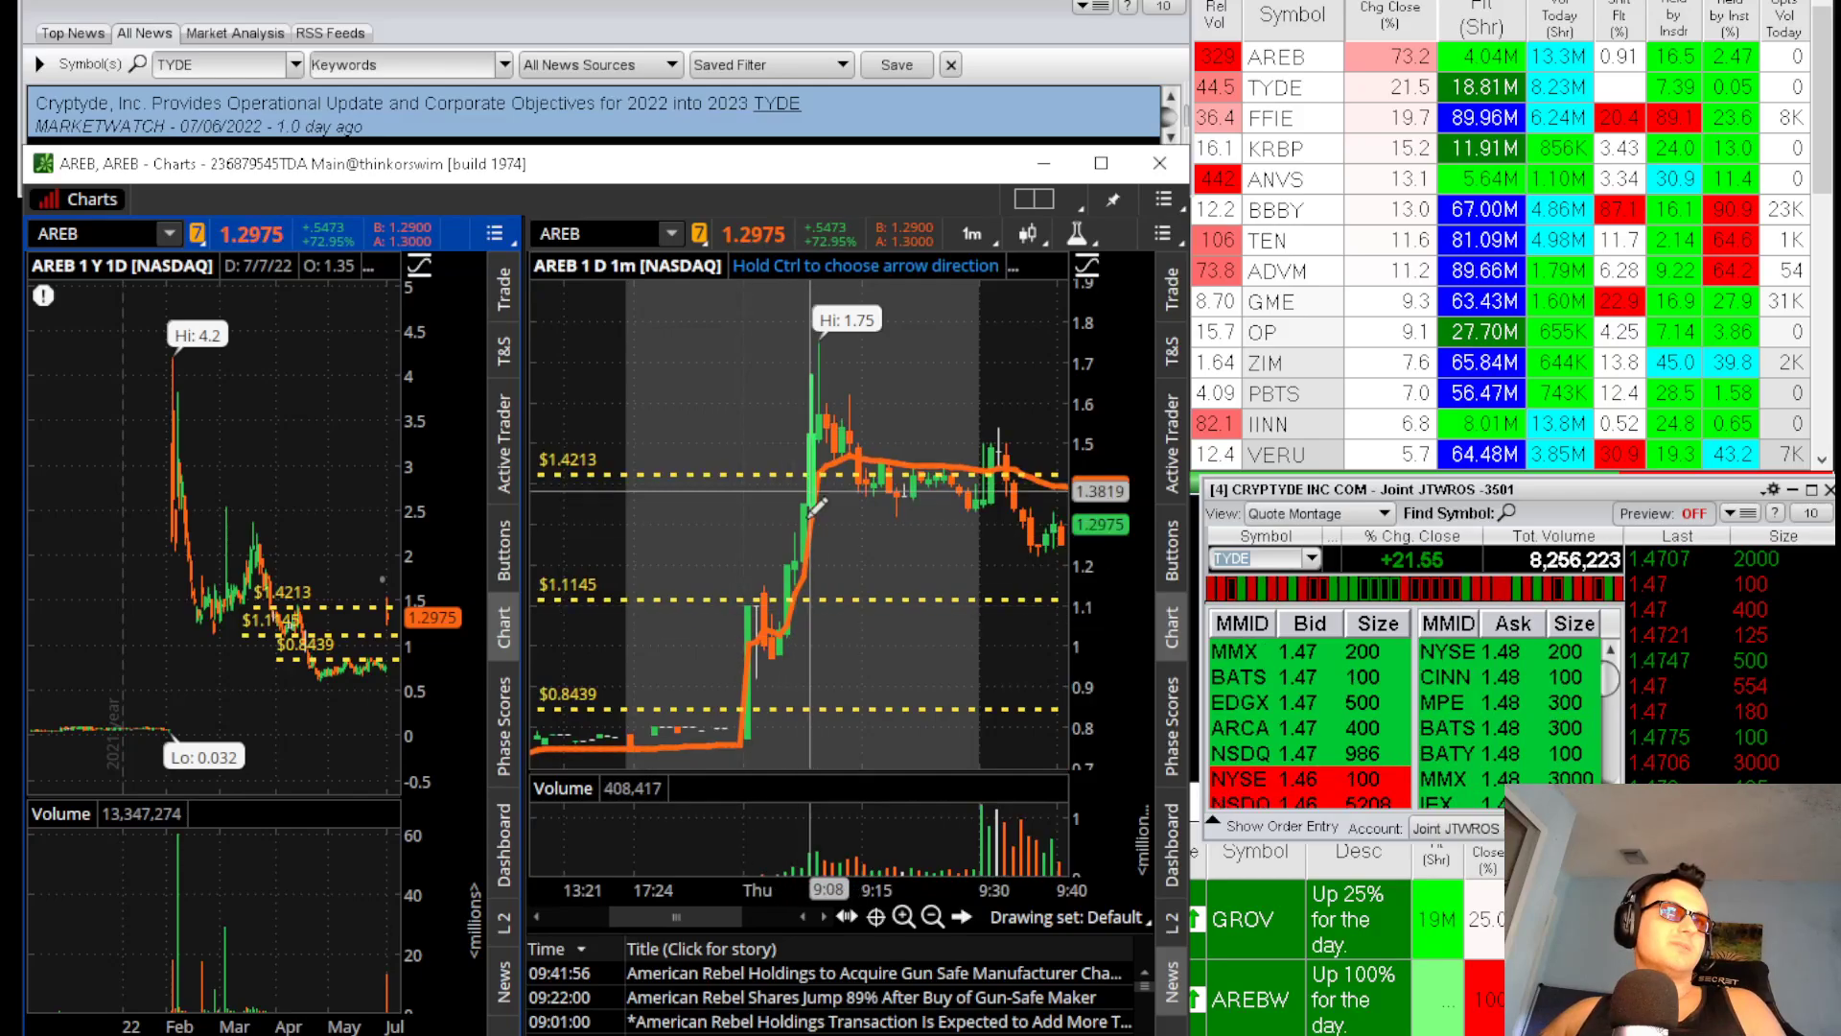
Load GROV in the linked charts, focusing the 1-minute chart on Thursday's open and the daily chart on late June onward
left_click(1288, 997)
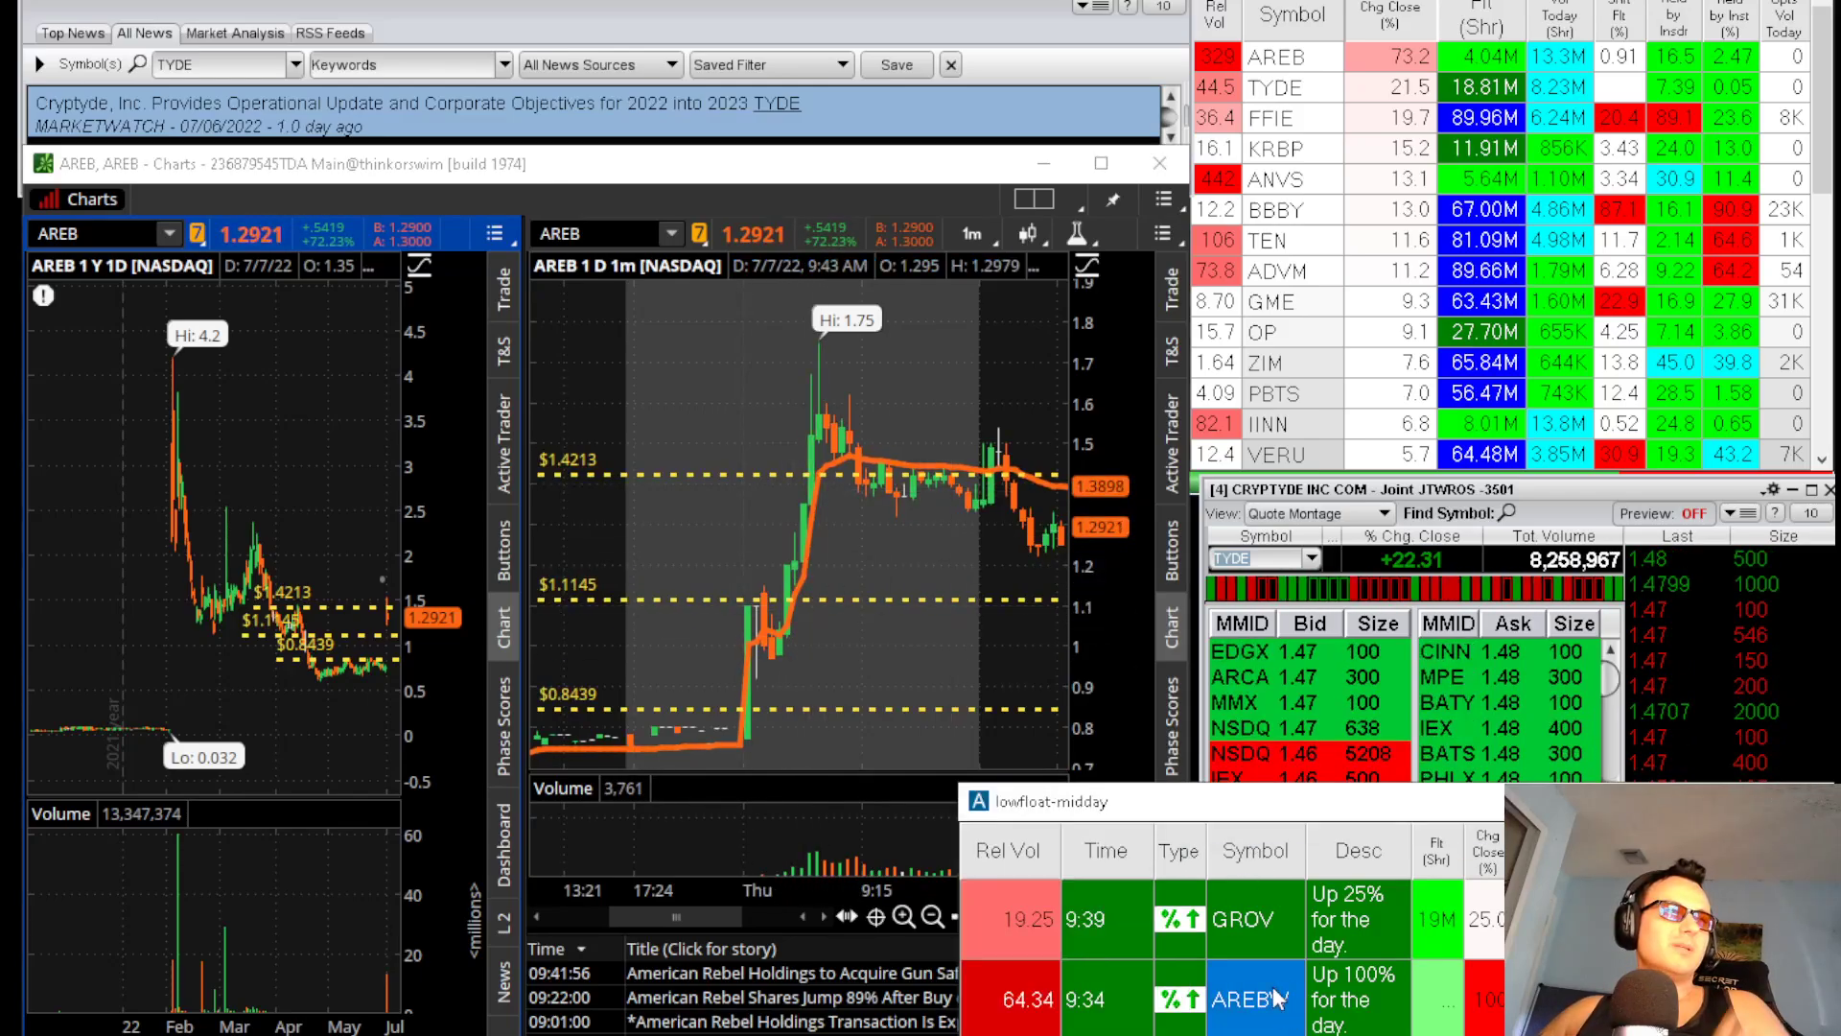
left_click(601, 234)
type("GROV")
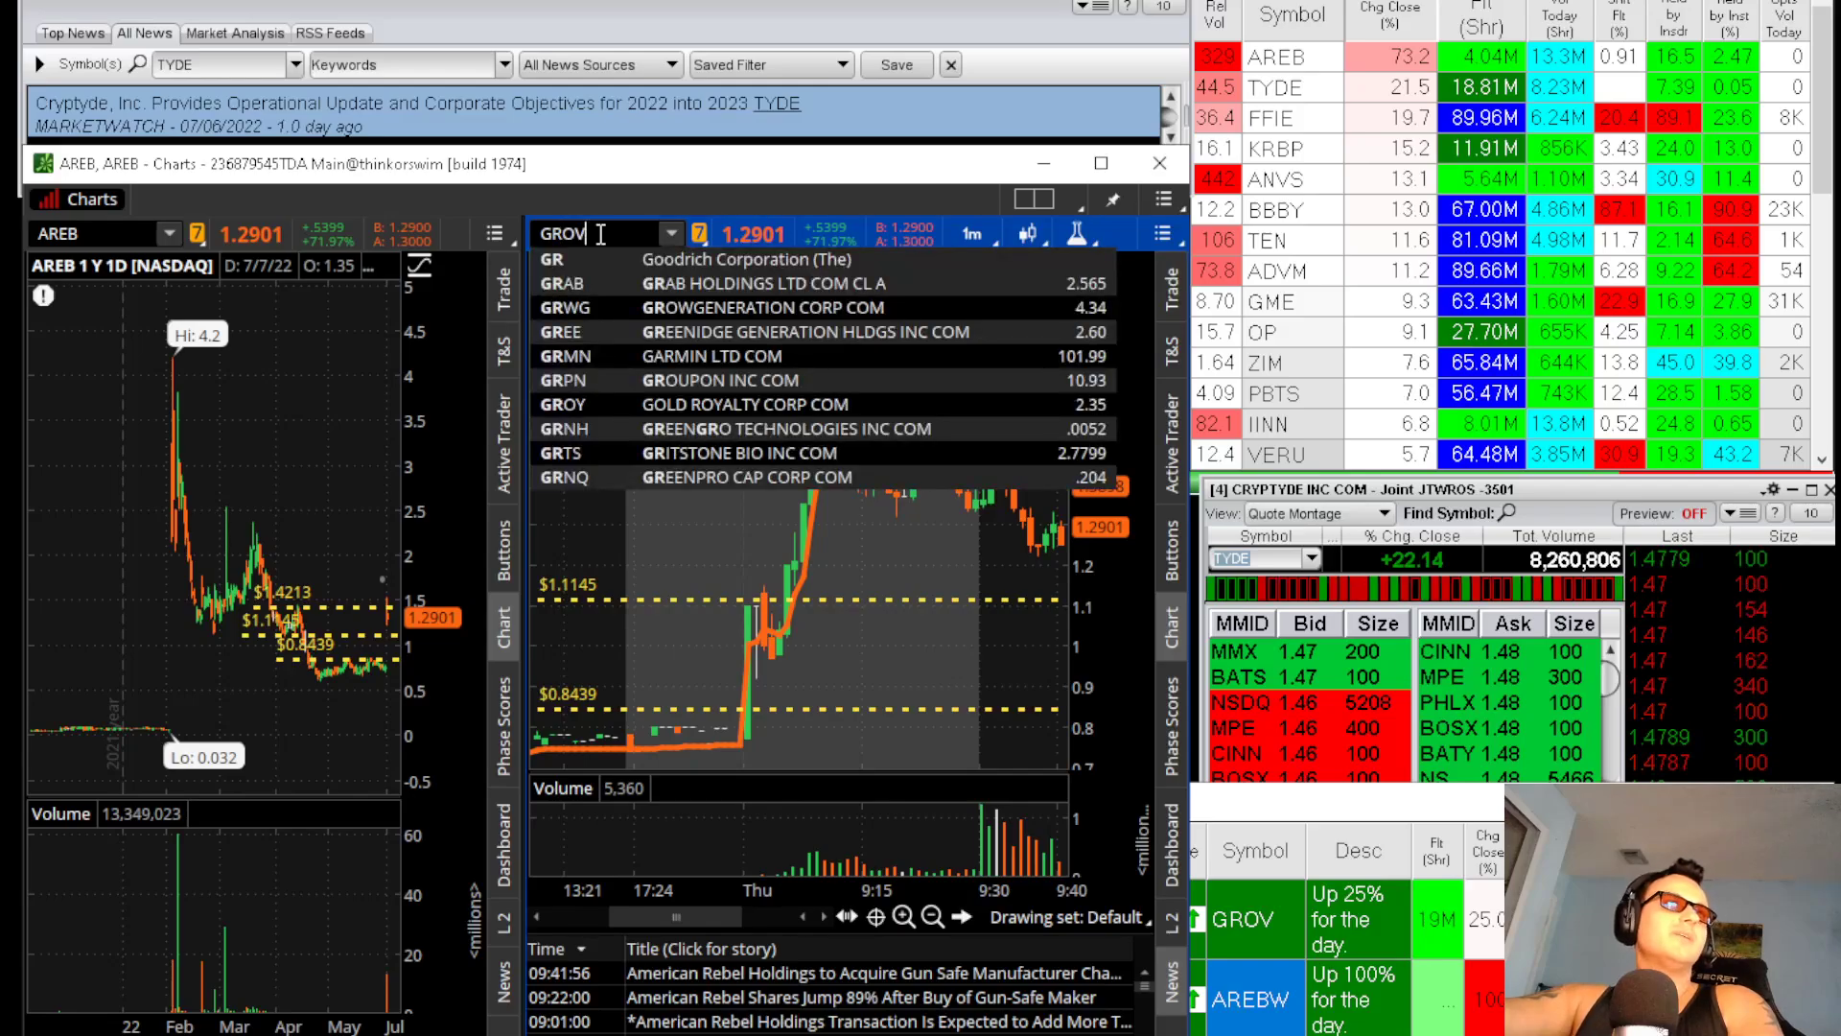
key("Return")
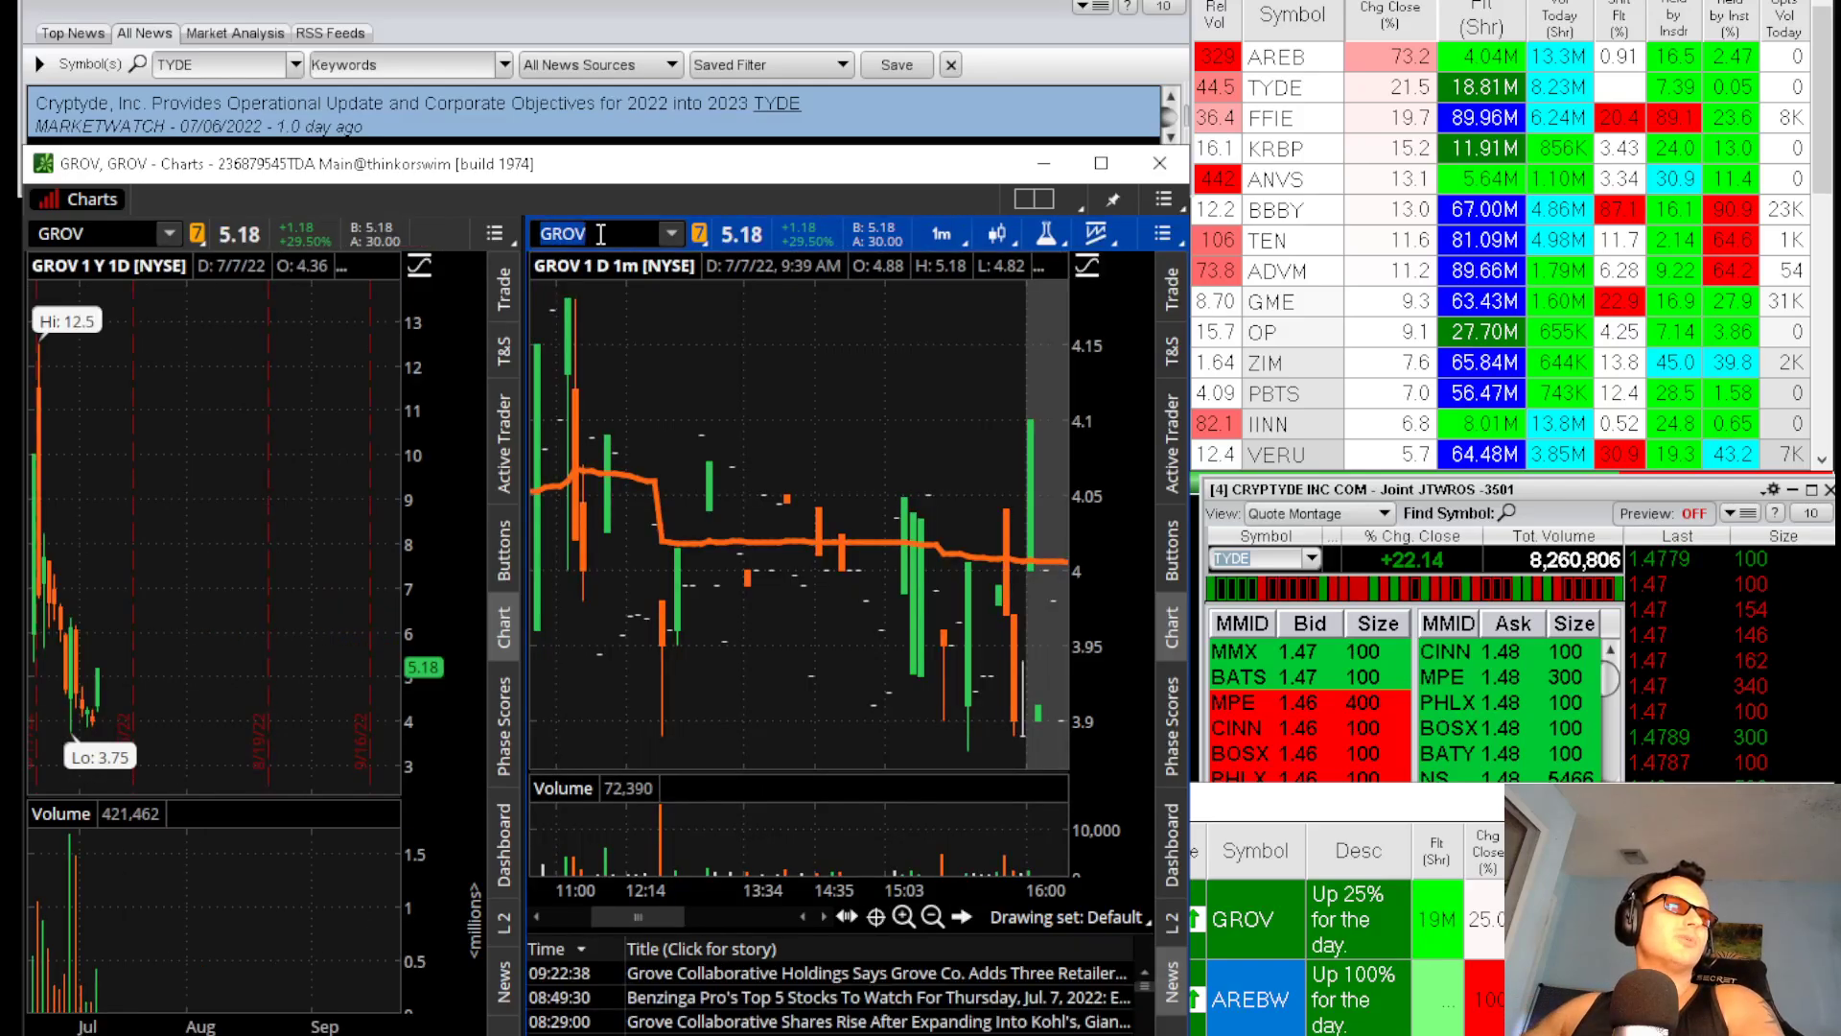
scroll(881, 461, "down", 2)
scroll(843, 458, "down", 7)
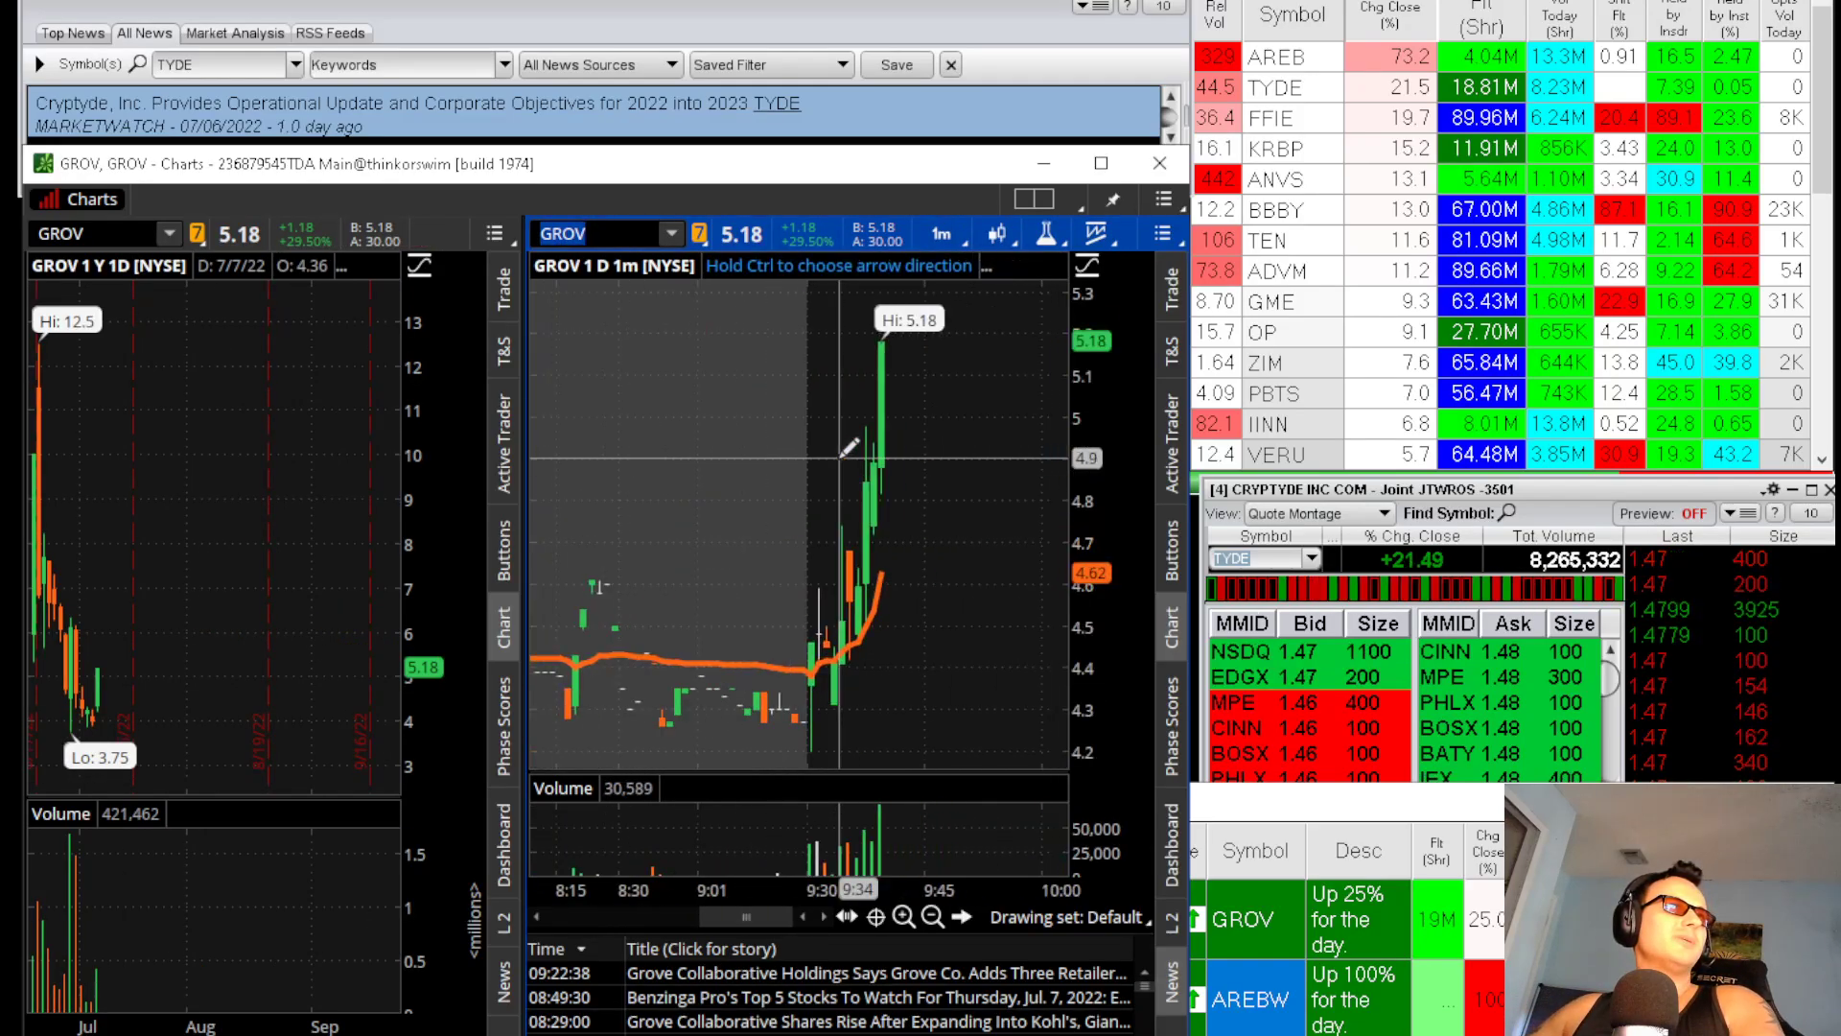
left_click_drag(200, 608, 45, 590)
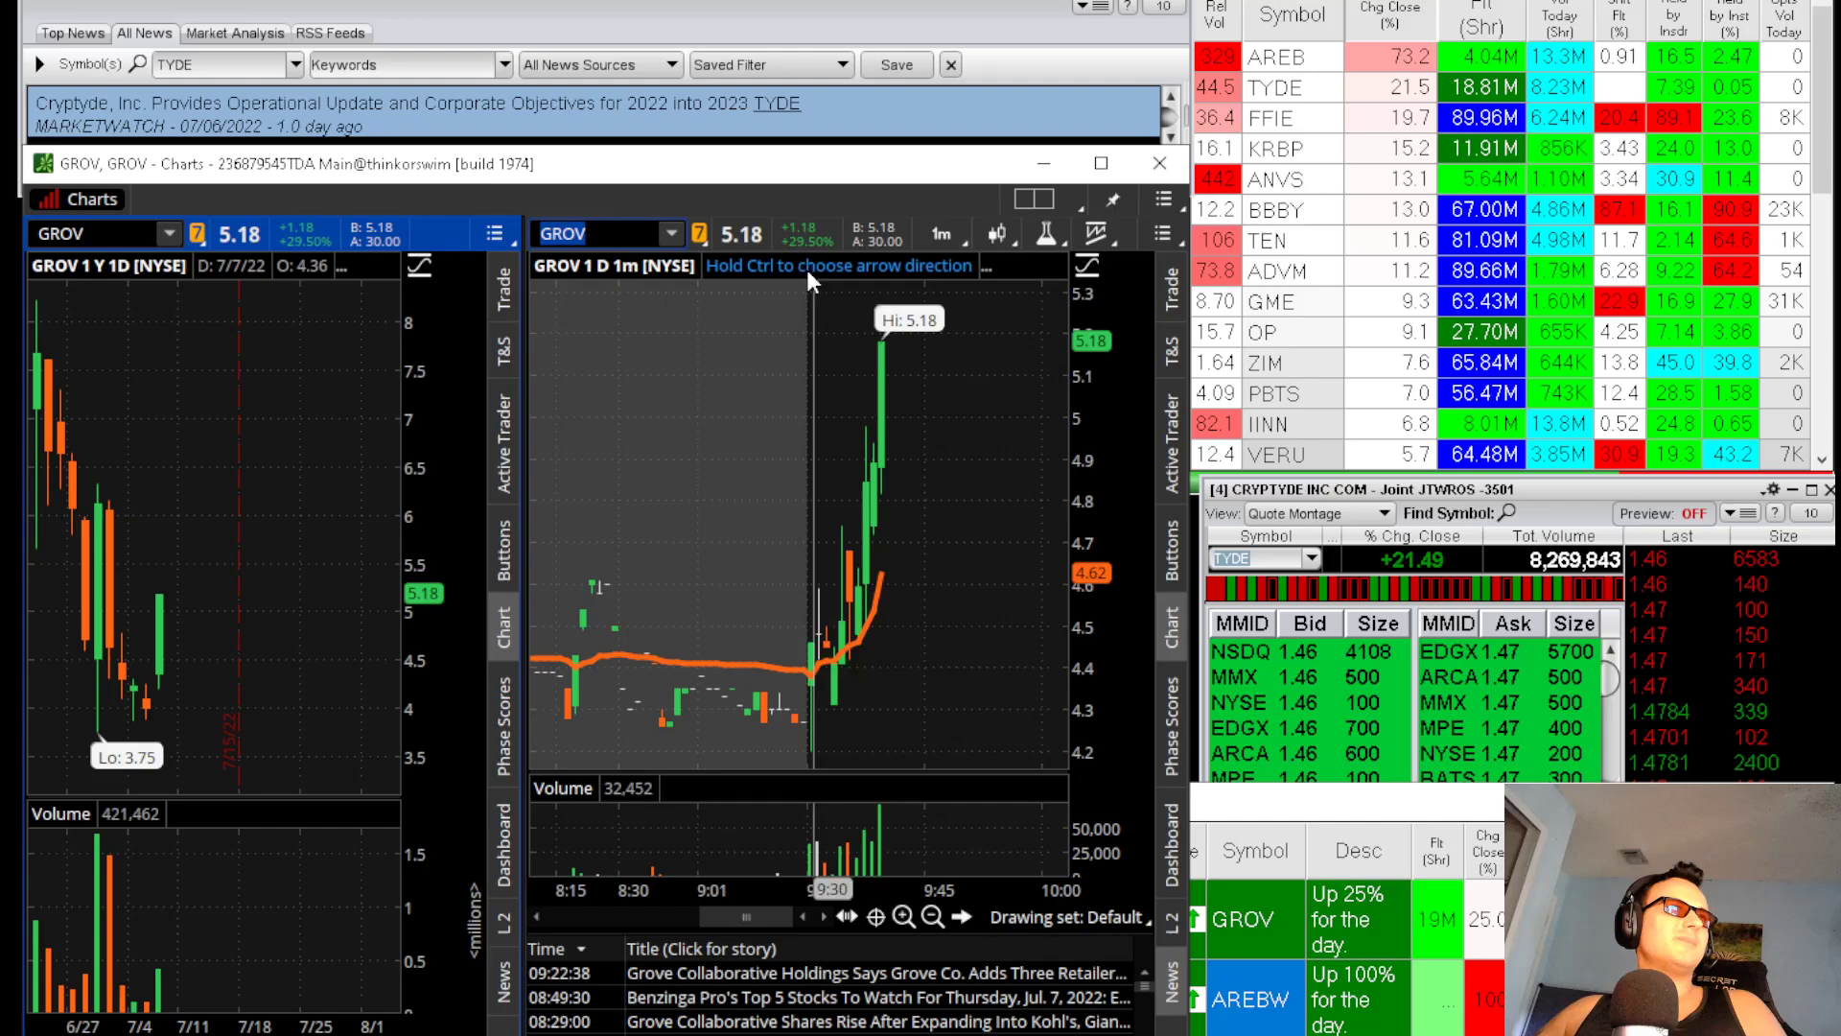
Check GROV on the 5-day 5-minute timeframe and return the intraday chart to 1-day 1-minute
left_click(950, 246)
left_click(924, 357)
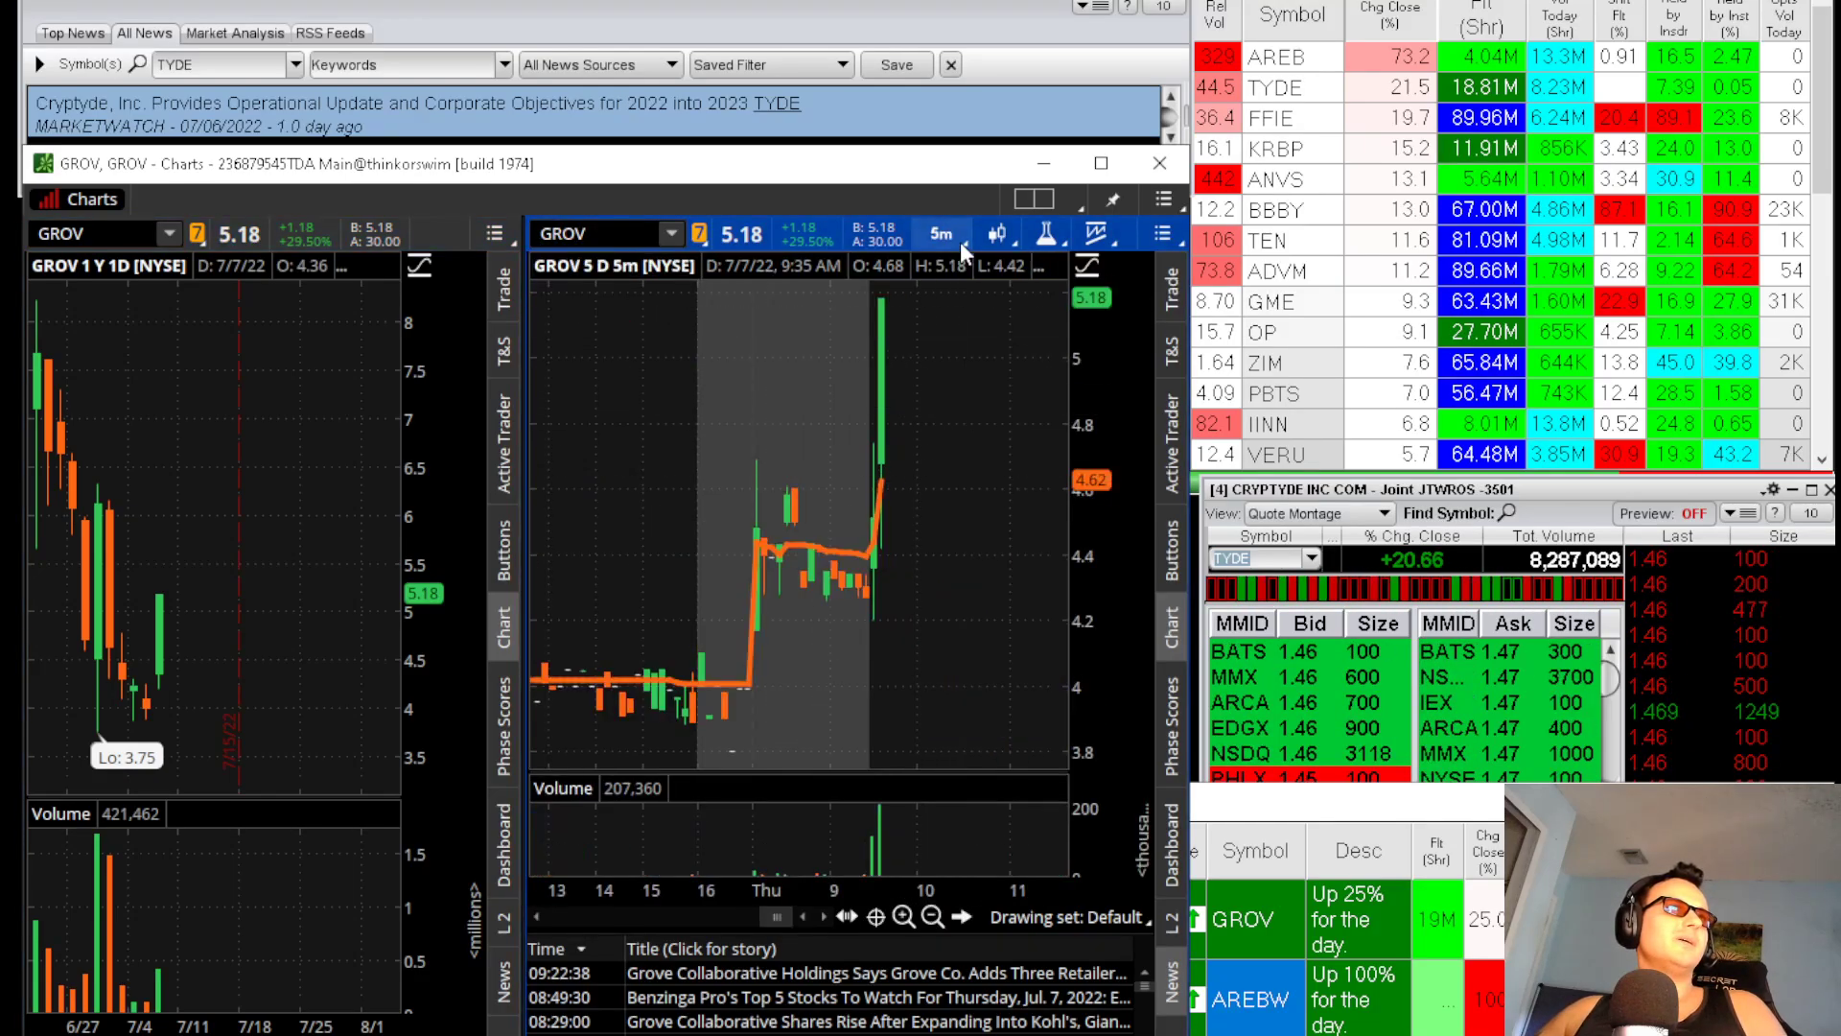
left_click(945, 238)
left_click(915, 361)
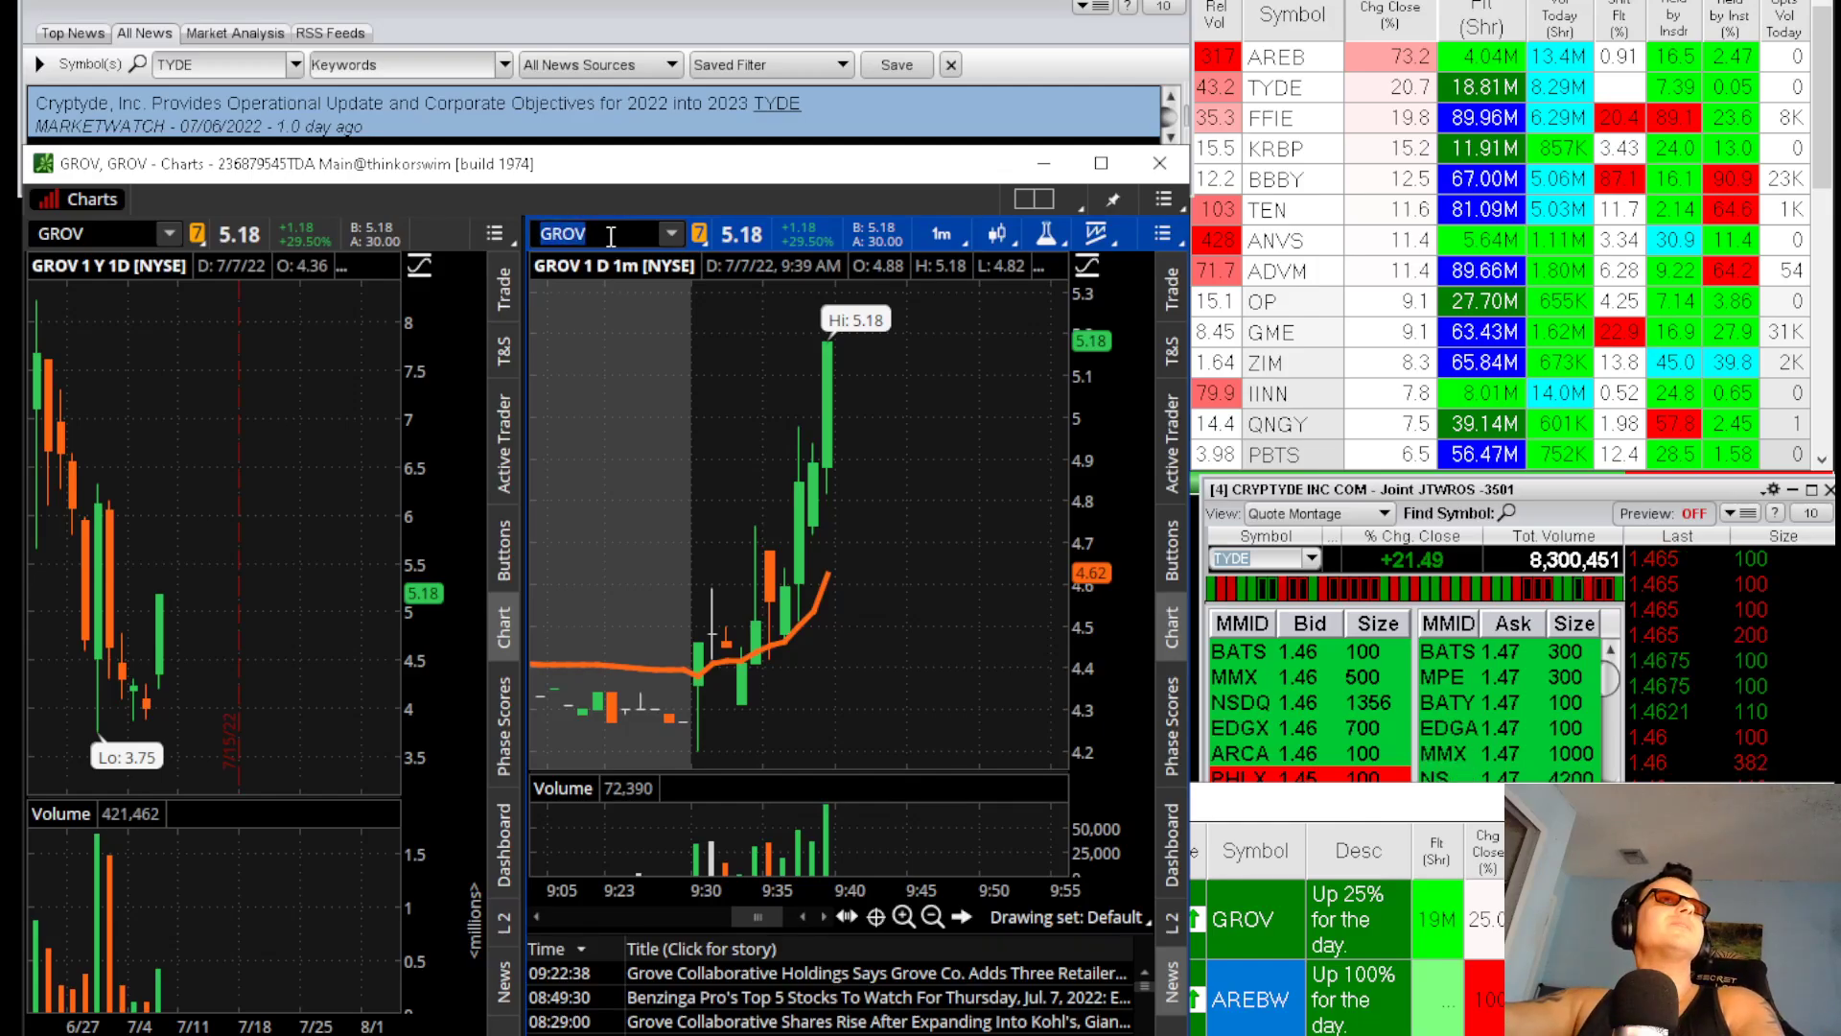
Load AREB and then TYDE in the linked charts to check their daily and 1-minute candles
type("AREB")
key("Return")
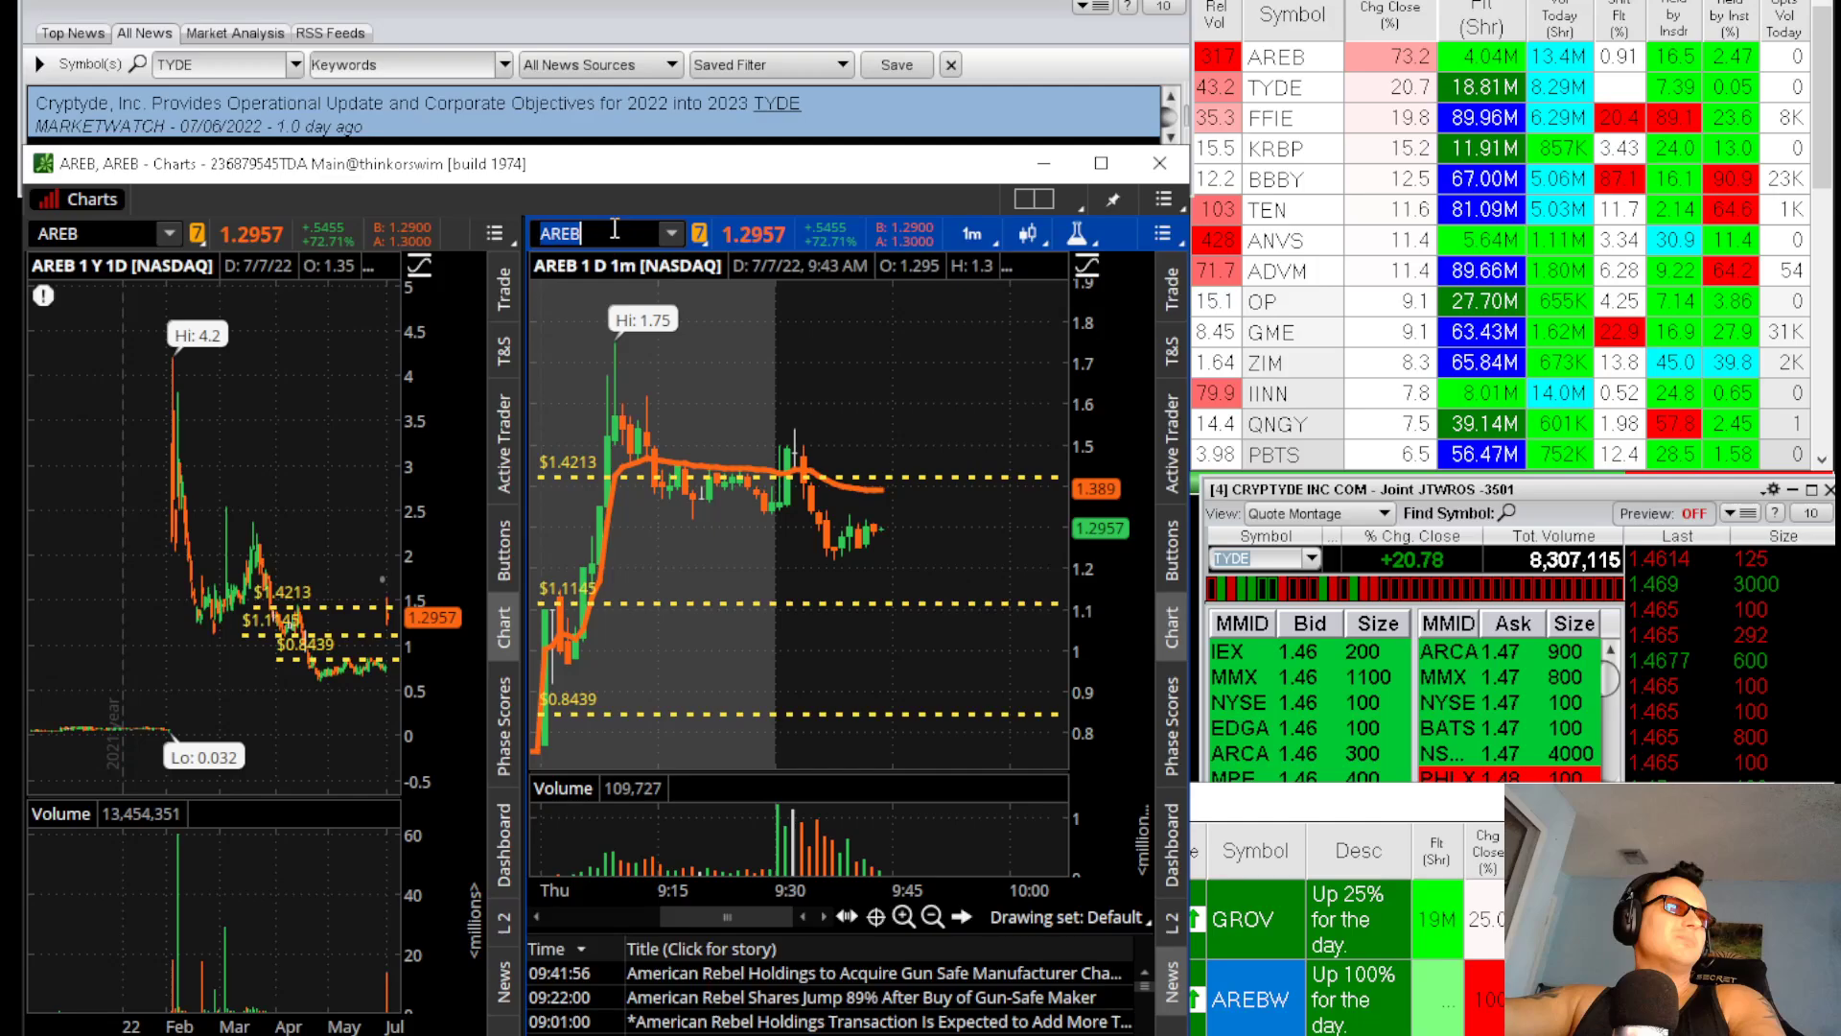
type("TYDE")
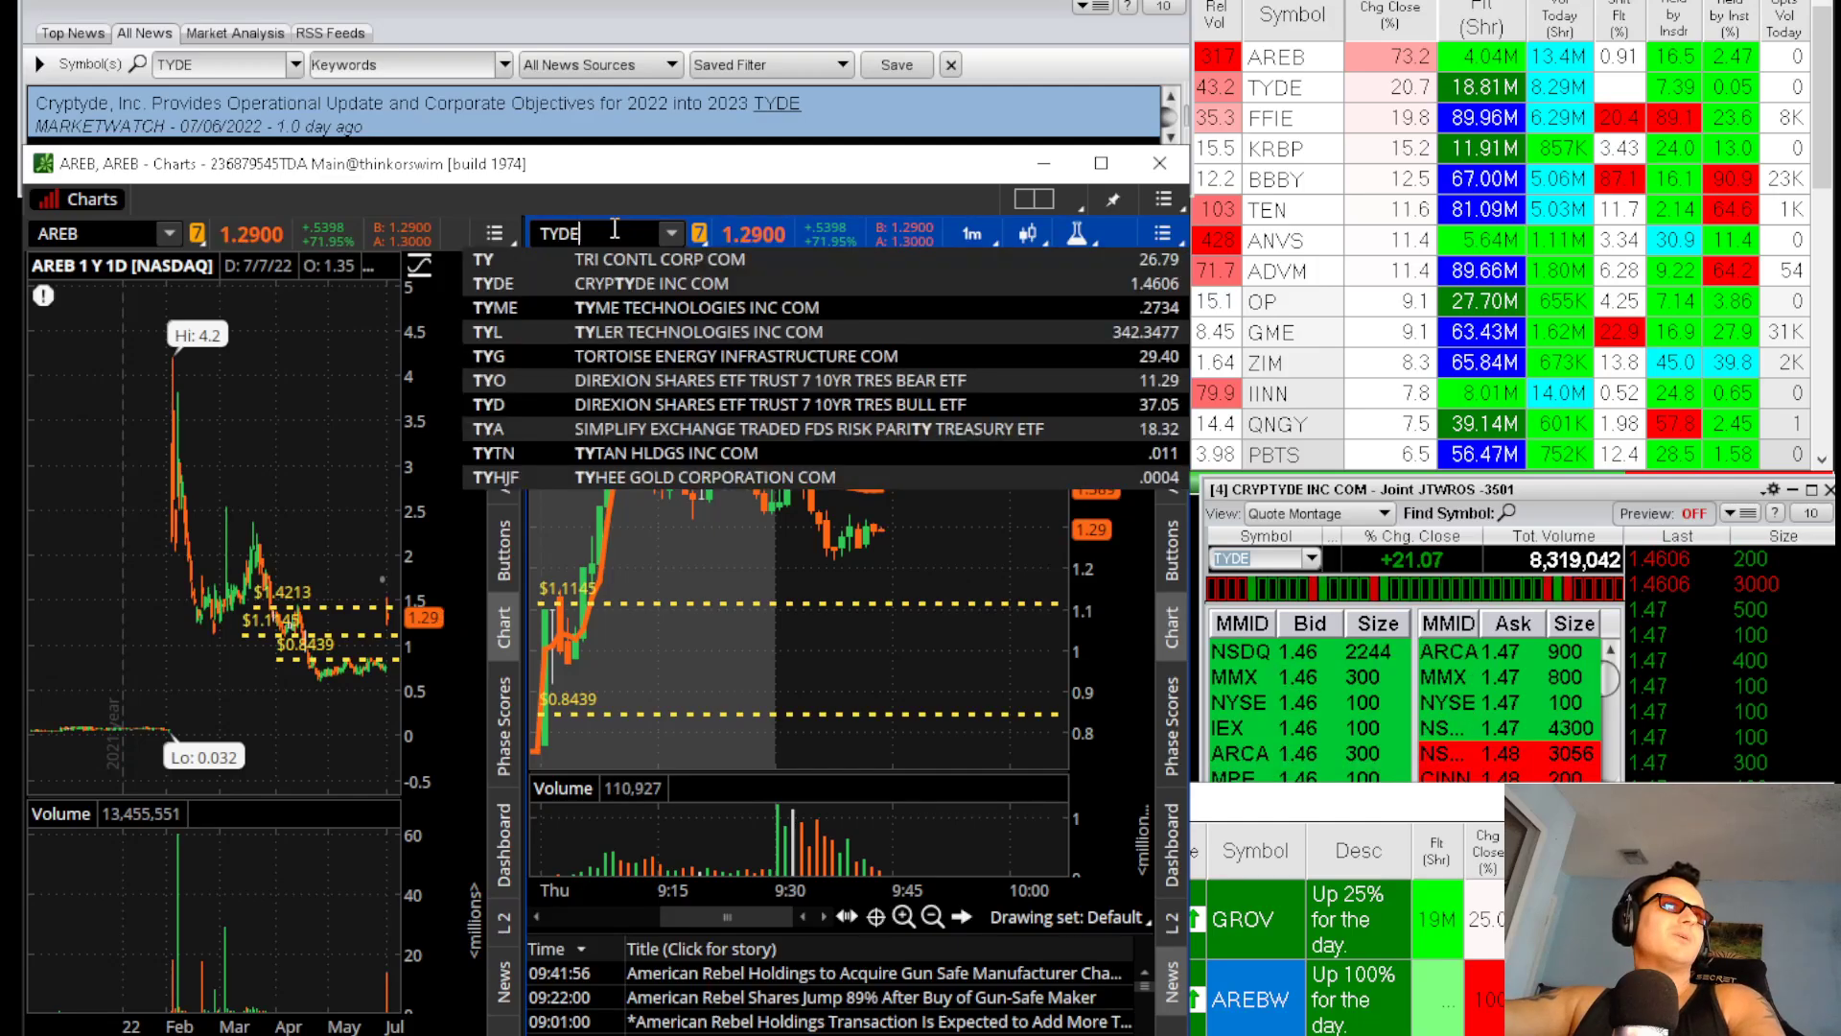
key("Return")
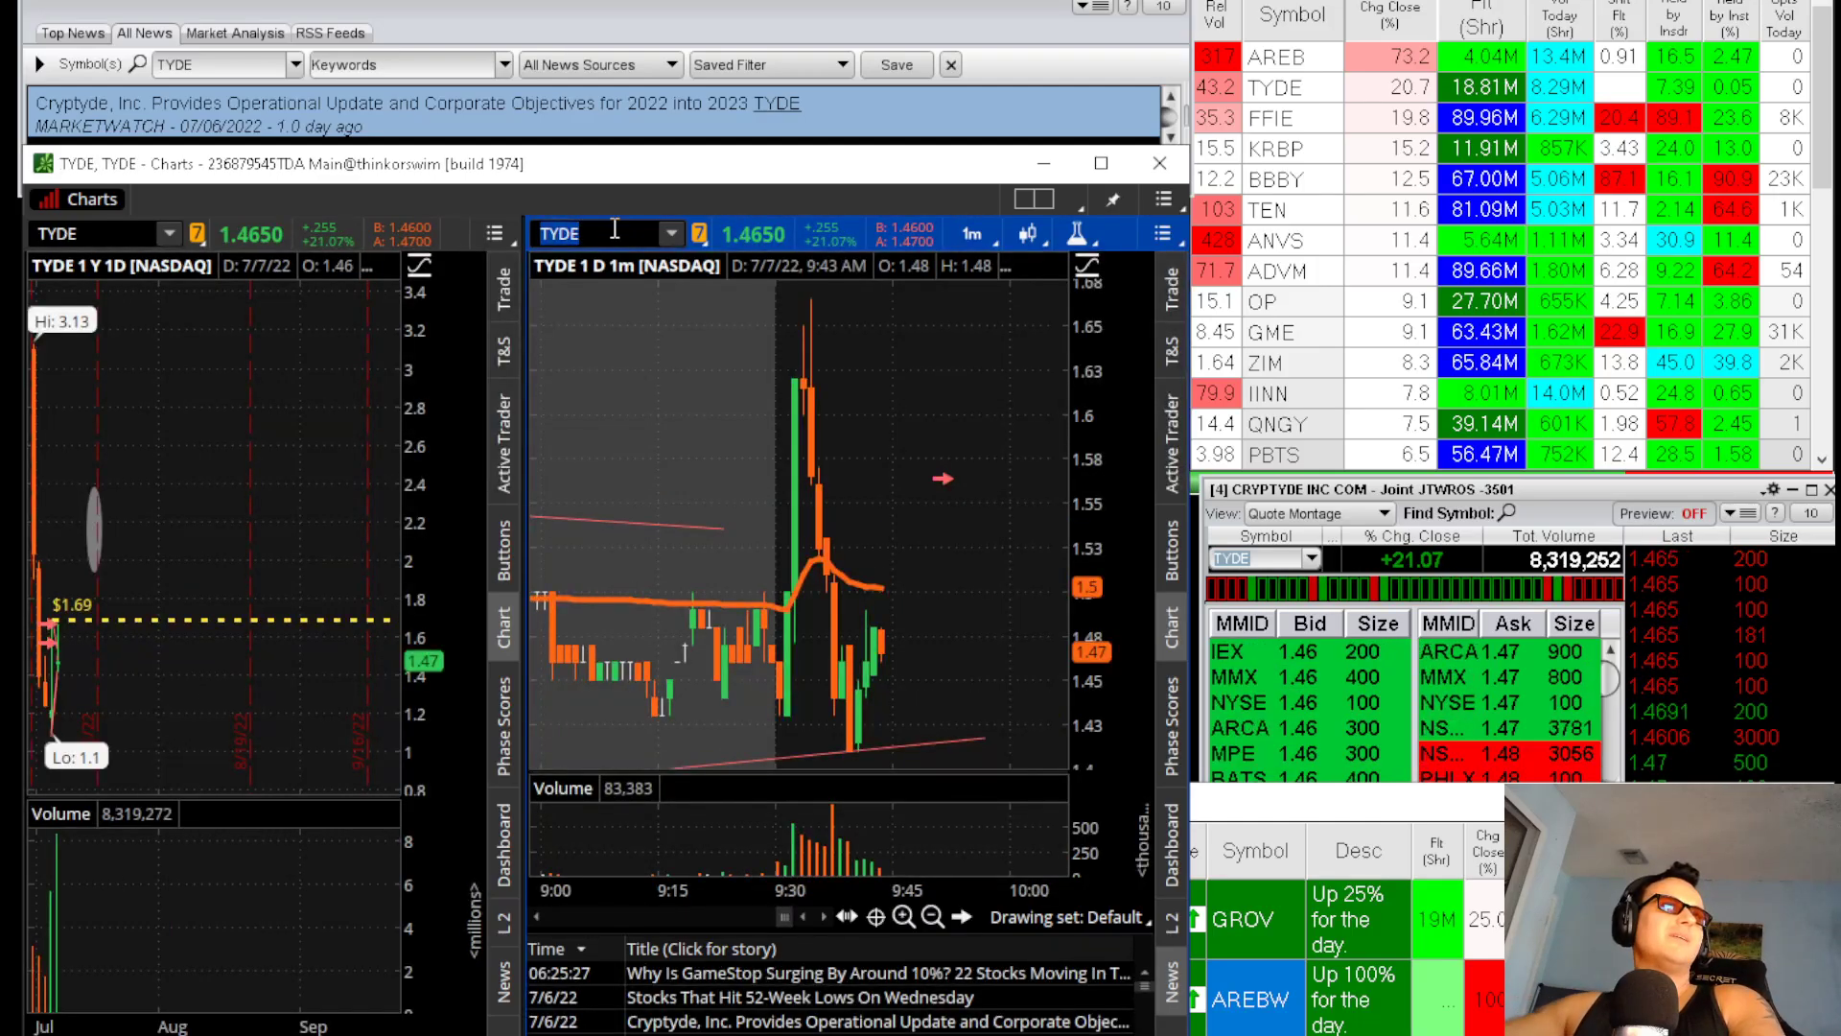
Load FFIE in the linked charts and focus the daily chart on mid-June onward
type("FFIE")
key("Return")
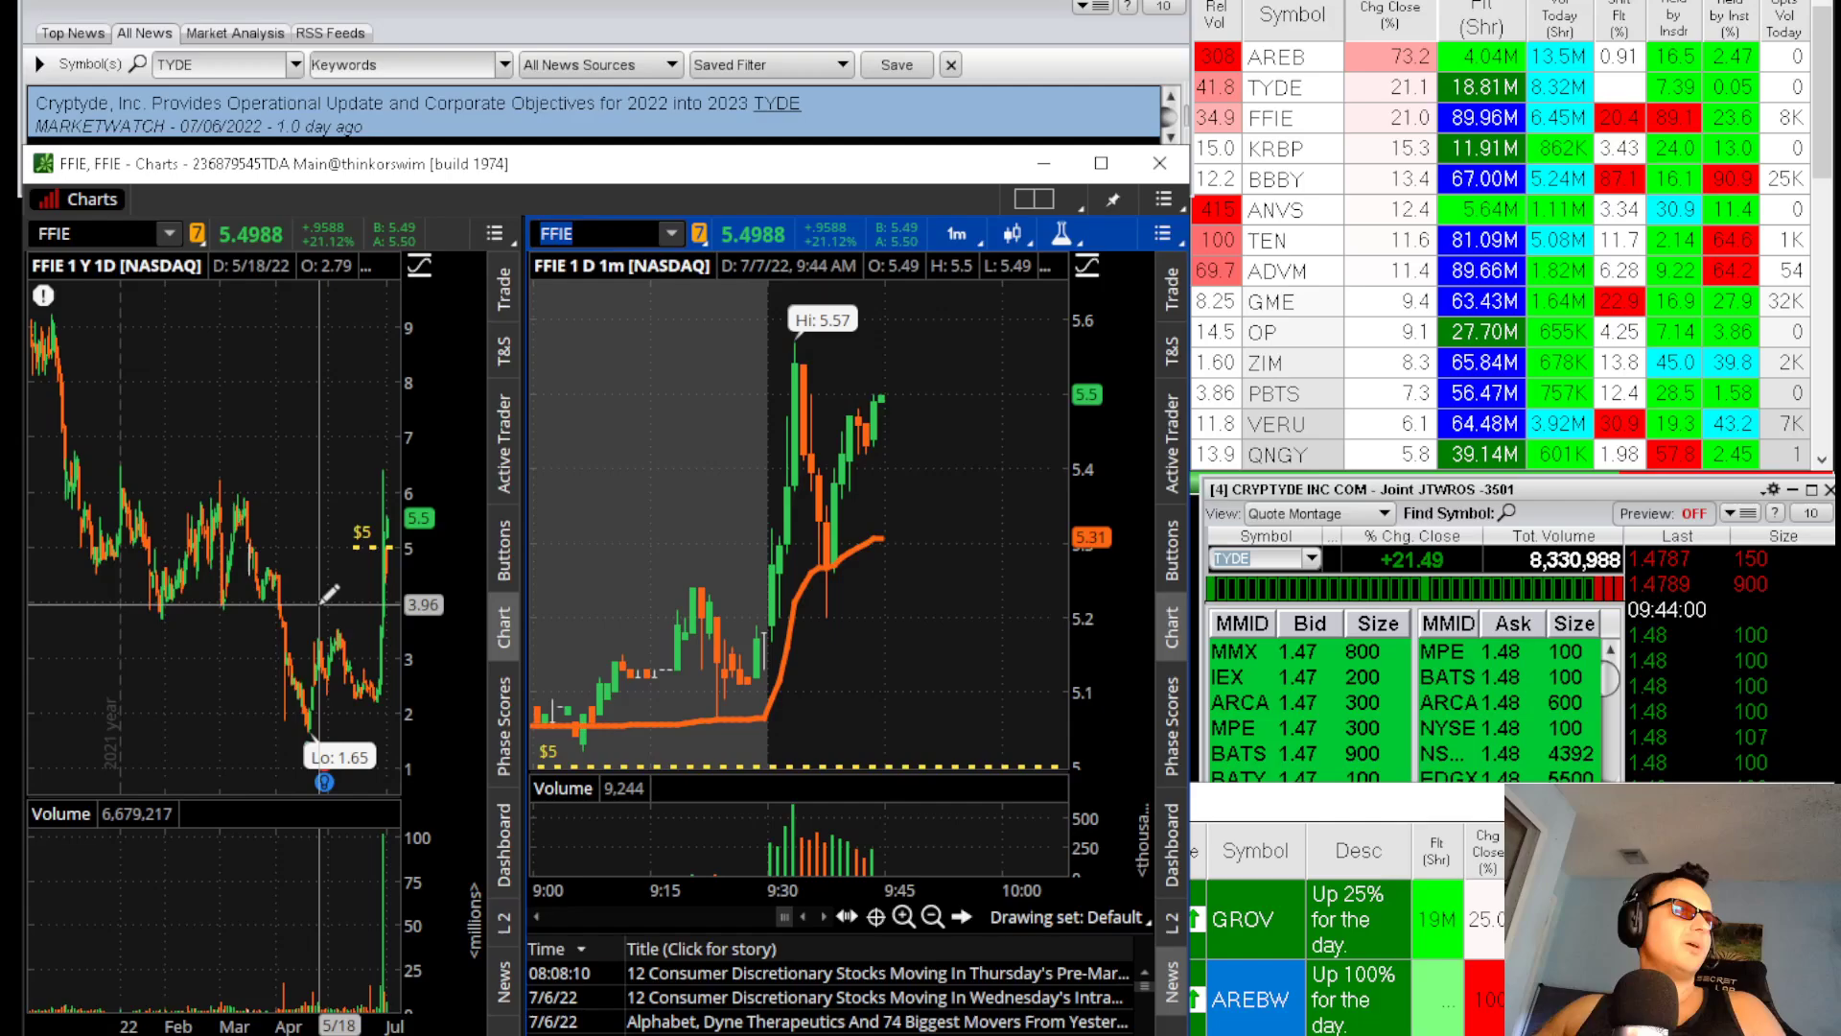
left_click_drag(405, 594, 416, 593)
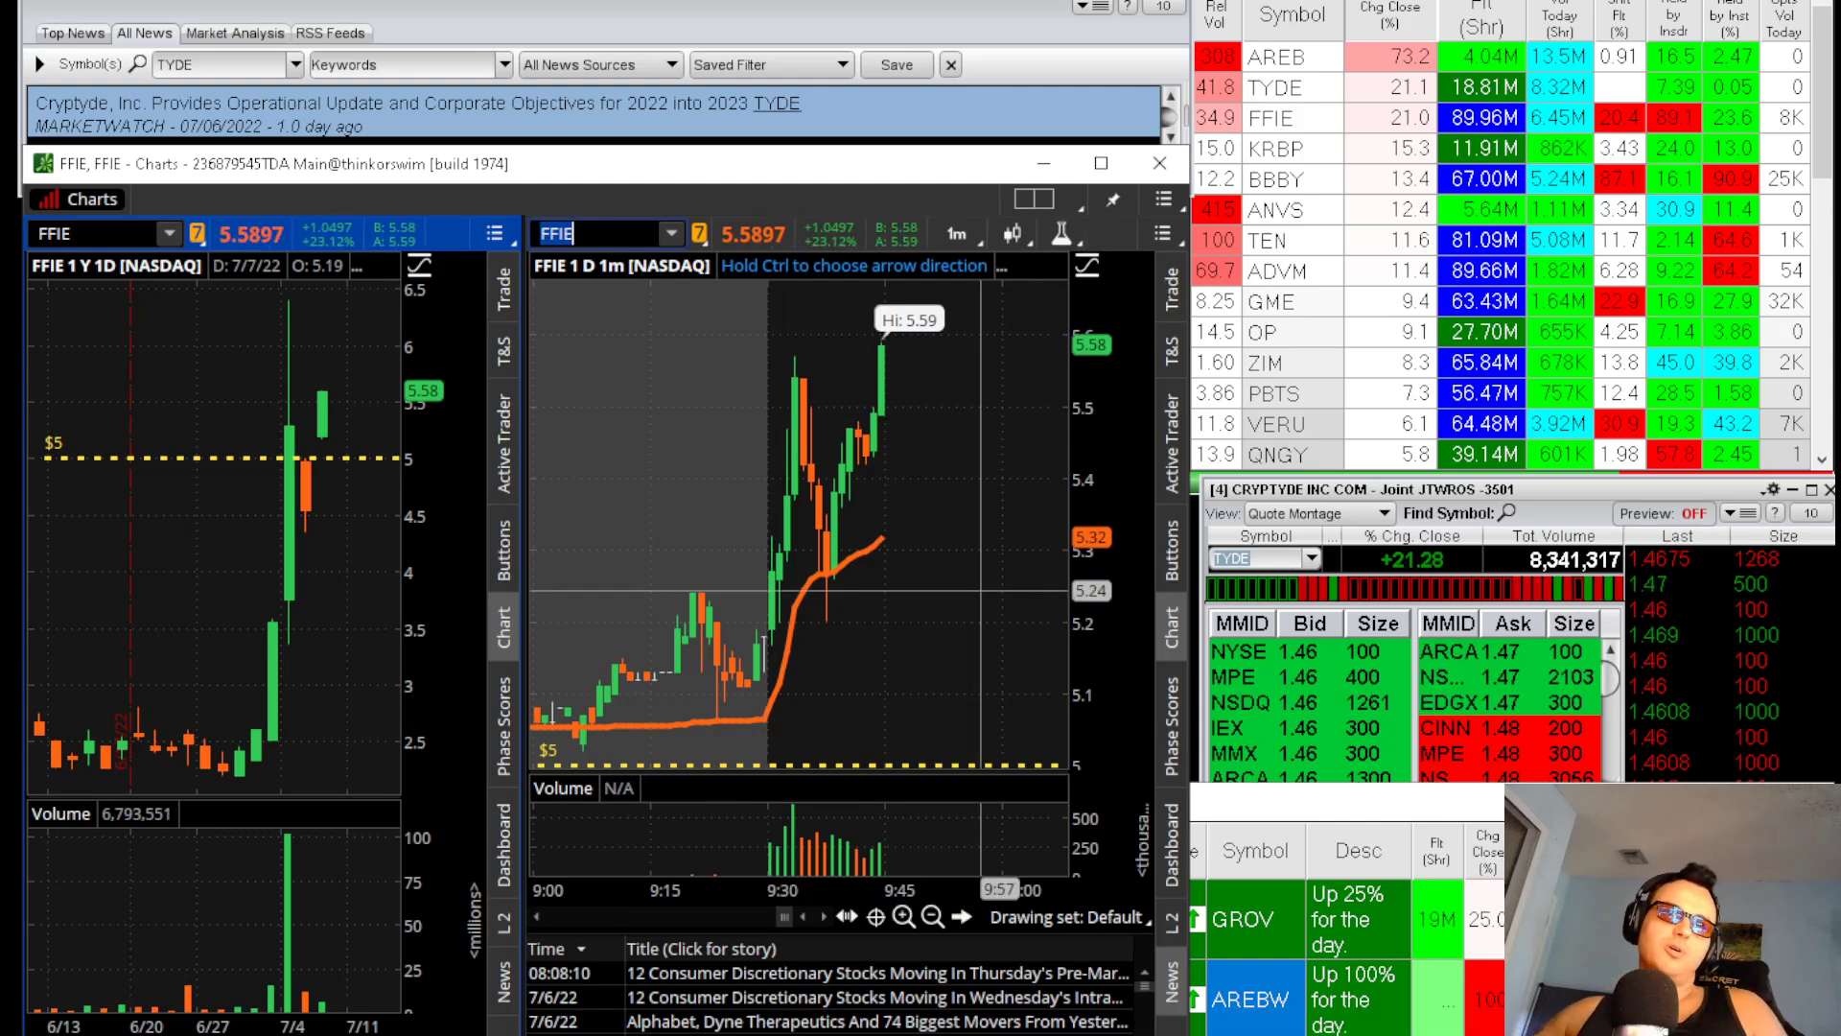
left_click(572, 233)
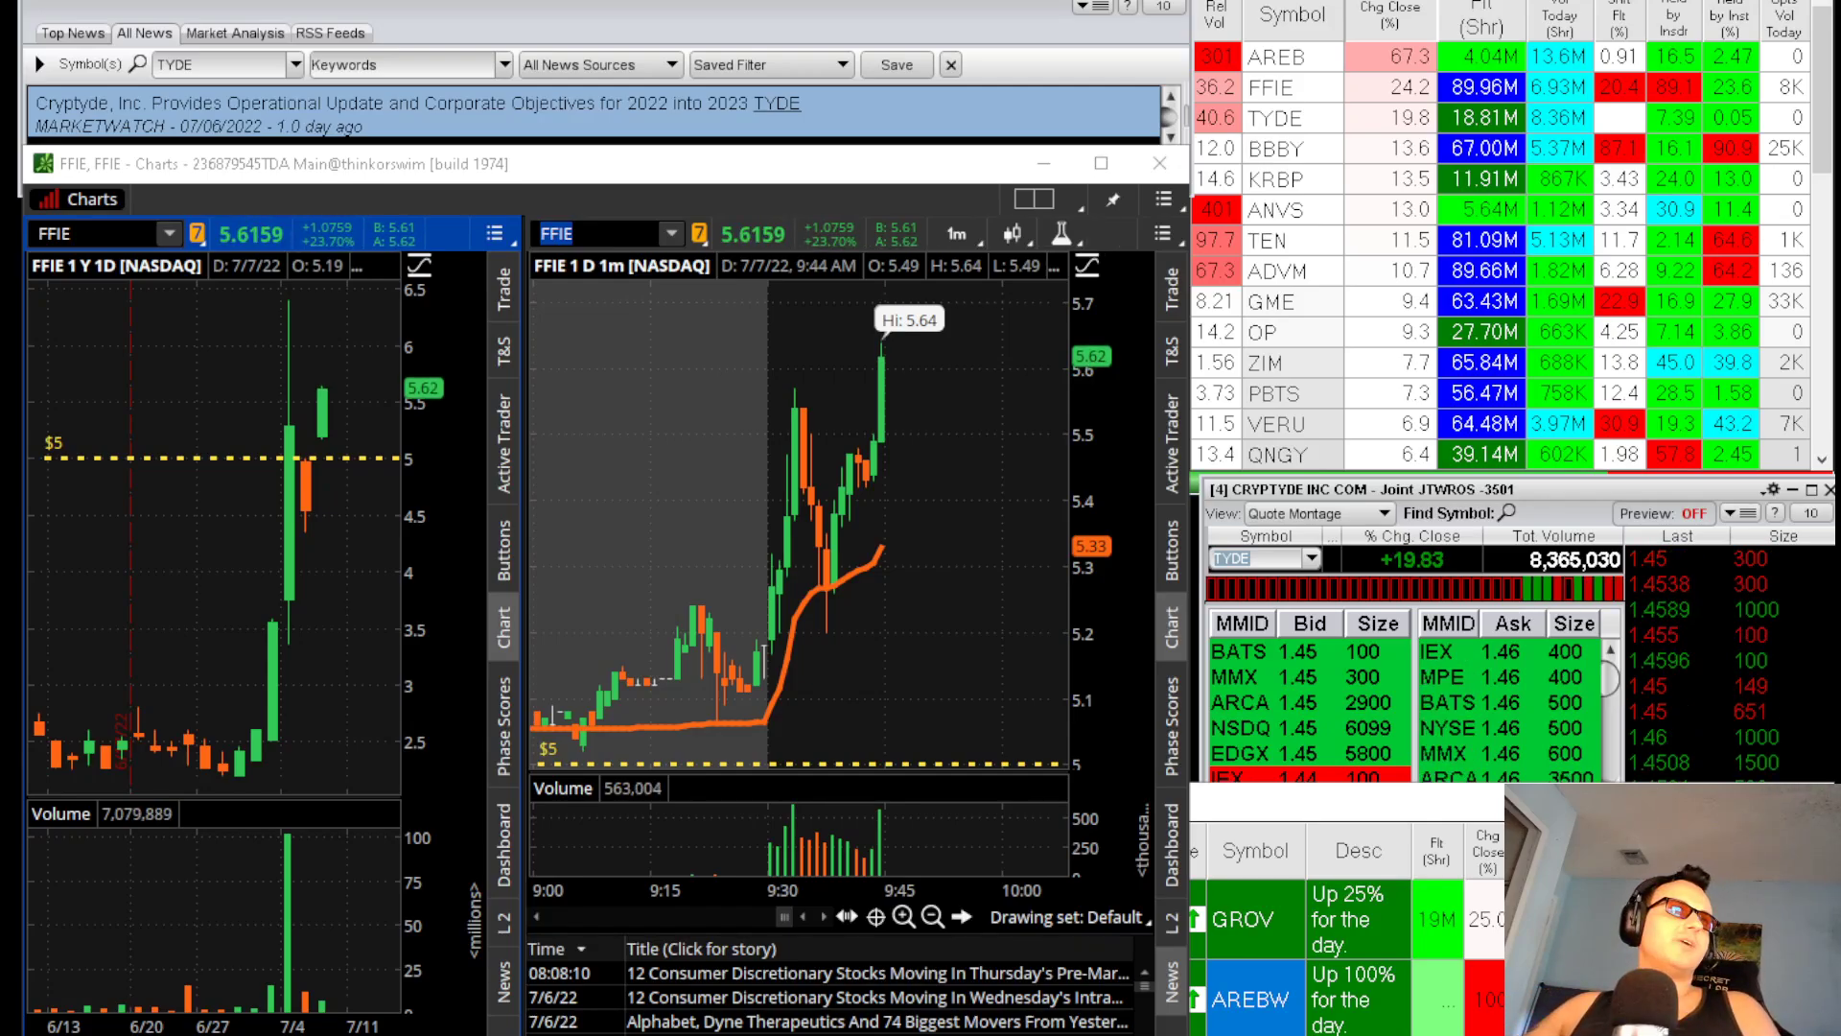
Switch to the browser's Strategy Review page, open the July 6 post "PreMarket New High IINN $2 to $2.70" and play its embedded video
left_click_drag(1723, 676, 847, 32)
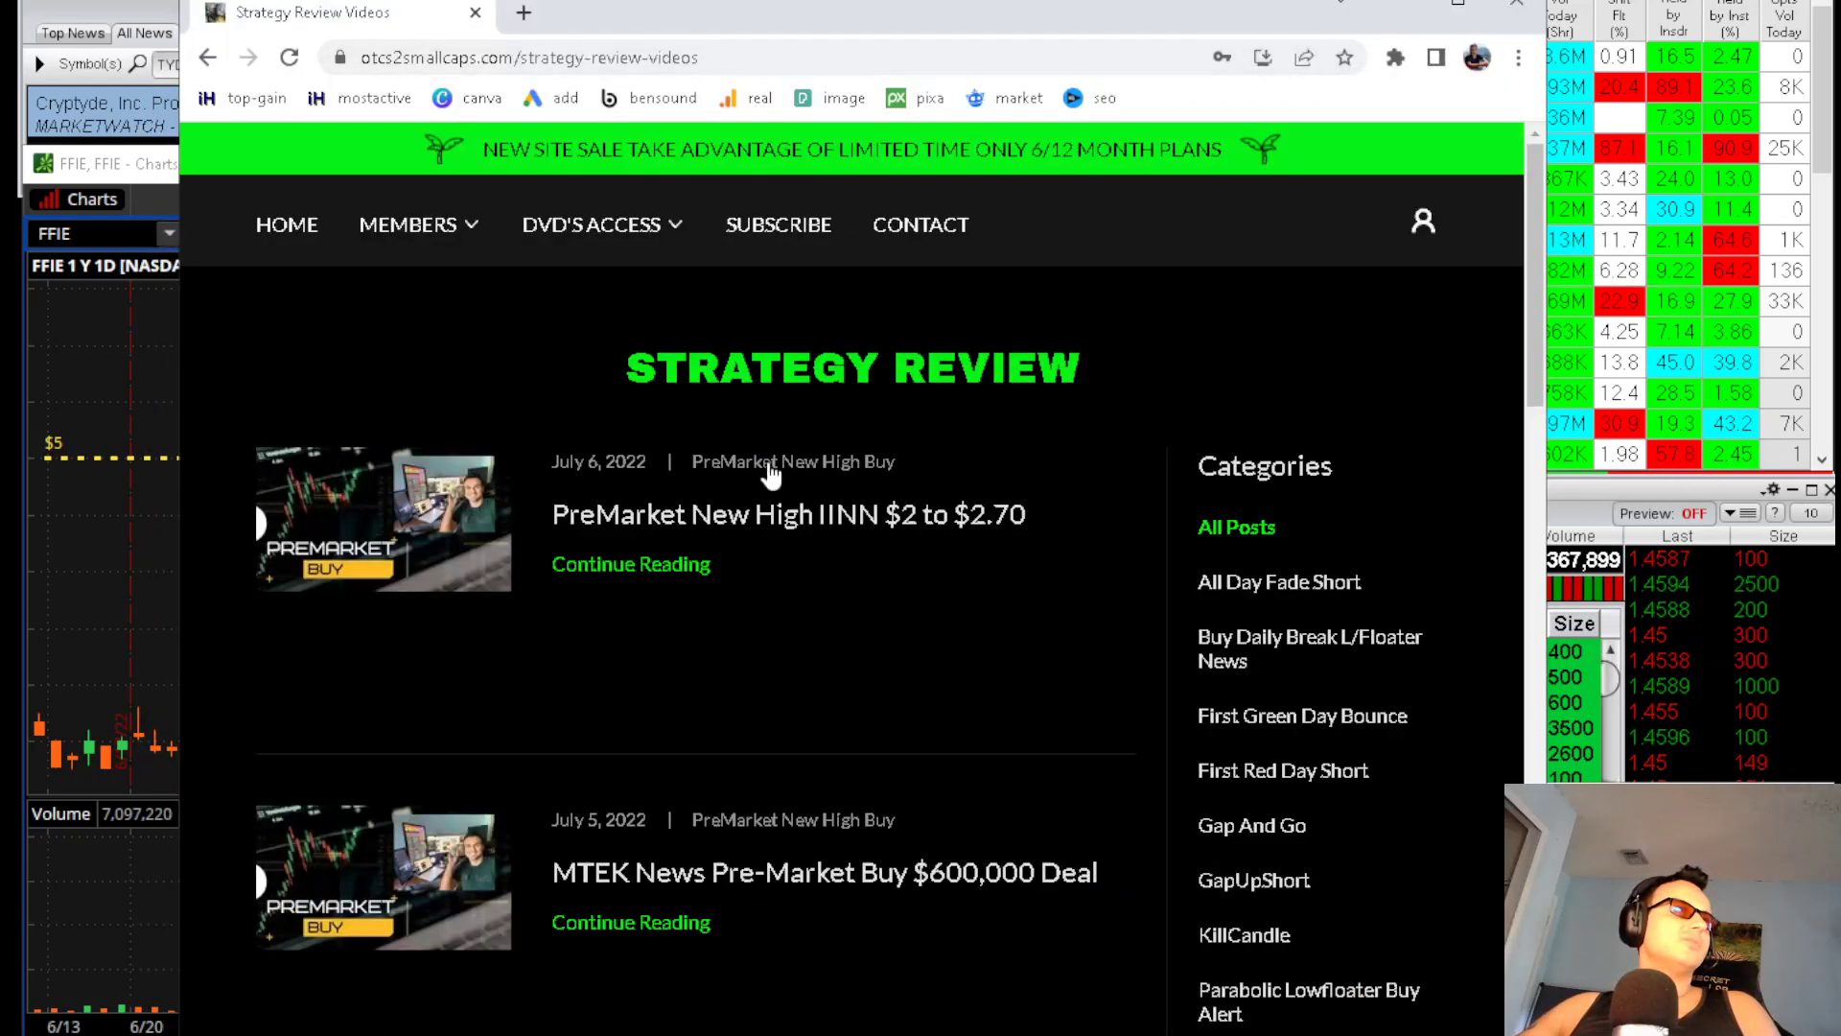
left_click(728, 537)
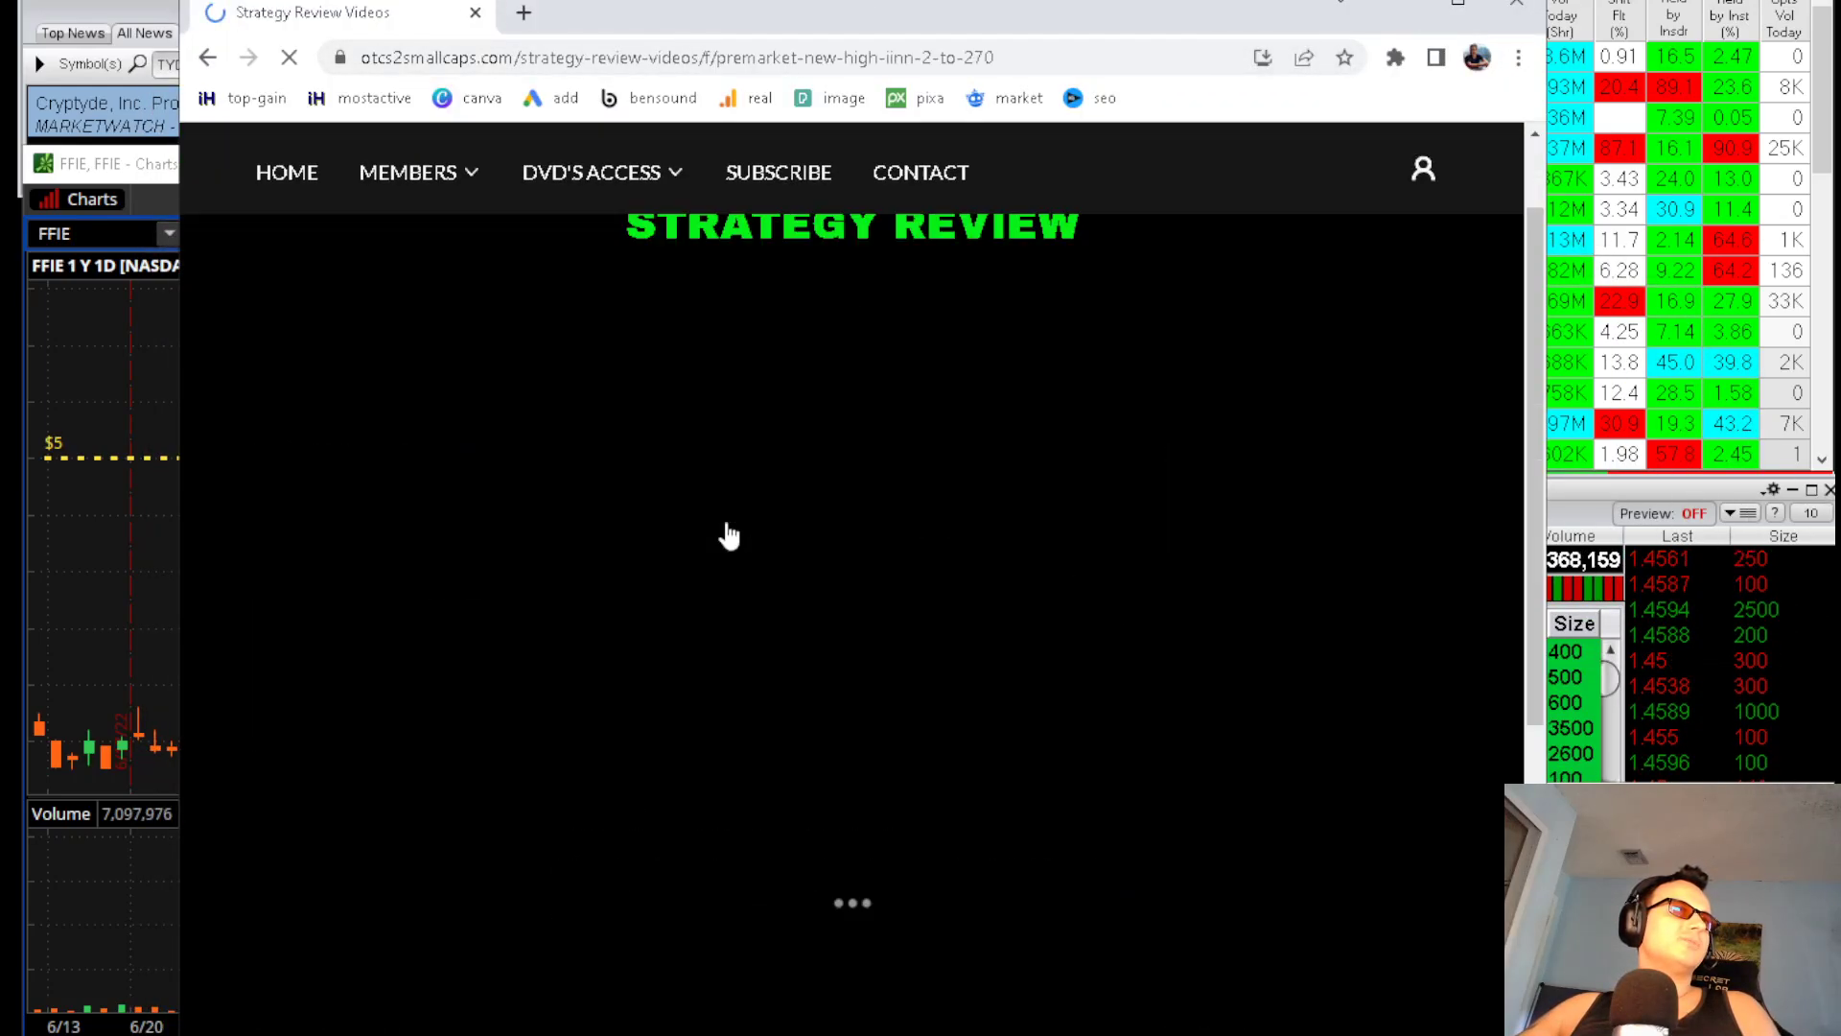
scroll(668, 867, "down", 3)
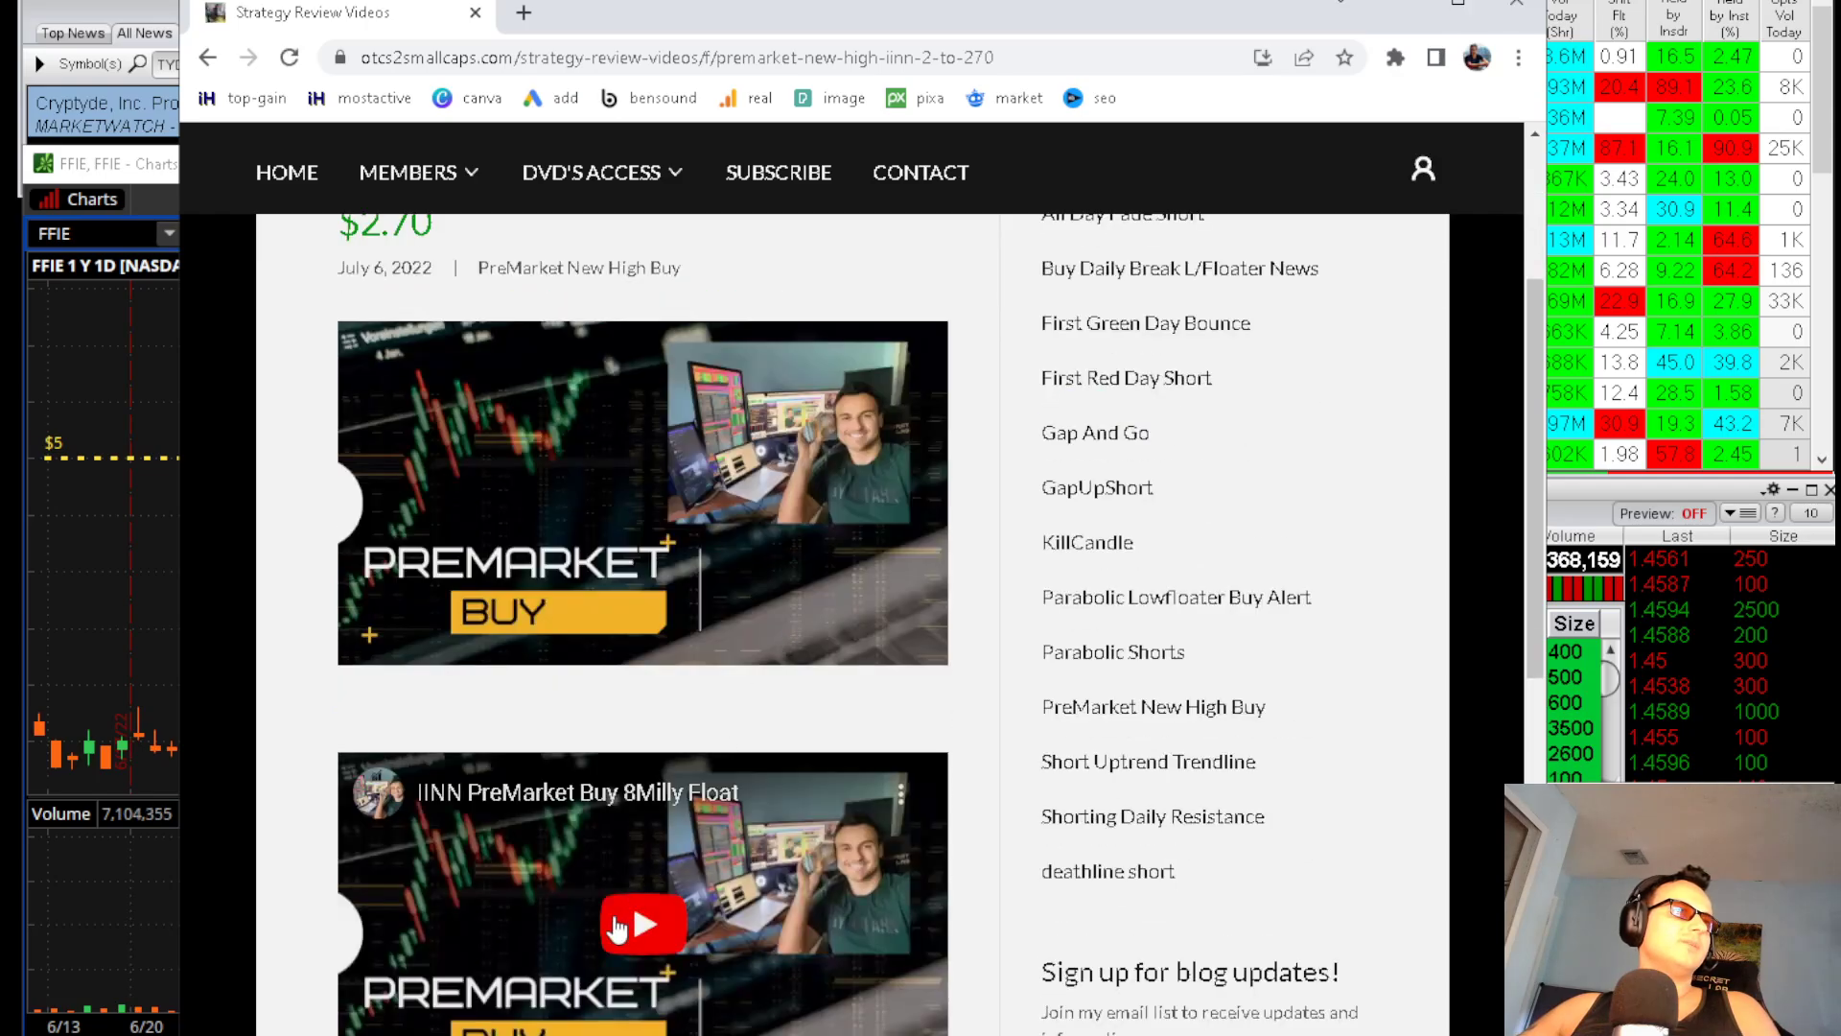
left_click(641, 927)
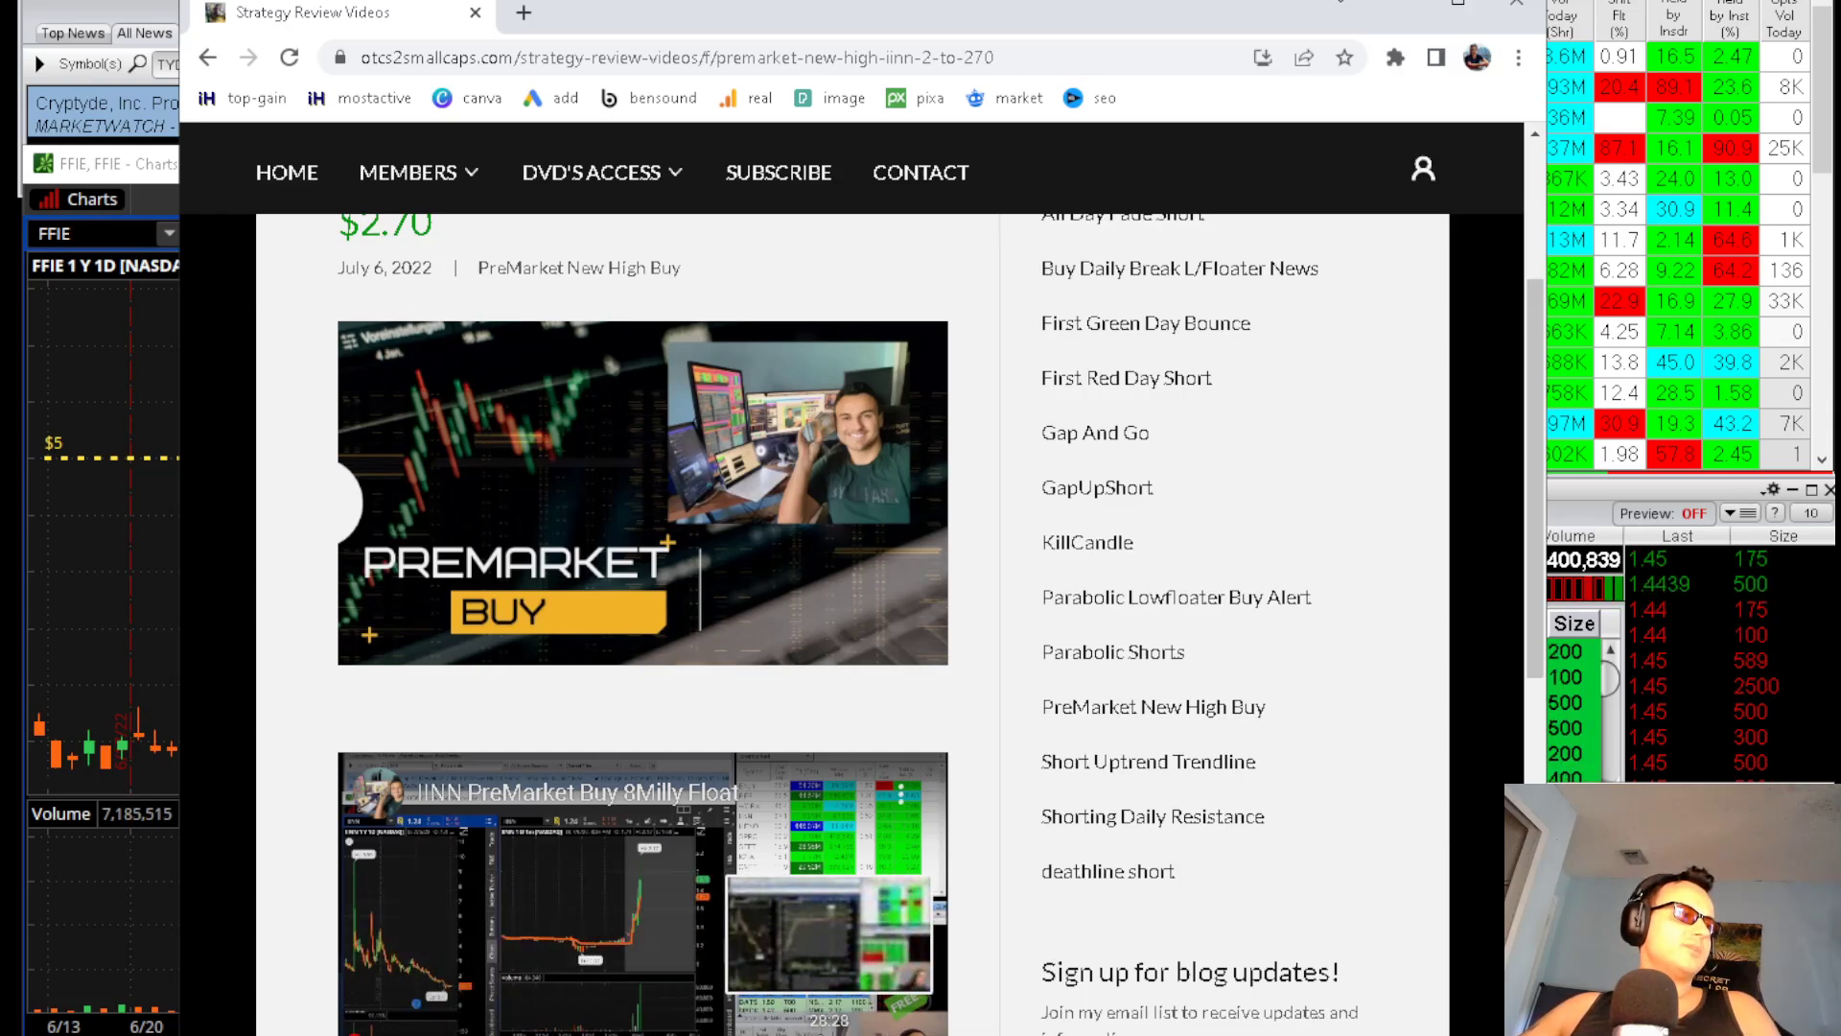
scroll(773, 970, "down", 1)
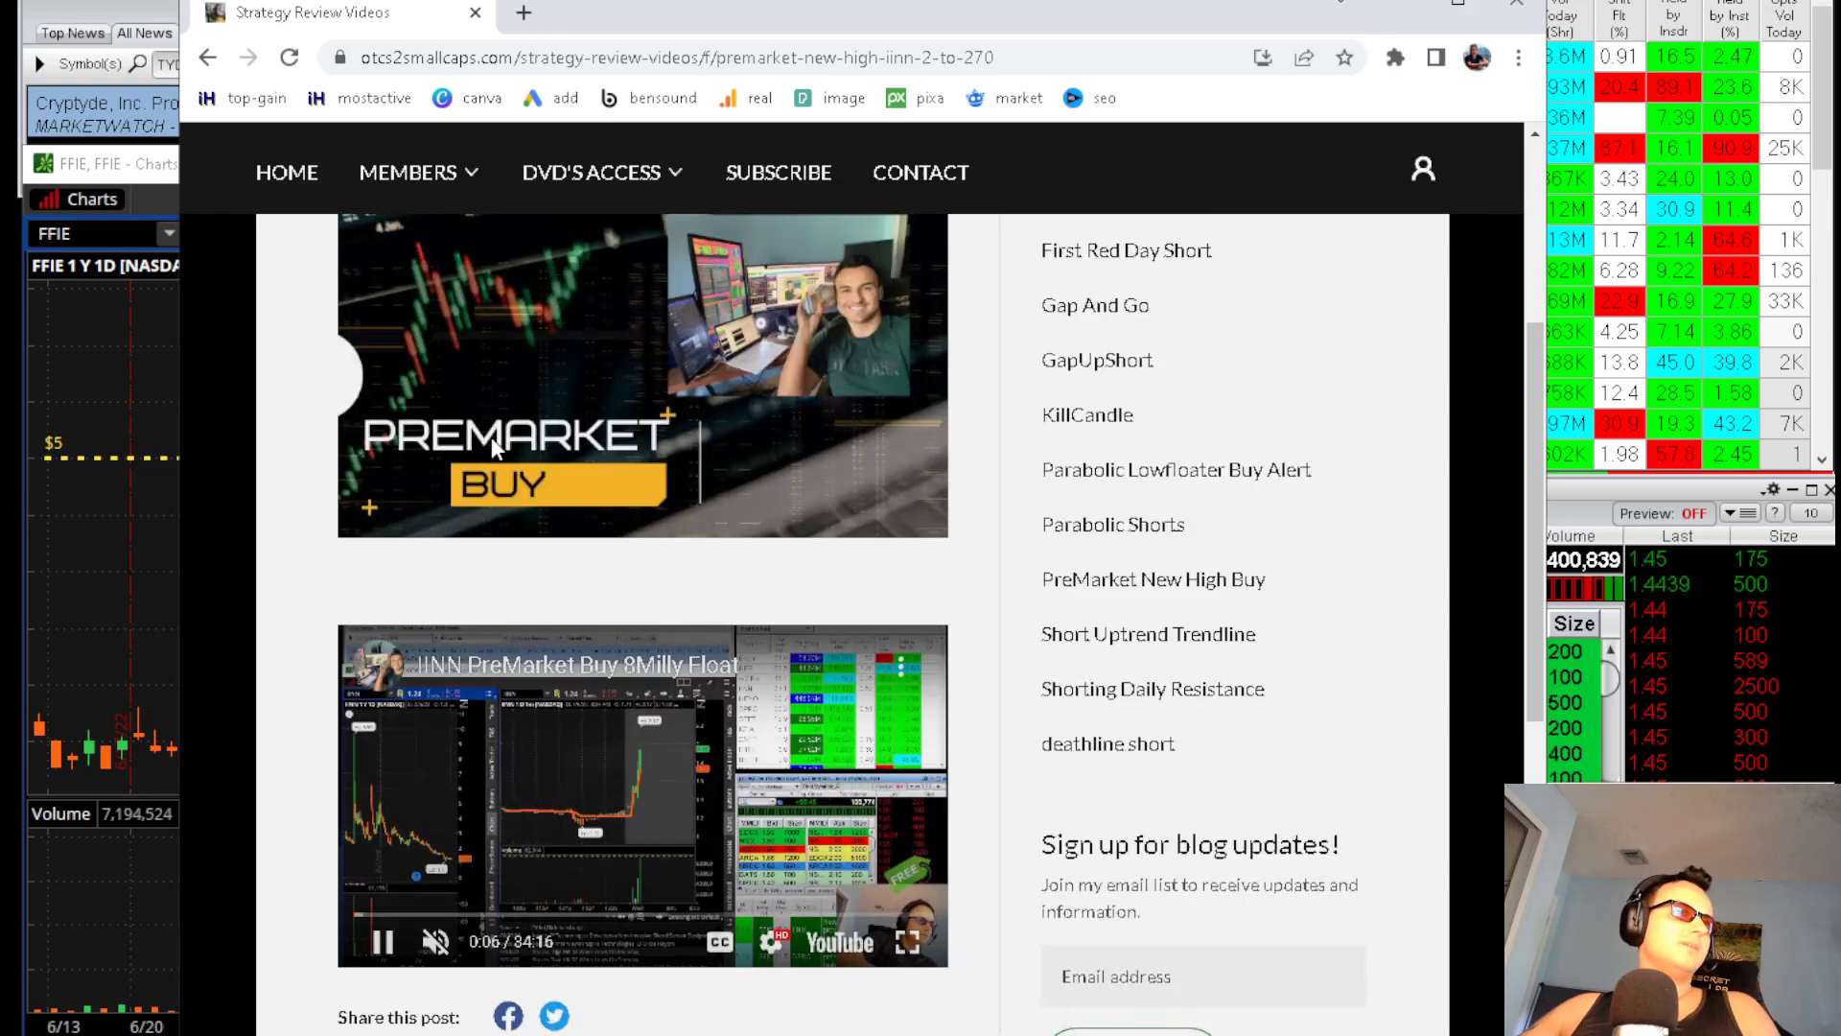
Return to the Strategy Review post list, and dismiss the browser and trade screenshot windows to get back to the charts
left_click(207, 57)
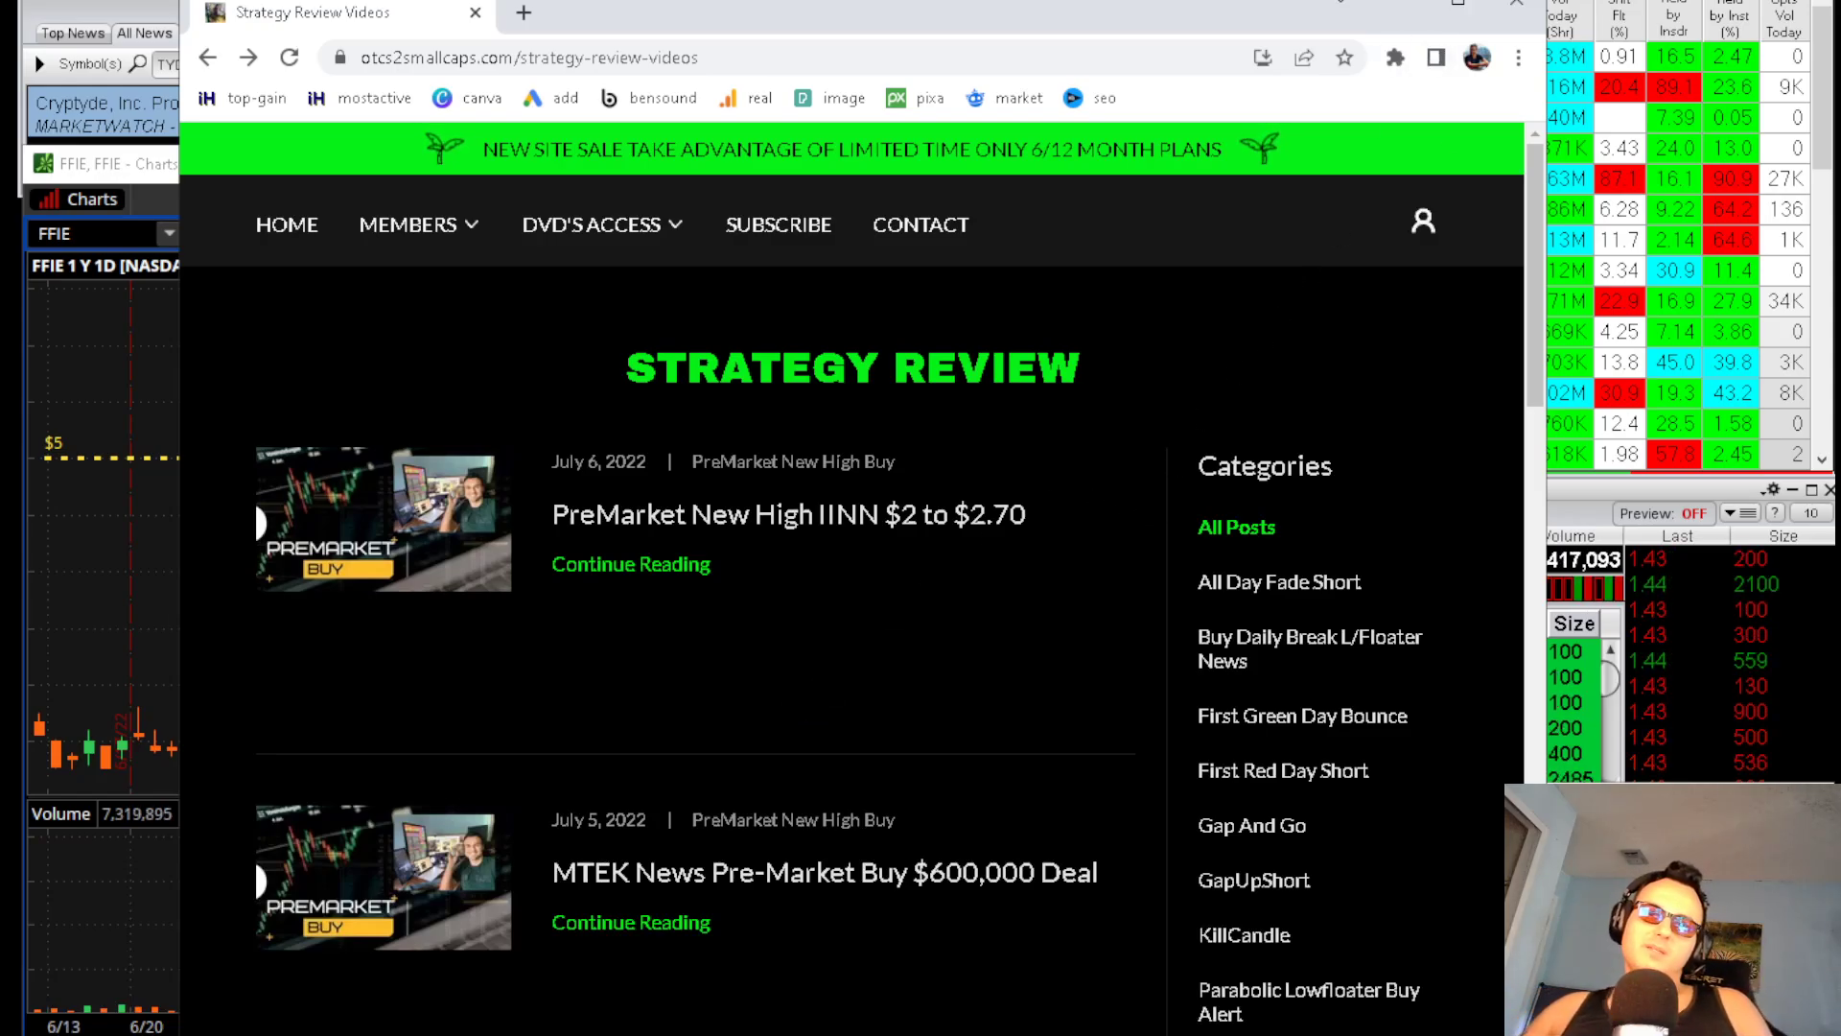
left_click(1516, 3)
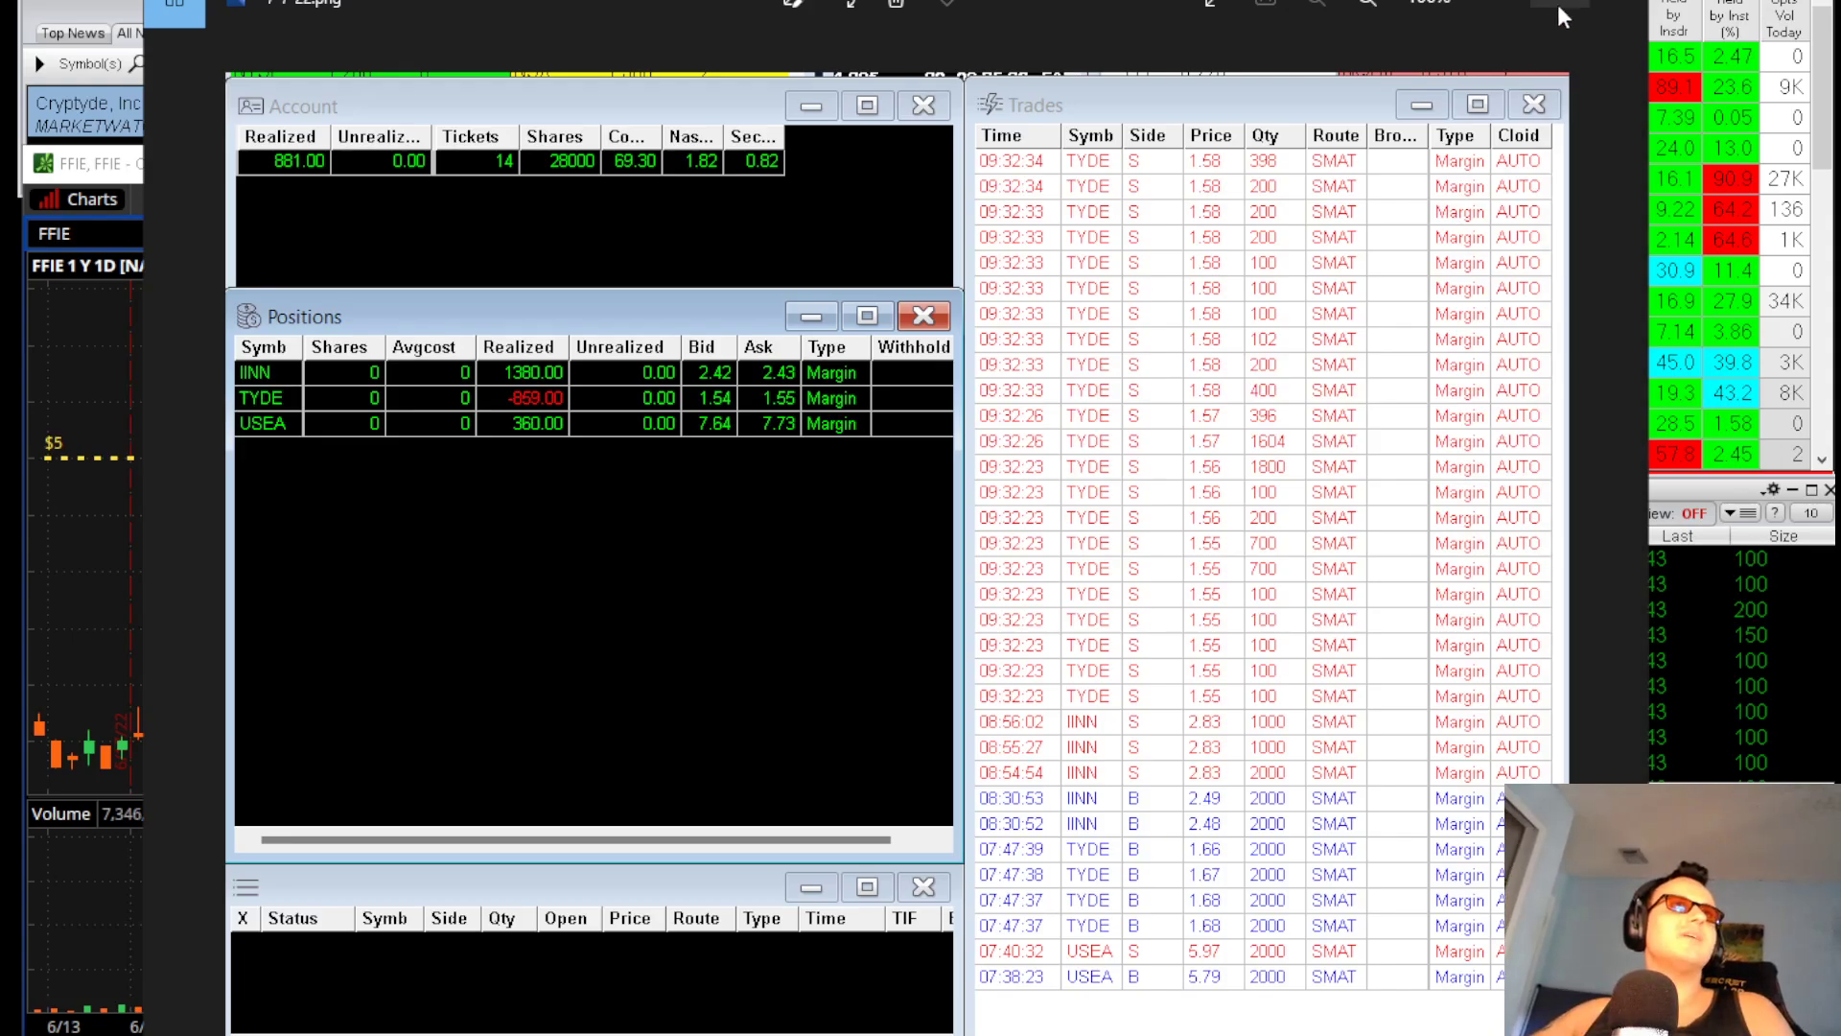
left_click(1610, 6)
left_click(1404, 8)
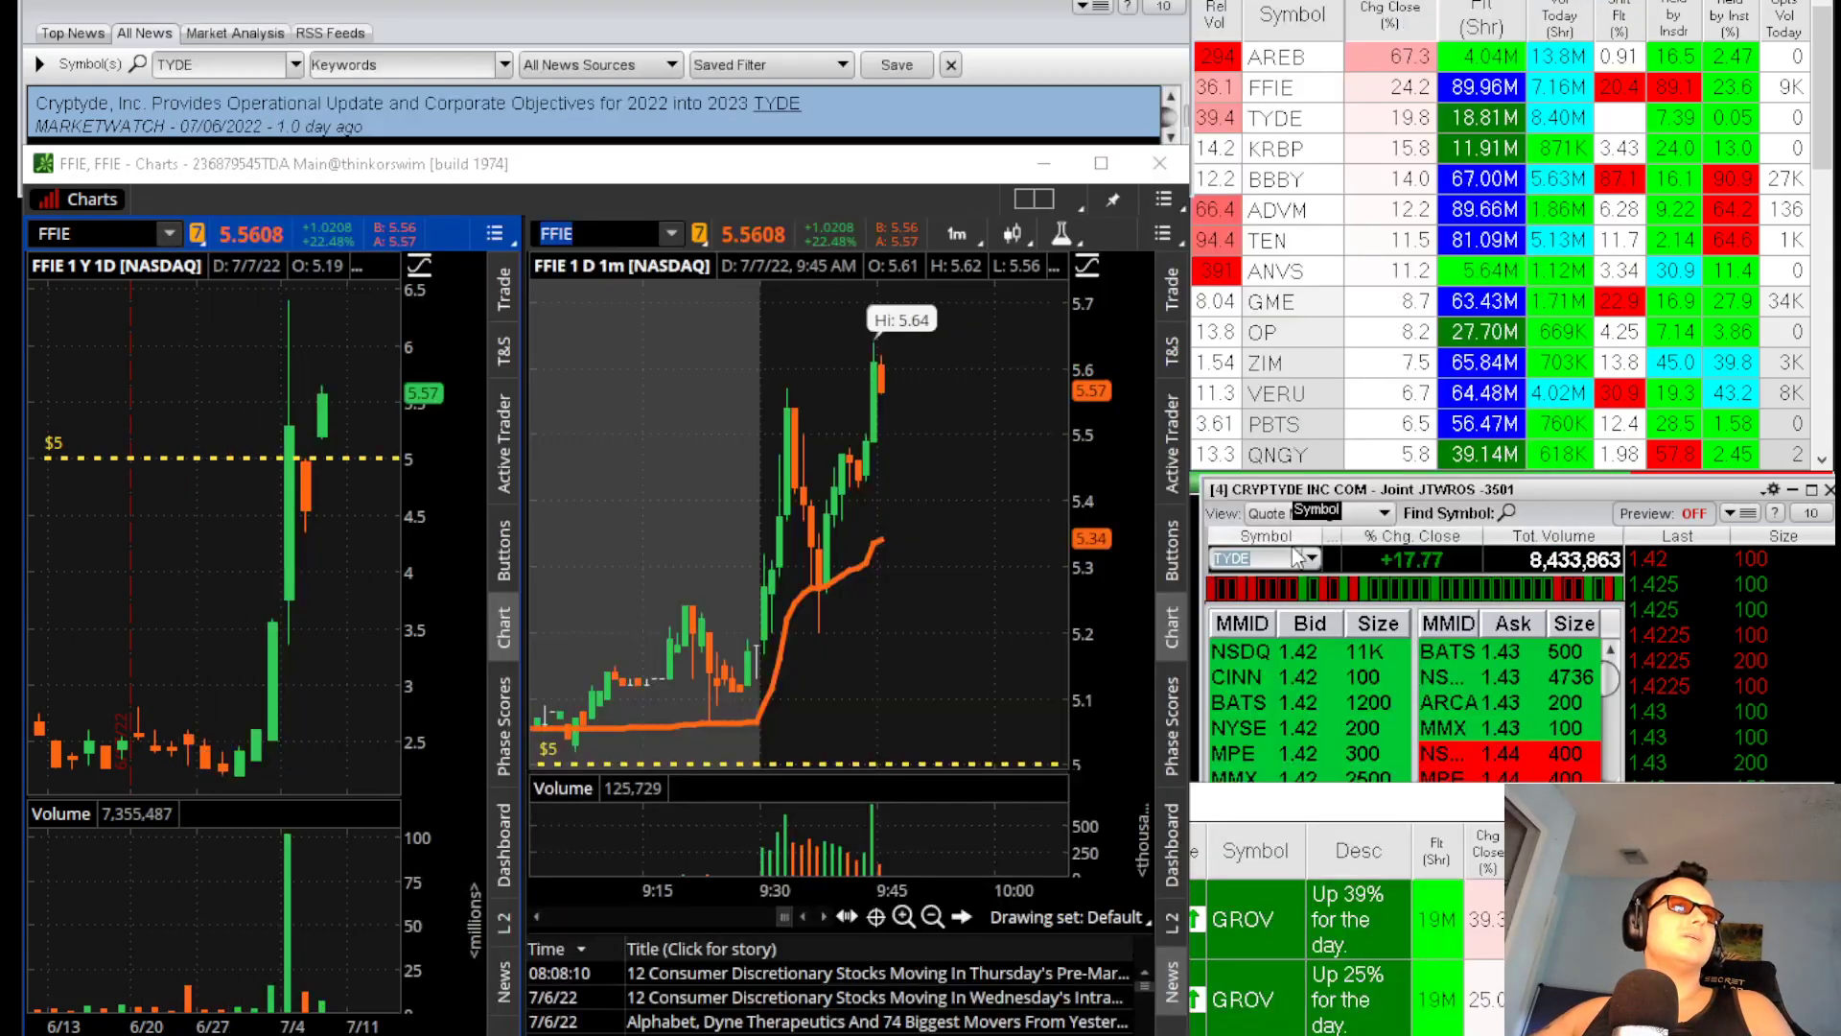
Load GROV in the linked charts and examine its 1-minute candles across Wednesday's session, Thursday's premarket and the open
left_click(615, 233)
type("GROV")
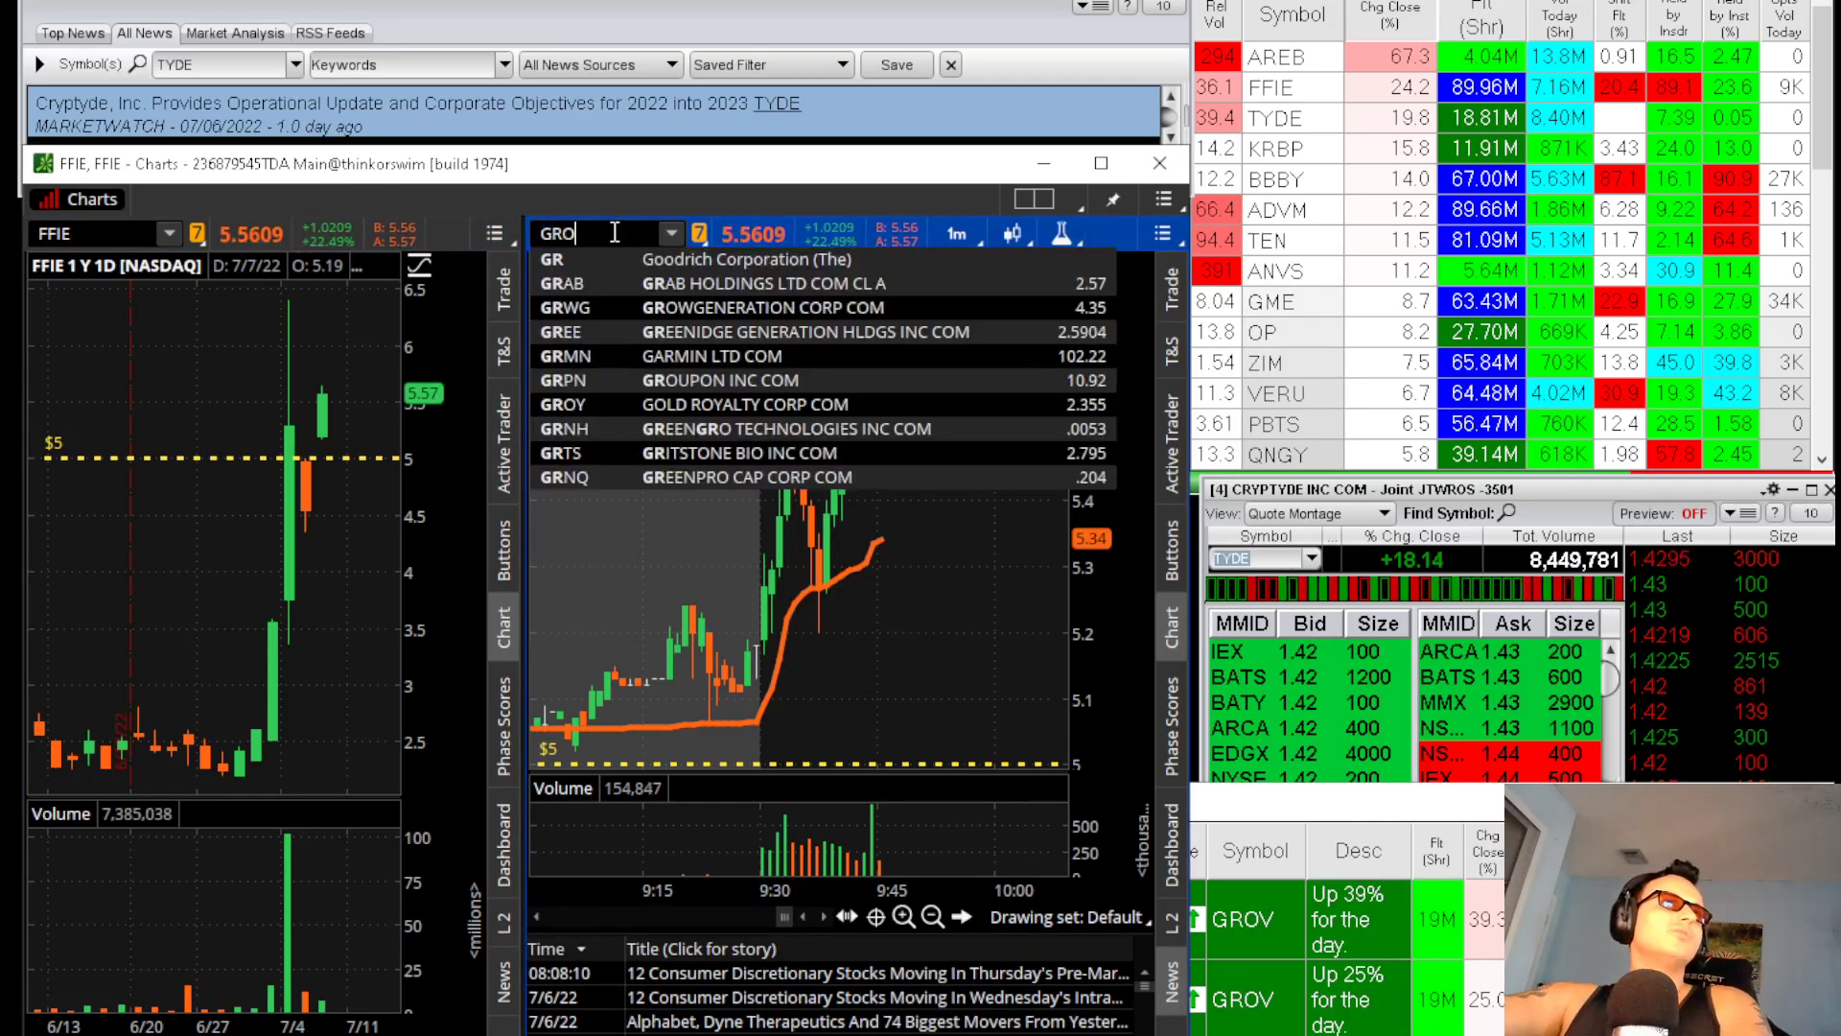
key("Return")
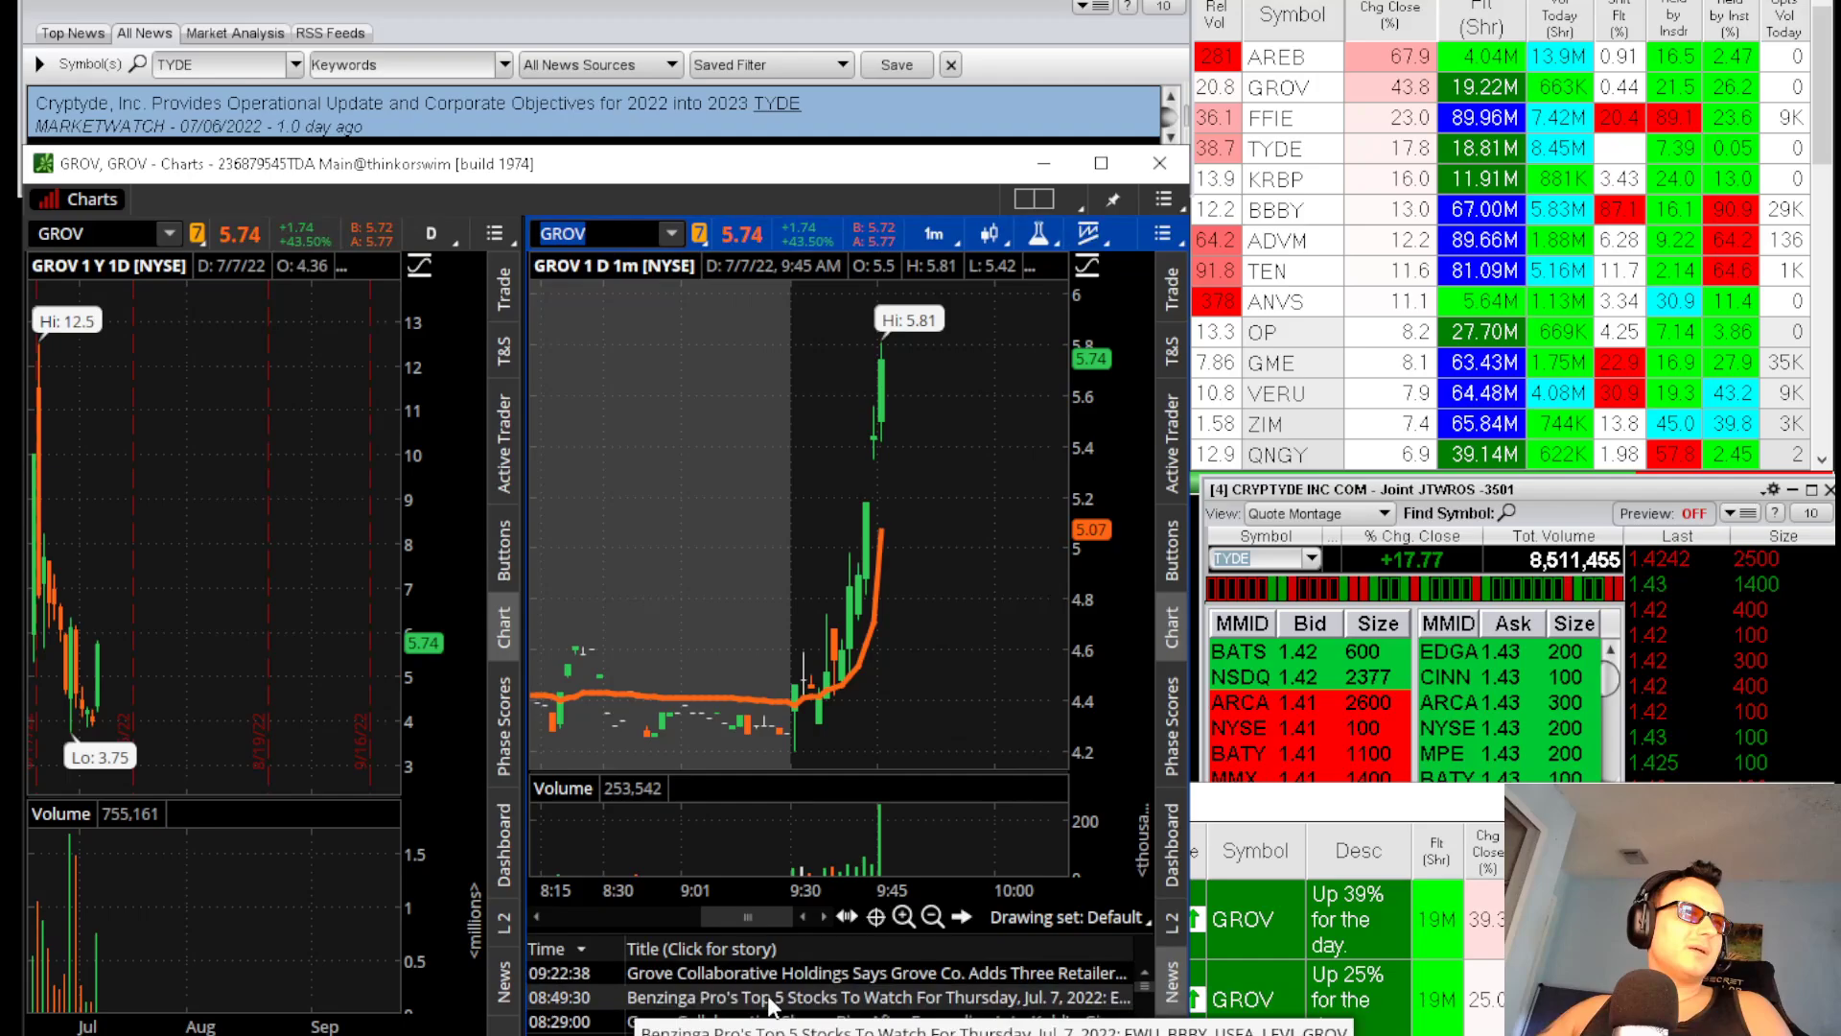
key("alt+a")
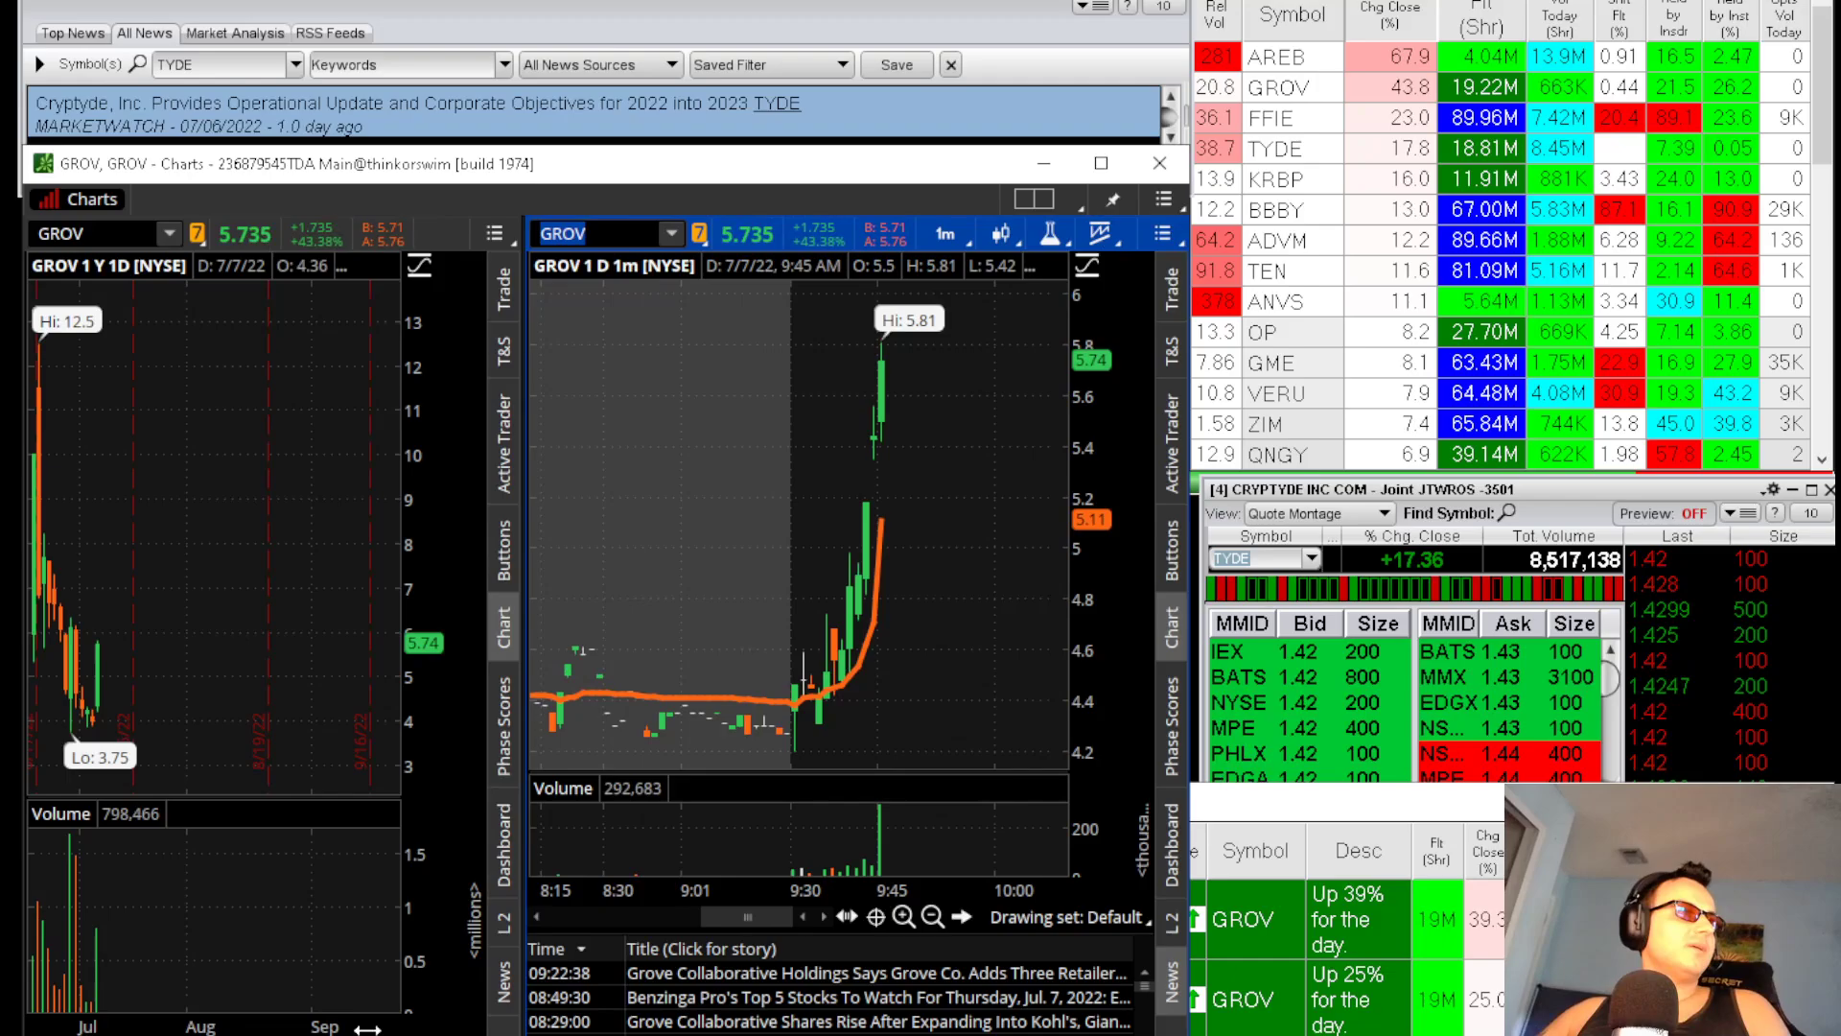
left_click_drag(758, 593, 1015, 587)
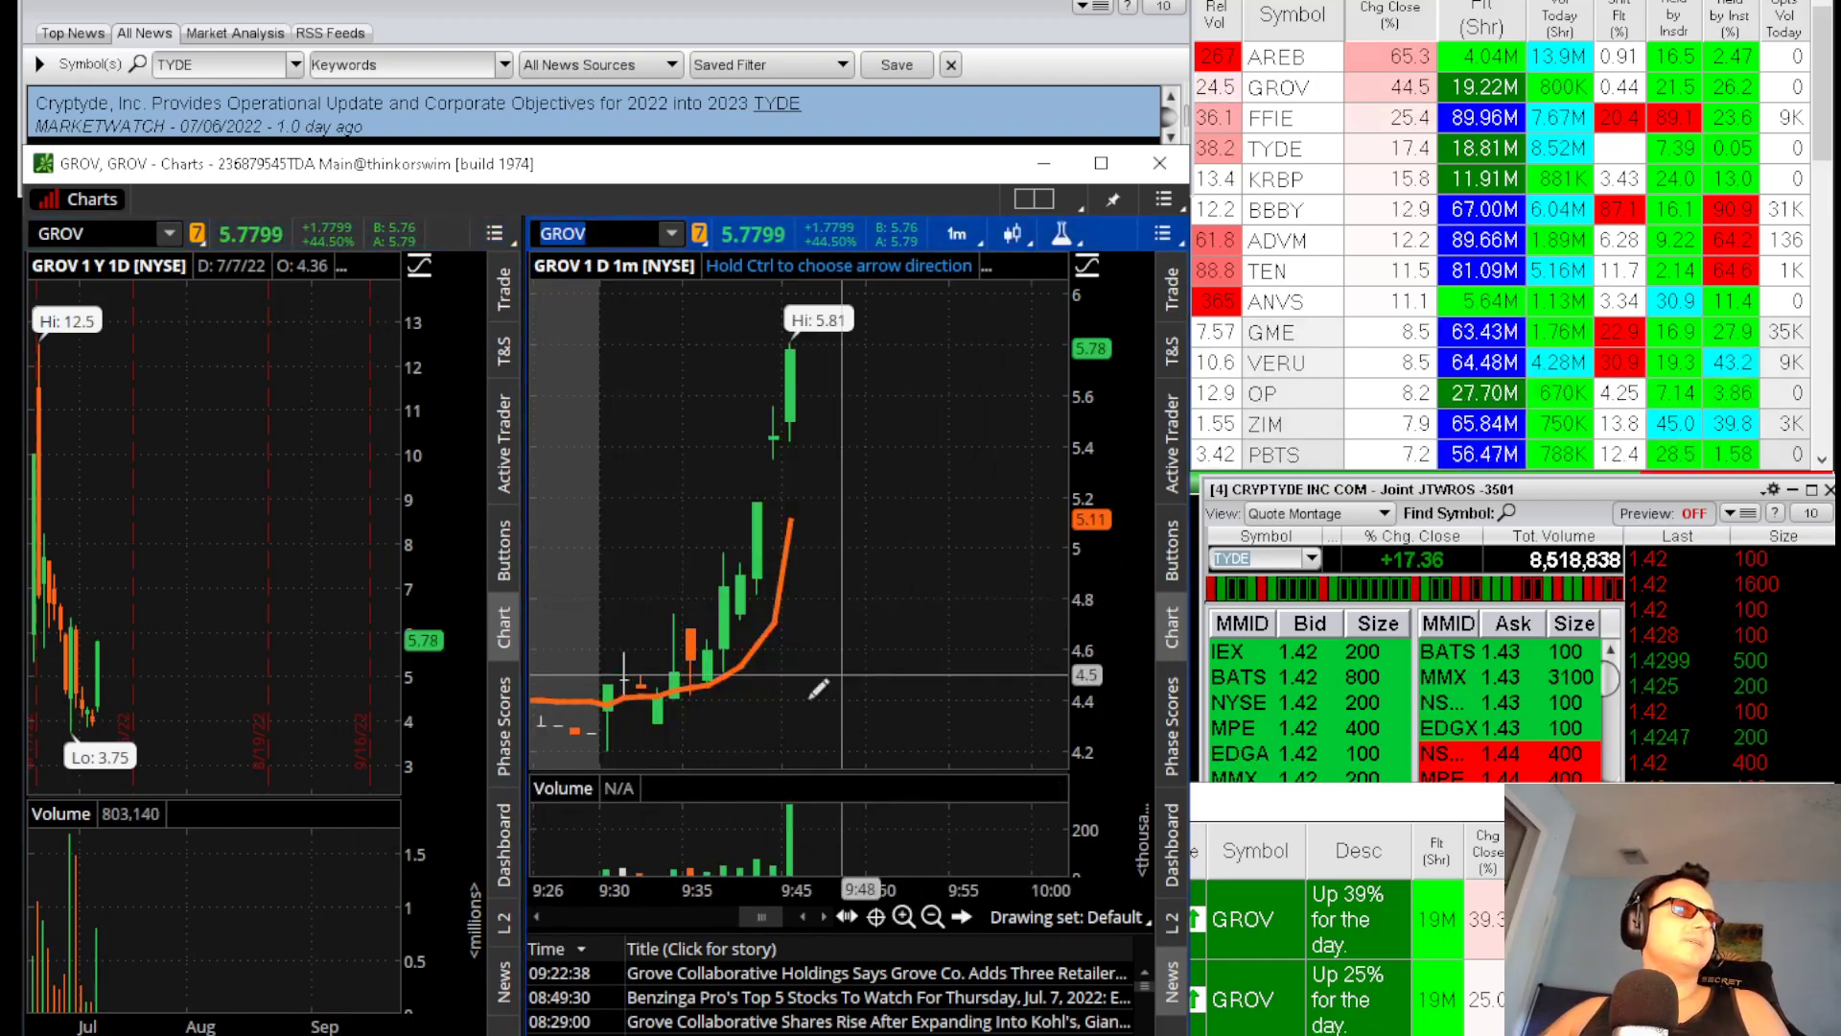
left_click_drag(681, 886, 1264, 855)
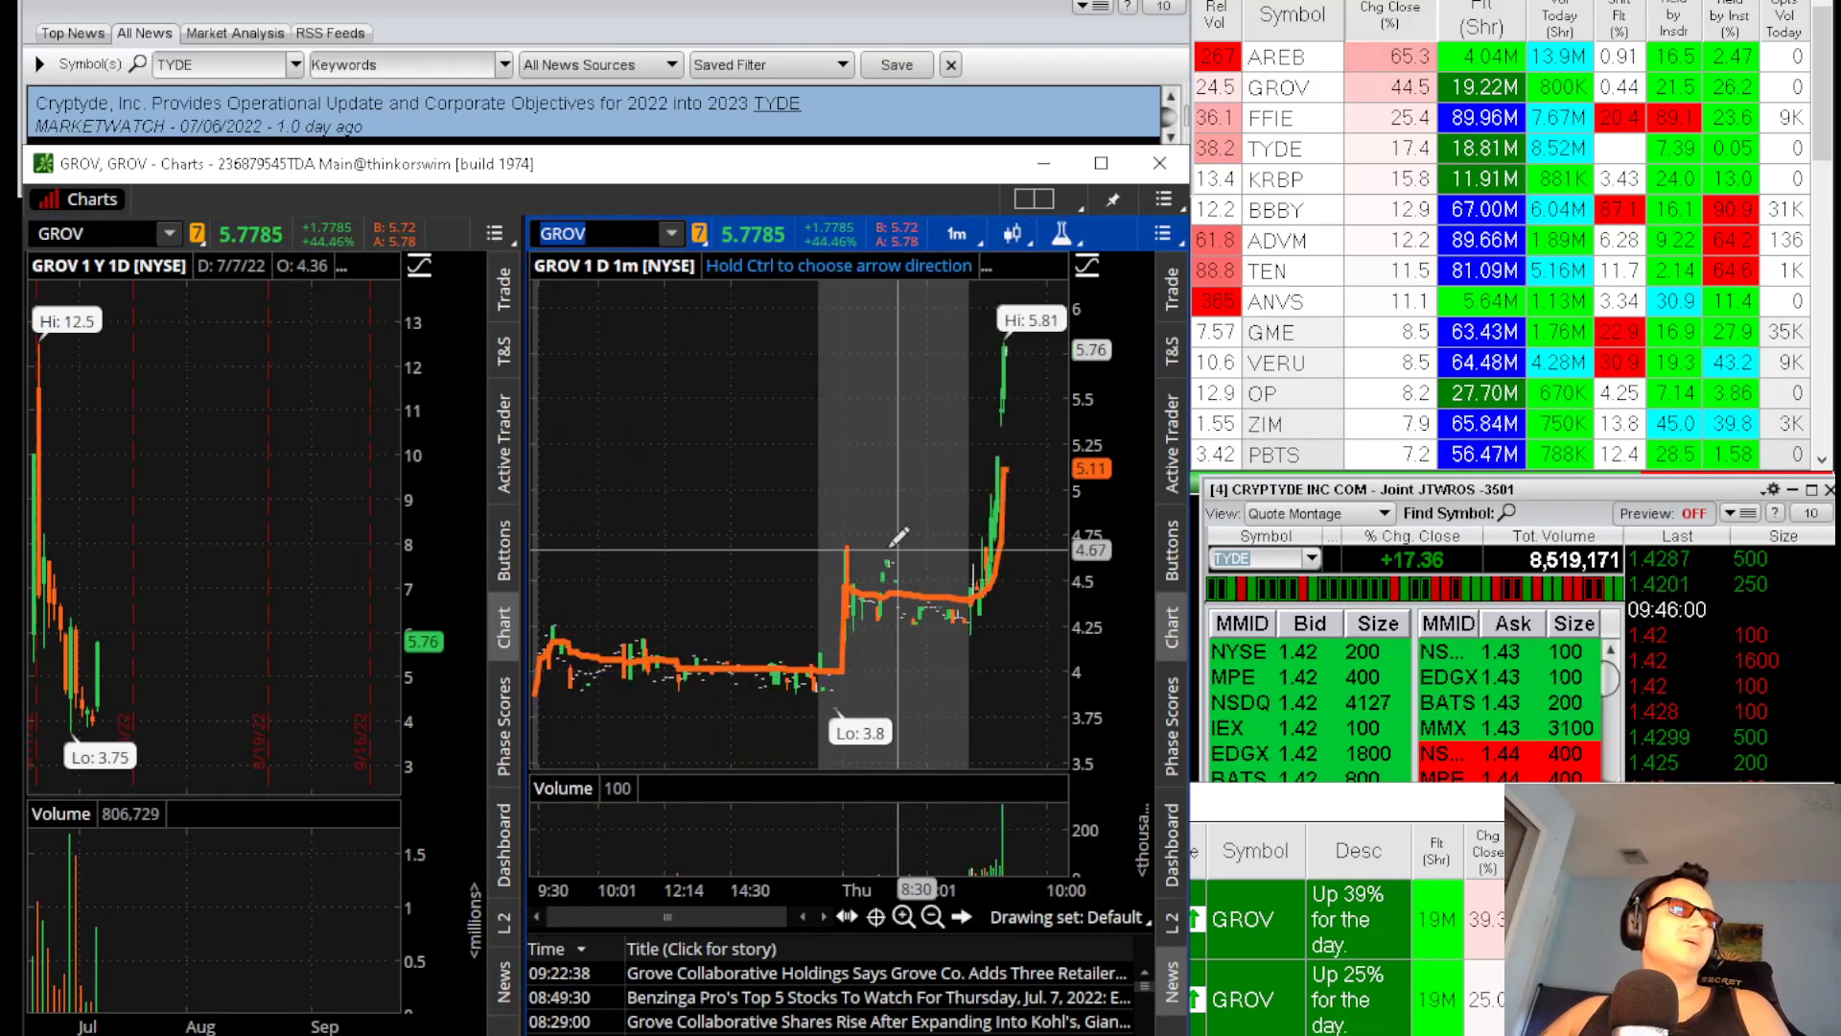
left_click_drag(890, 548, 1045, 560)
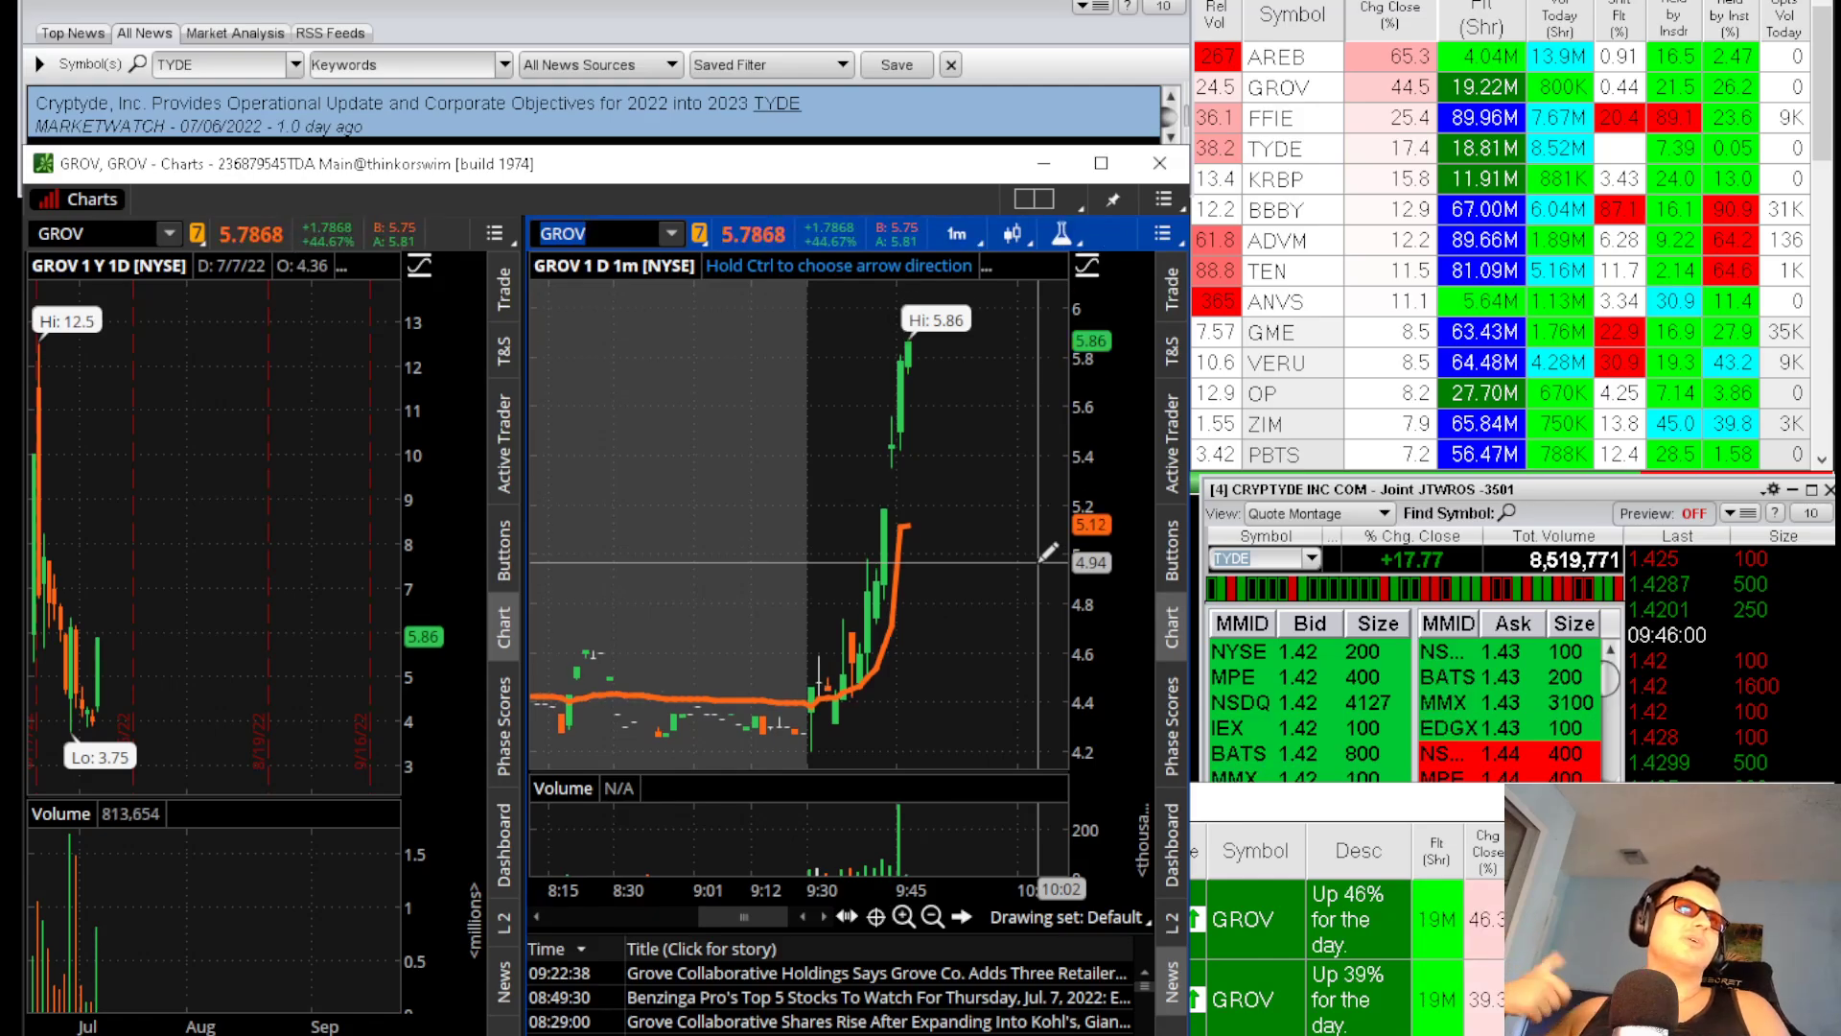